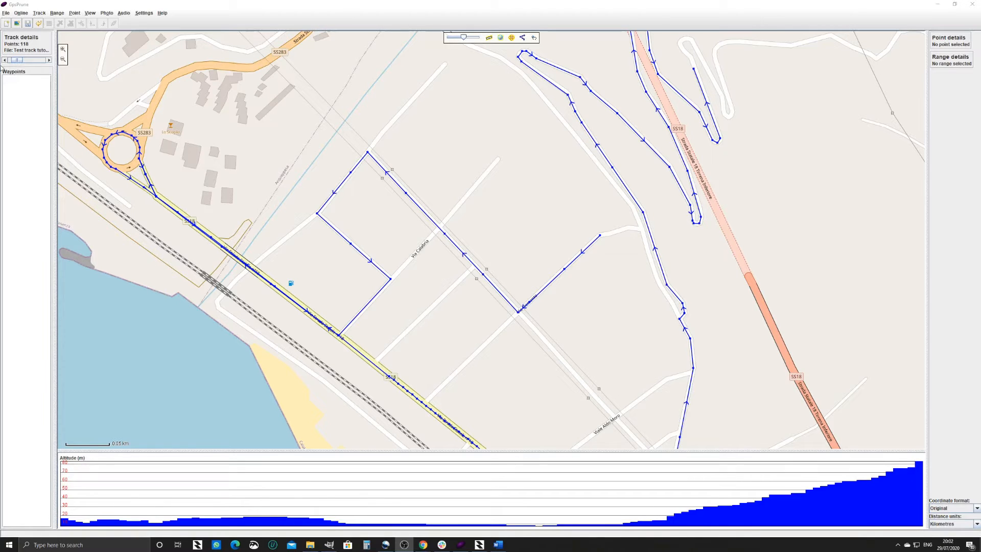
left_click(5, 14)
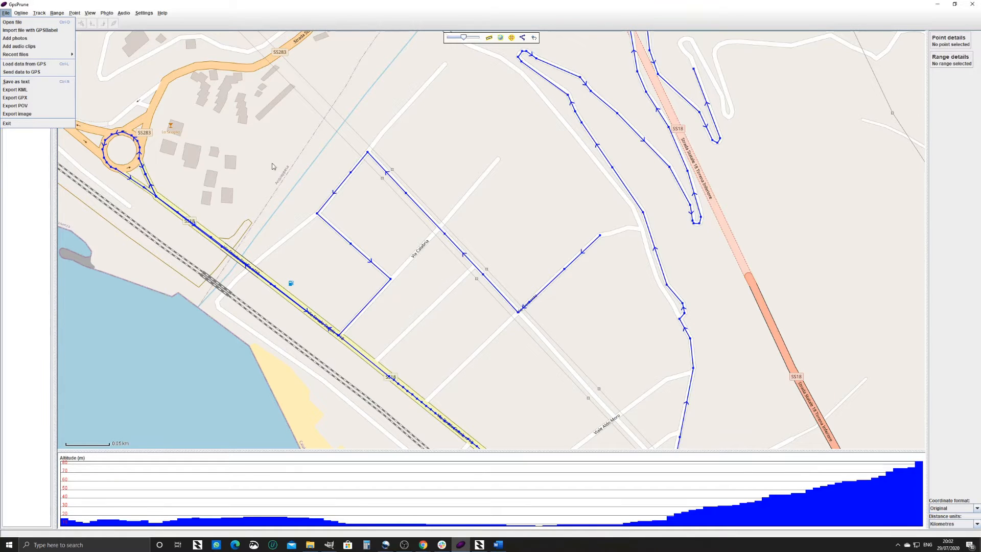
left_click(9, 22)
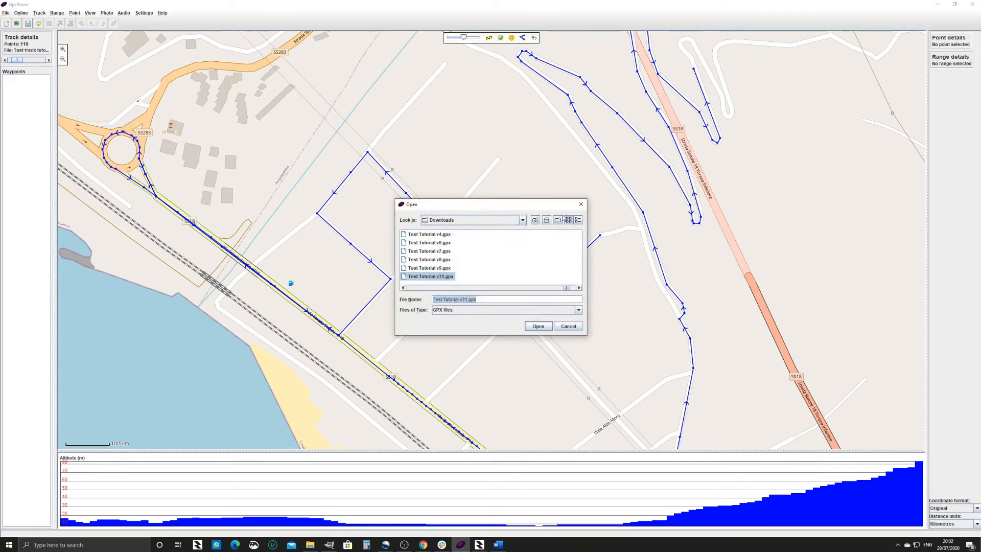
left_click(581, 204)
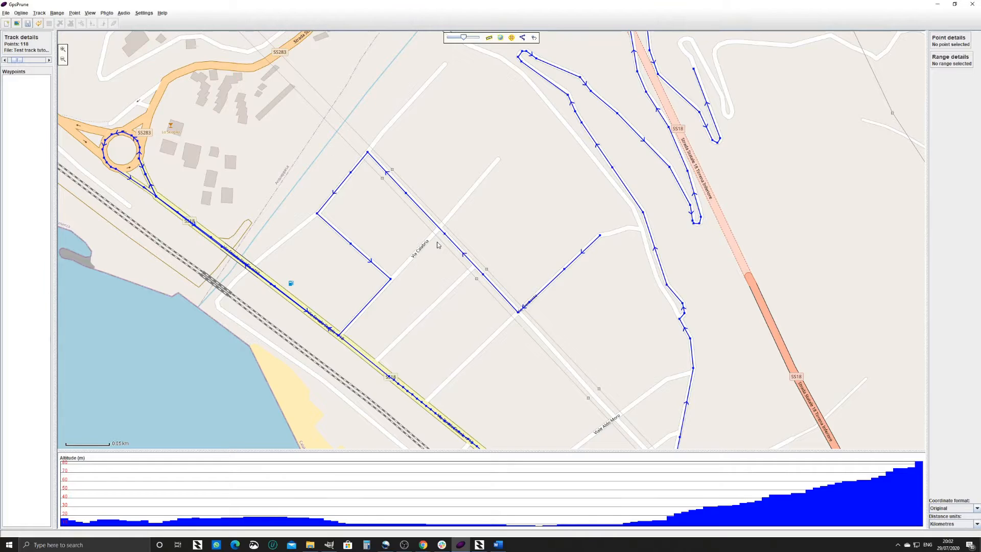
scroll(438, 245, "down", 3)
scroll(437, 244, "up", 3)
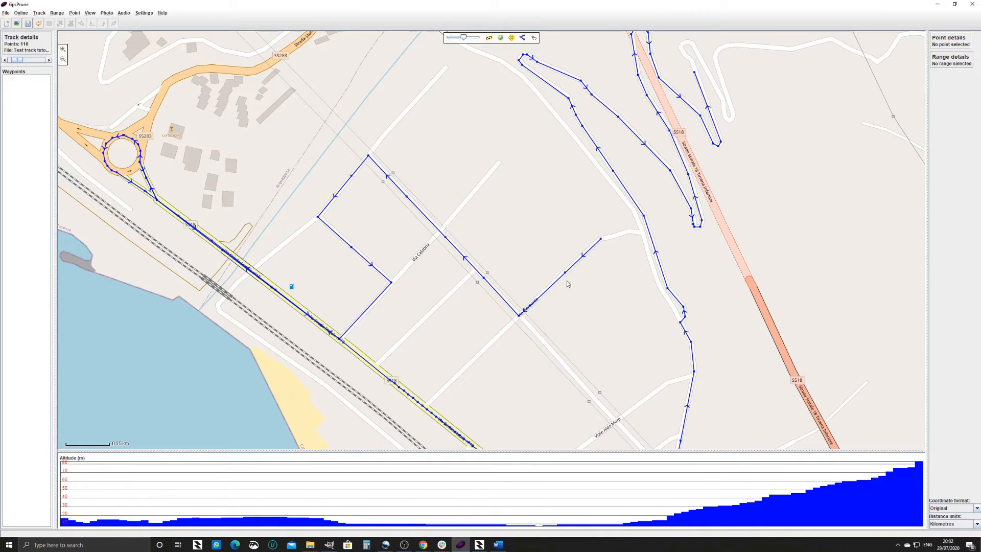
scroll(580, 300, "up", 1)
scroll(580, 300, "down", 1)
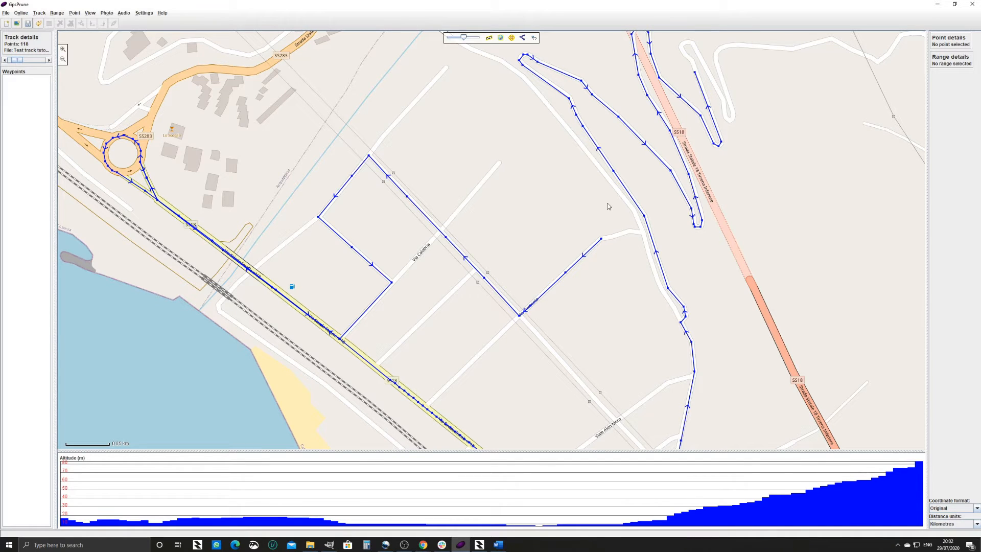
Set a range from the track's first point to track point 78 at the side-road junction in the southeast.
left_click(62, 523)
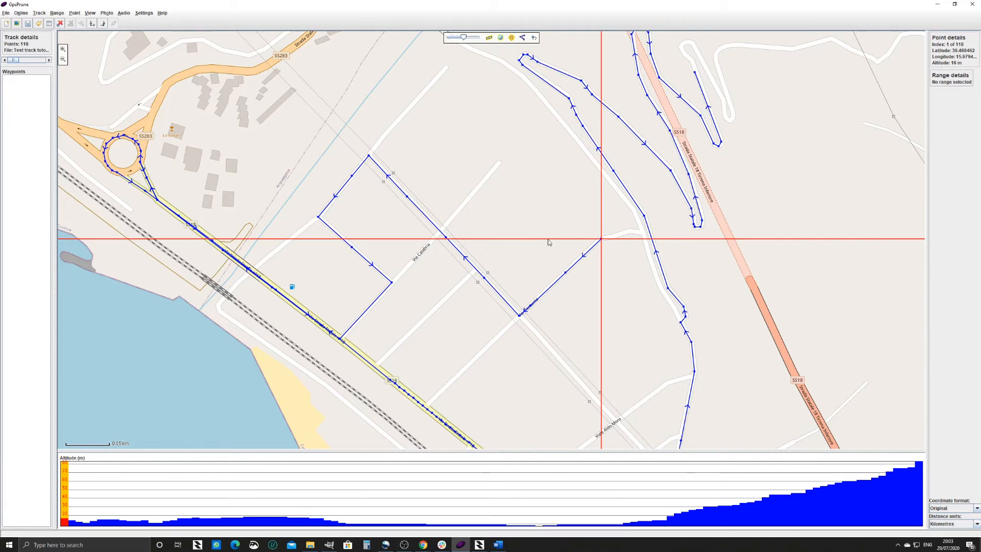
left_click(611, 267)
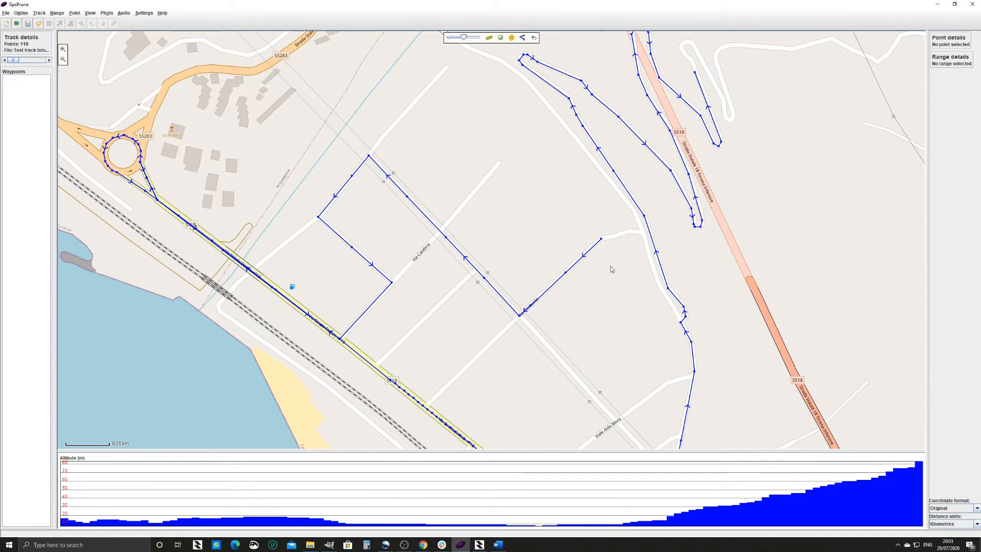
left_click(601, 239)
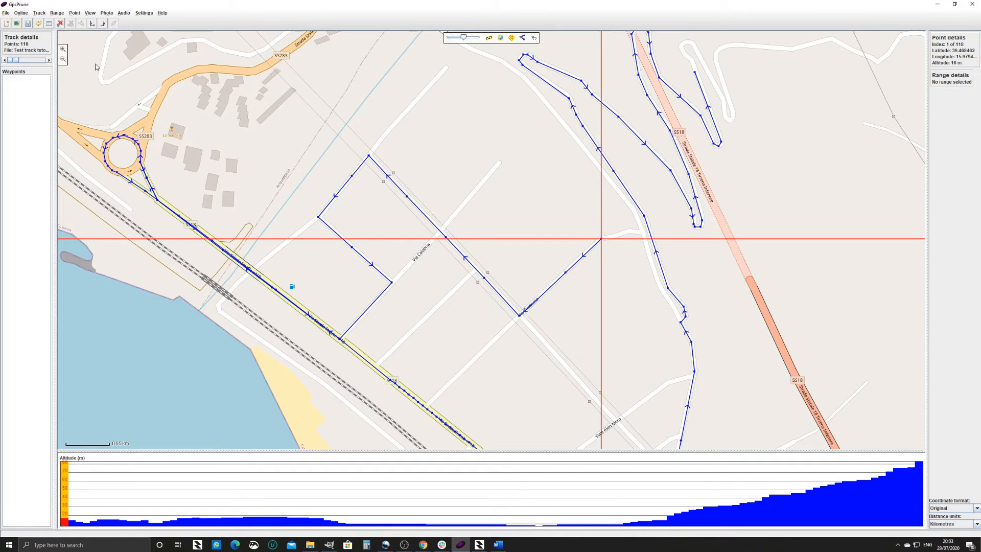
left_click(92, 24)
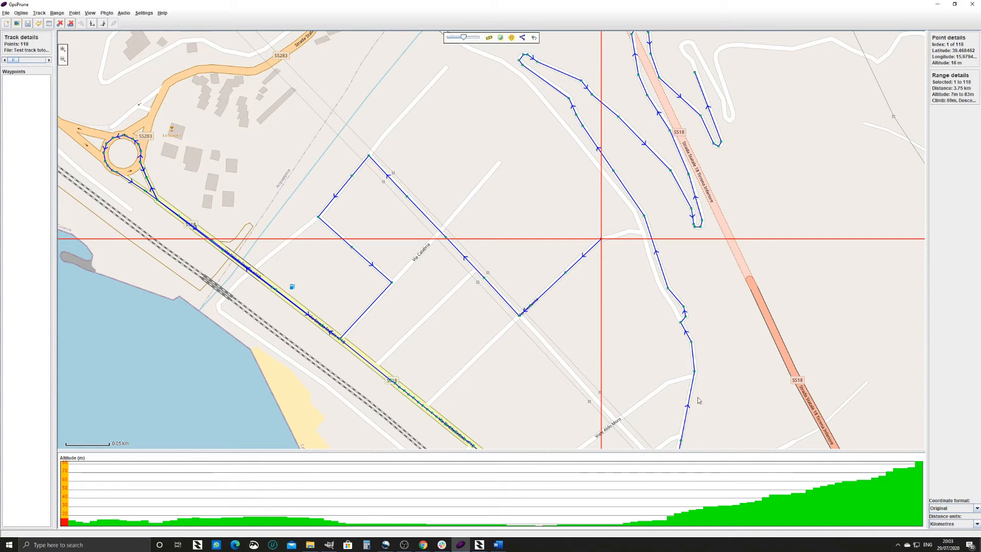
left_click(694, 371)
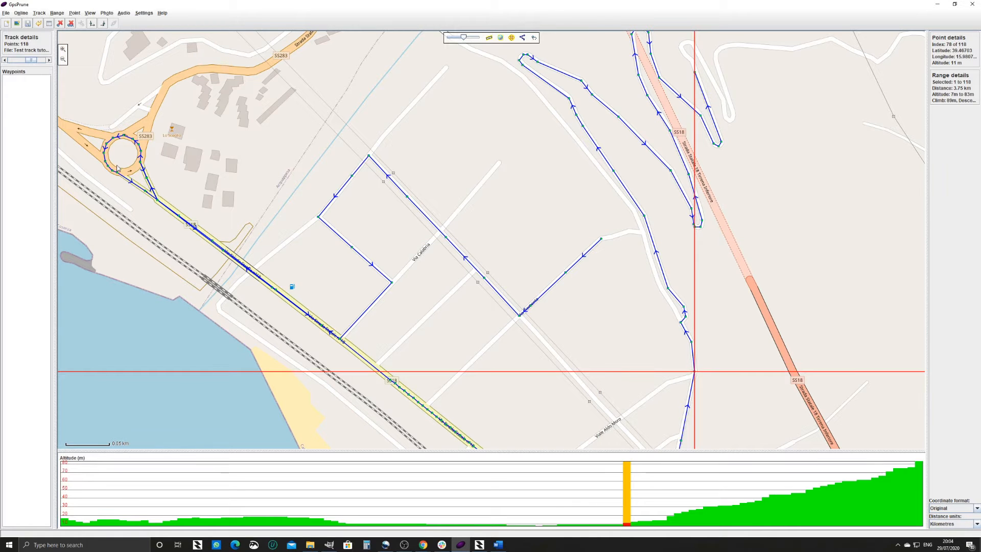
left_click(103, 24)
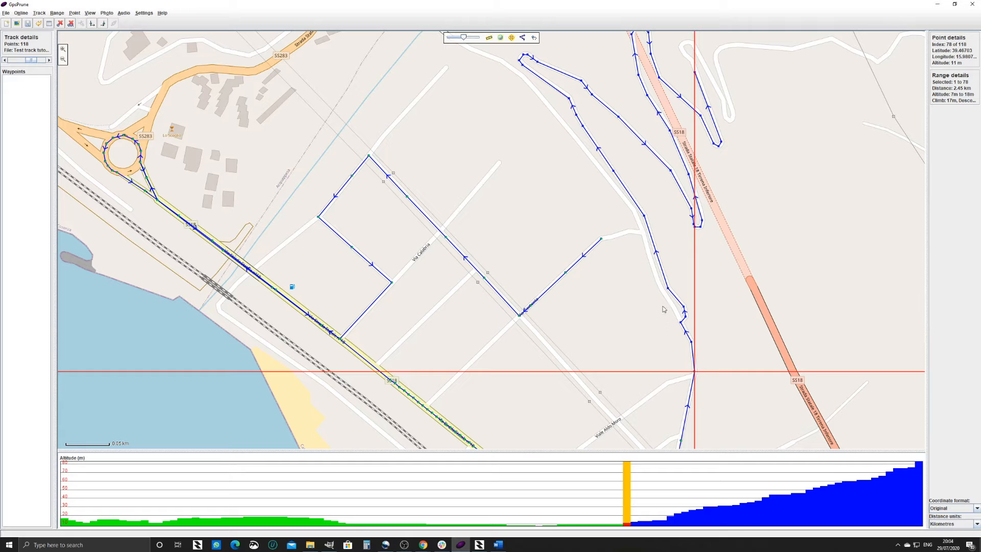
Change the range end to track point 83, to point 87 and finally to point 84, and deselect the point.
left_click(668, 287)
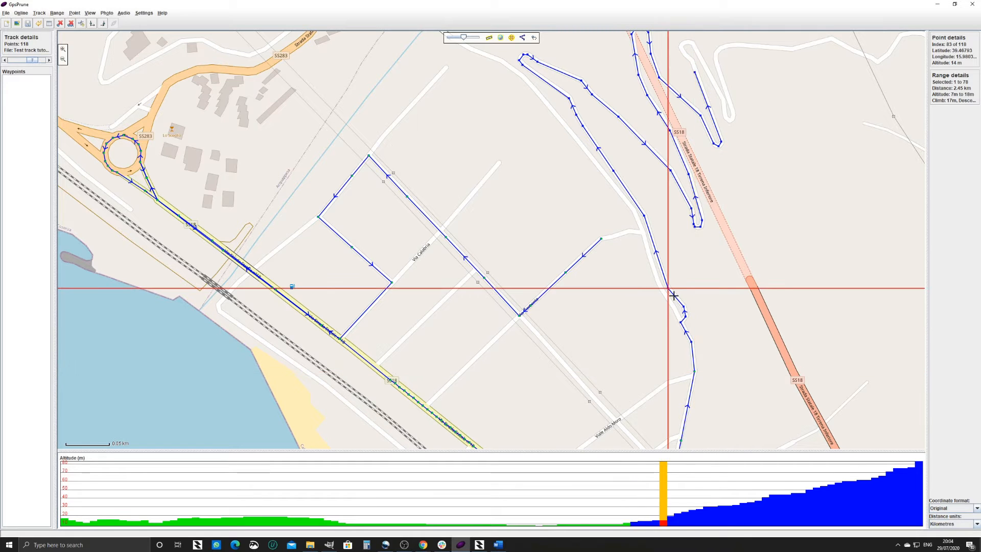
left_click(103, 23)
left_click(574, 113)
left_click(103, 23)
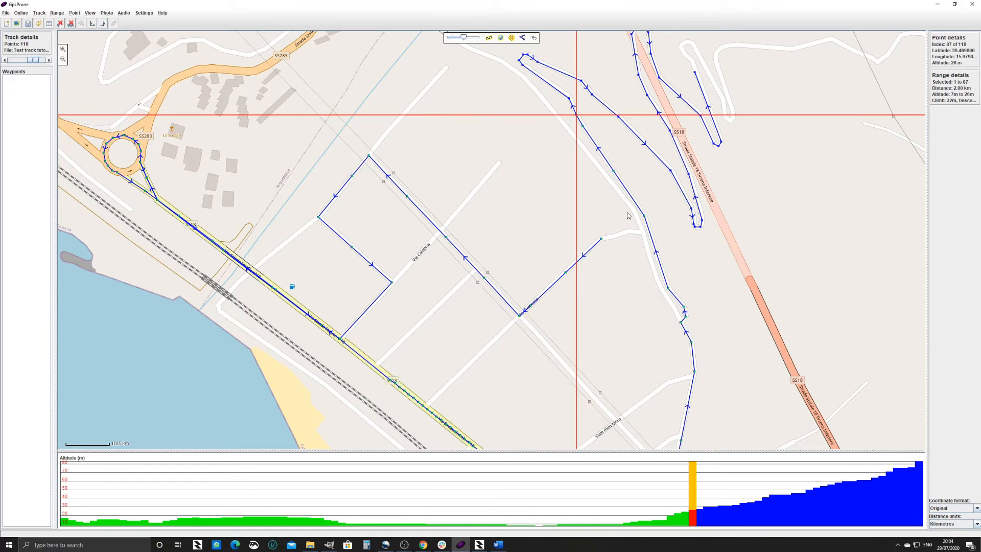
left_click(644, 215)
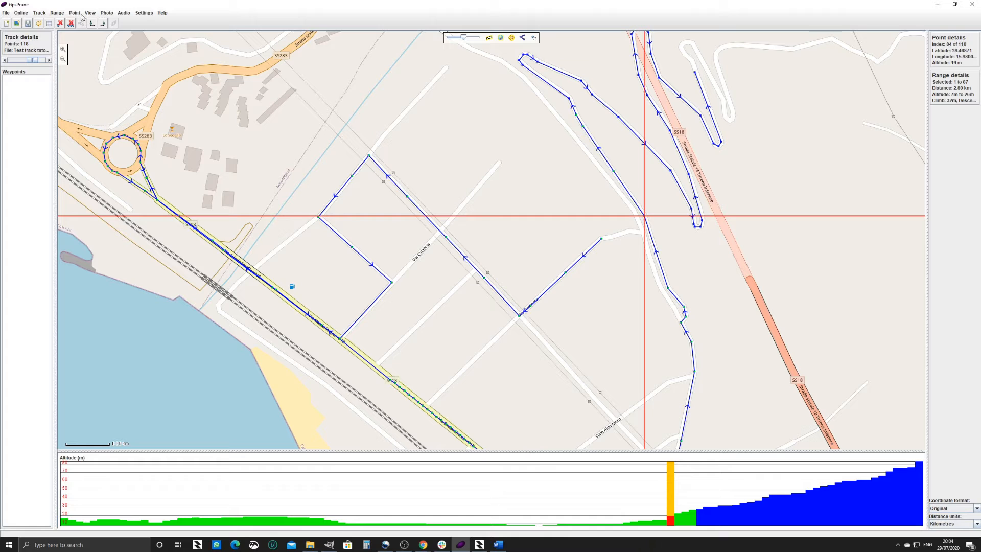
left_click(103, 23)
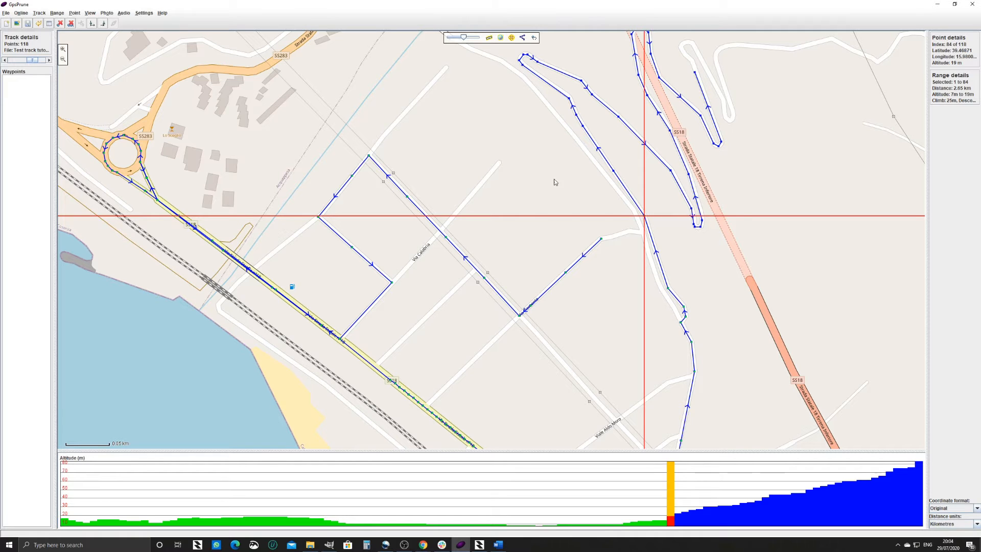
left_click(503, 169)
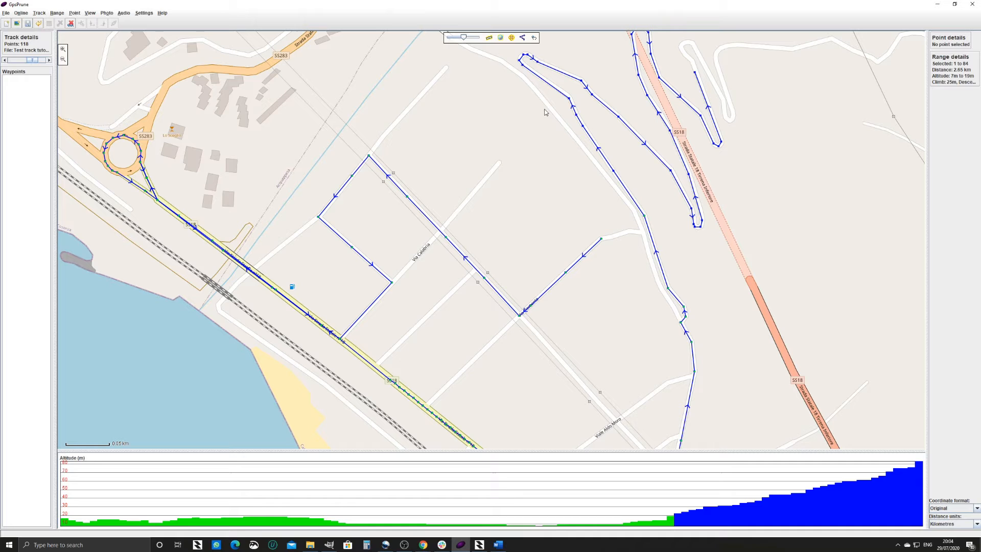
Enable map edit mode and nudge track point 2 southwest along its street and point 5 just past the sharp corner.
left_click(534, 38)
mouse_move(563, 264)
left_mouse_down()
mouse_move(574, 279)
mouse_move(561, 265)
left_mouse_up()
left_click_drag(561, 265, 567, 271)
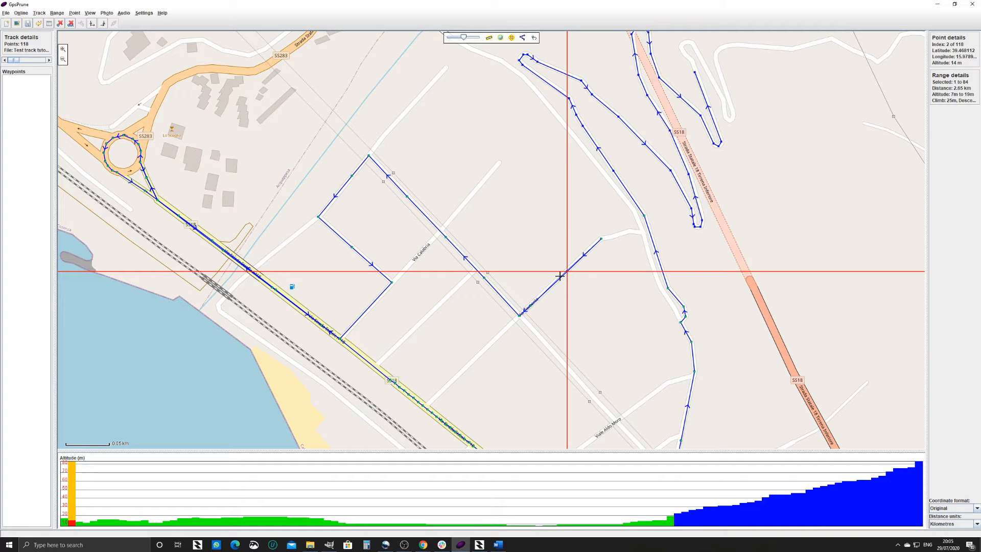
left_click_drag(555, 276, 557, 277)
left_click_drag(484, 278, 488, 279)
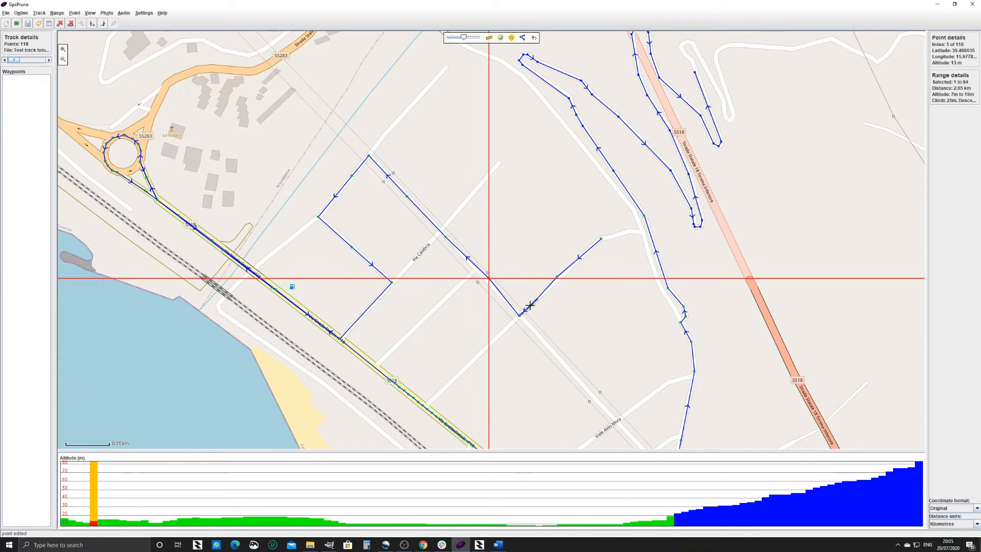
Move track points 3 and 4 away from the sharp corner at Via Piemonte so the track cuts across it.
left_click(532, 304)
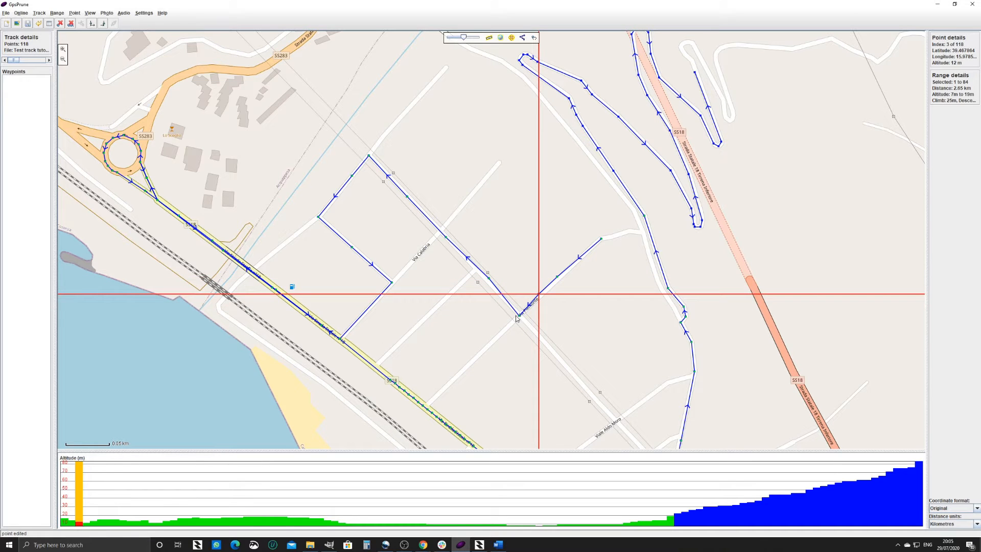
mouse_move(519, 316)
left_mouse_down()
mouse_move(505, 290)
mouse_move(483, 281)
mouse_move(538, 292)
left_mouse_up()
left_click(538, 293)
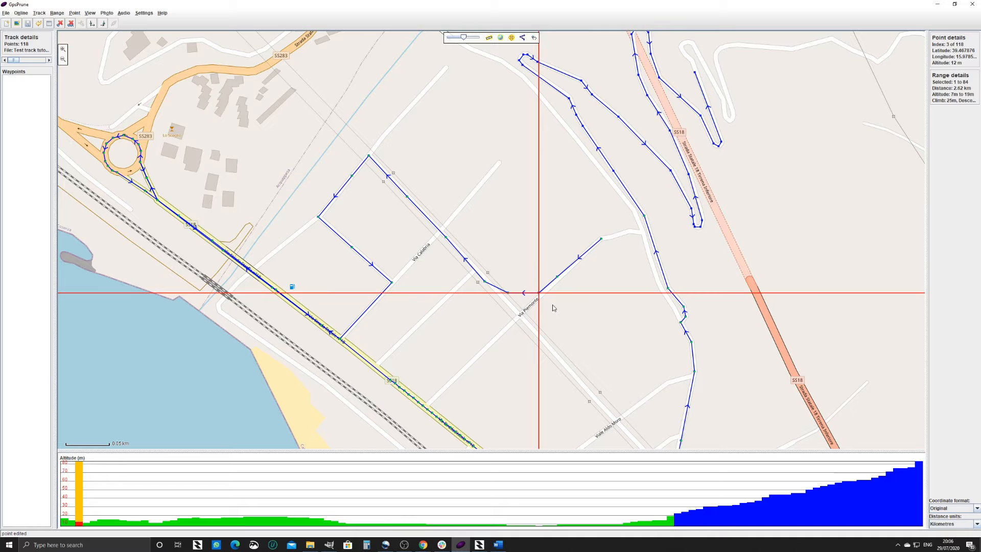
left_click(574, 323)
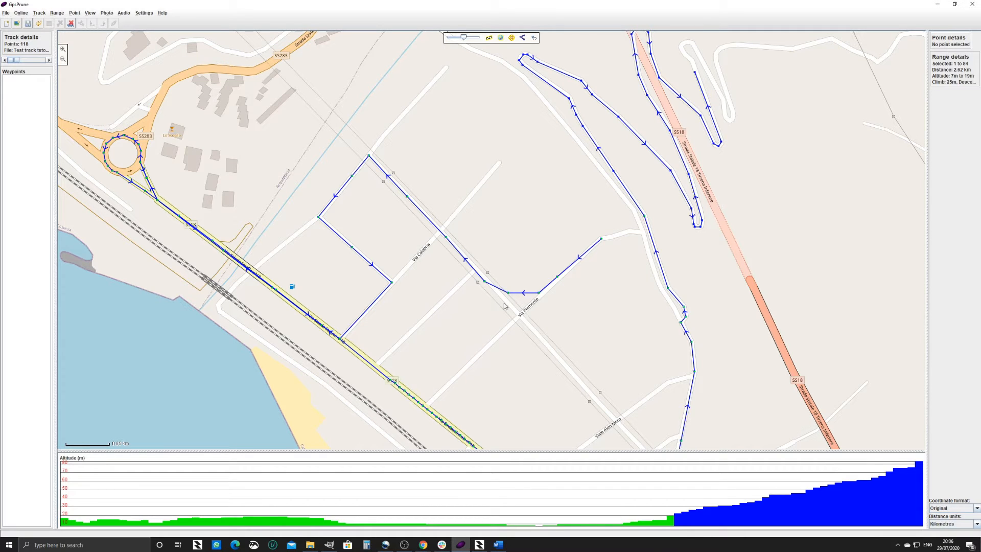
Set the range from track point 3 to point 4 and interpolate 1 point between them.
left_click(539, 292)
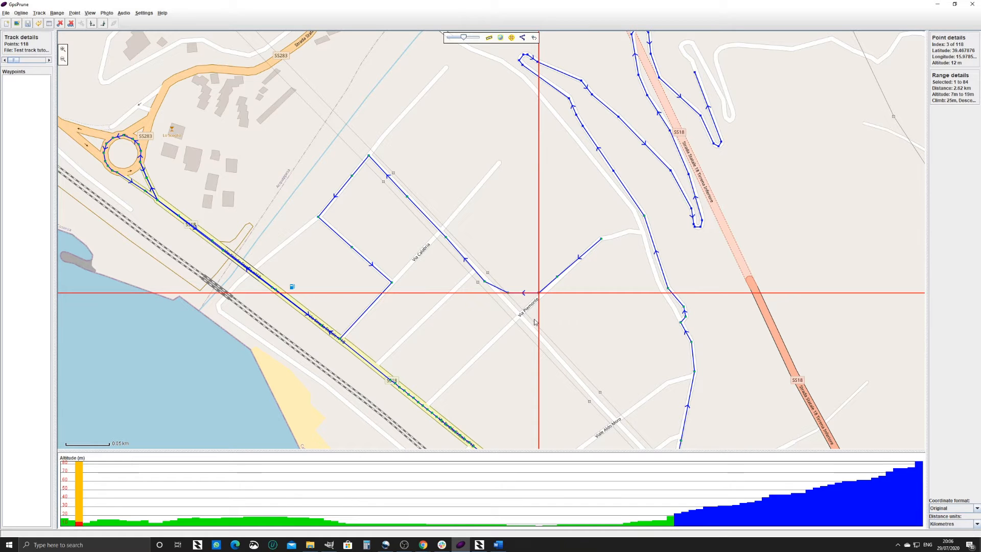
left_click(92, 23)
left_click(508, 292)
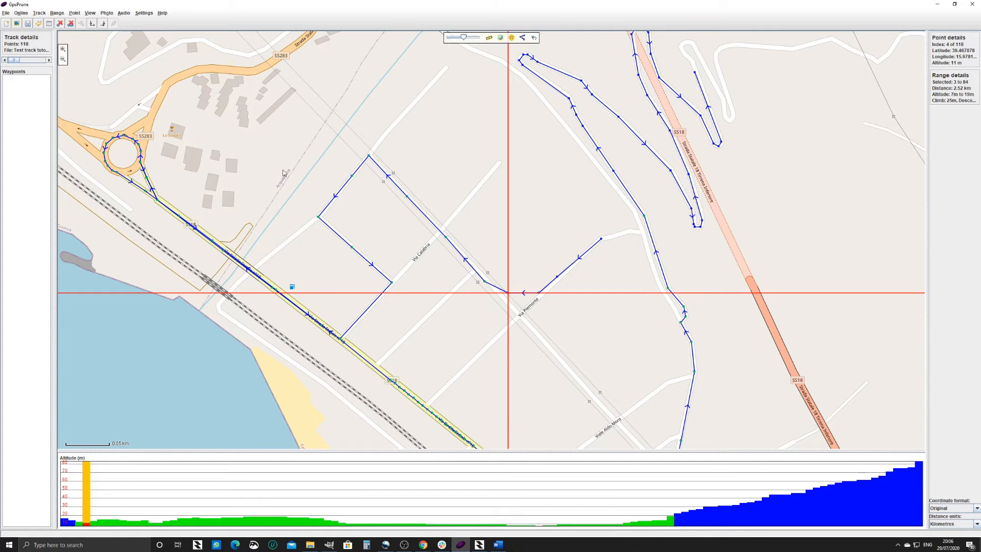
left_click(102, 24)
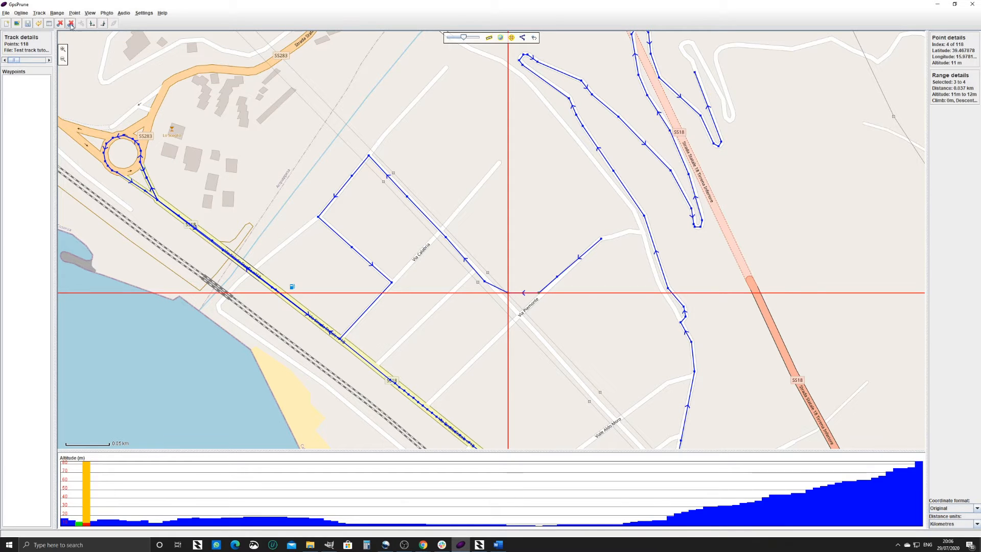
left_click(57, 13)
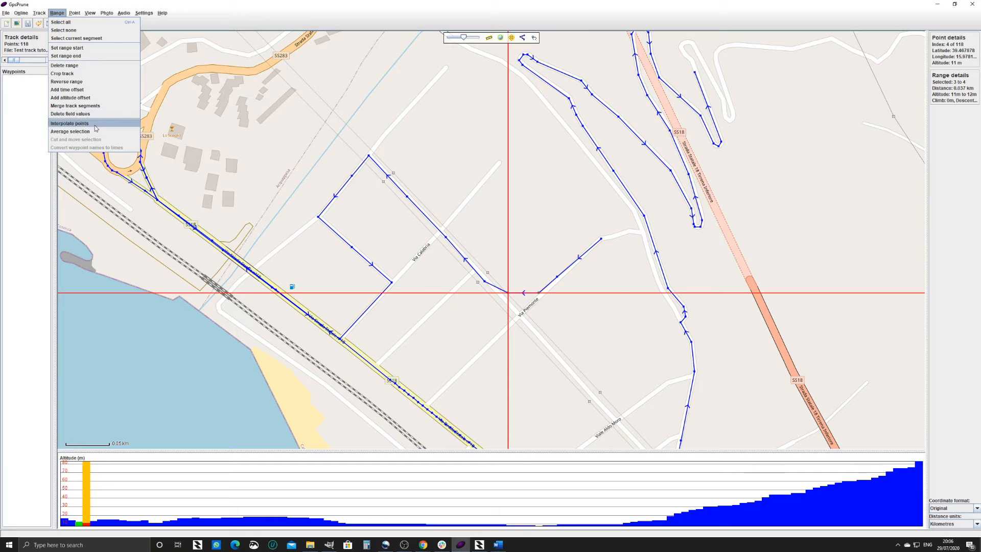
left_click(69, 123)
left_click_drag(549, 277, 575, 331)
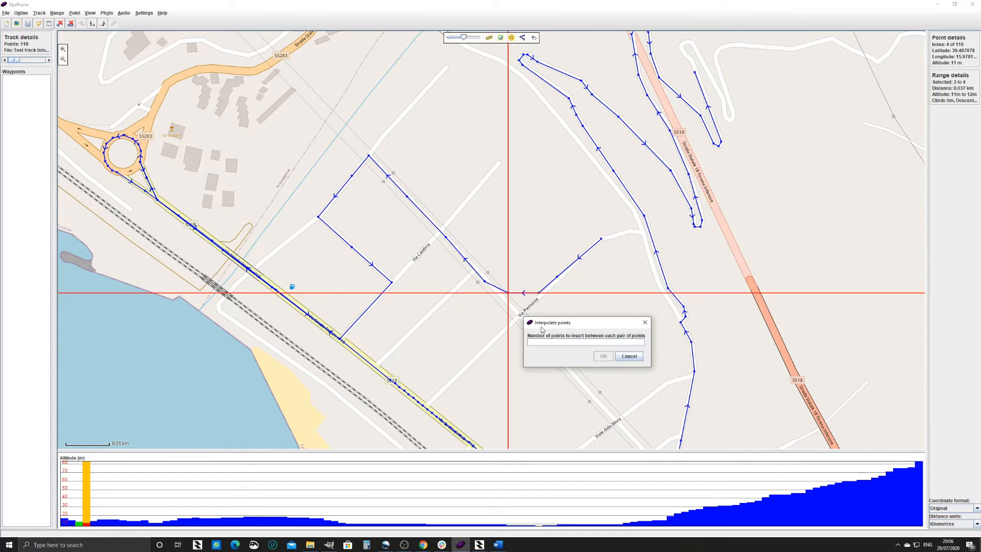
type("1")
key("Return")
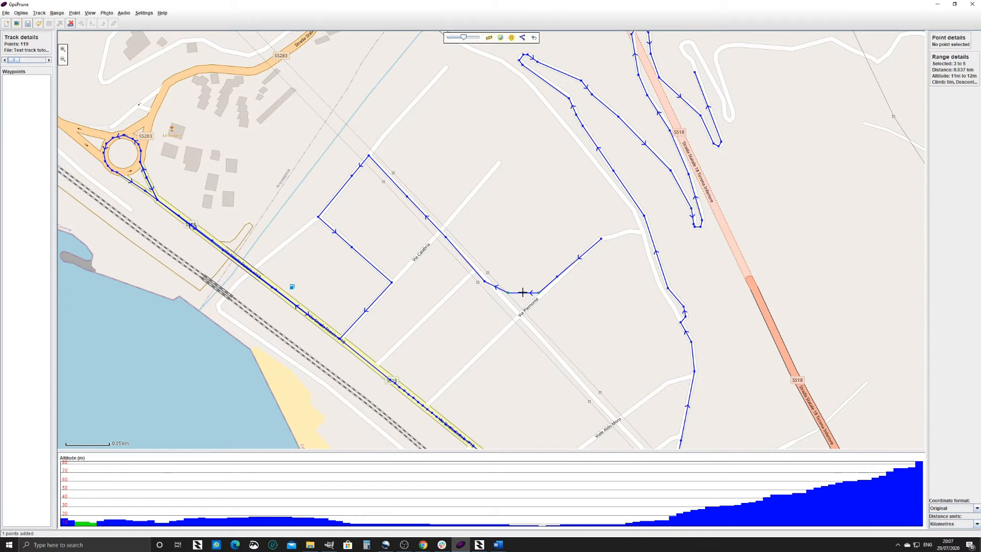
Pull the interpolated point and the point following it slightly south to round the curve above Via Piemonte.
left_click(522, 292)
left_click_drag(523, 296, 523, 297)
left_click(565, 324)
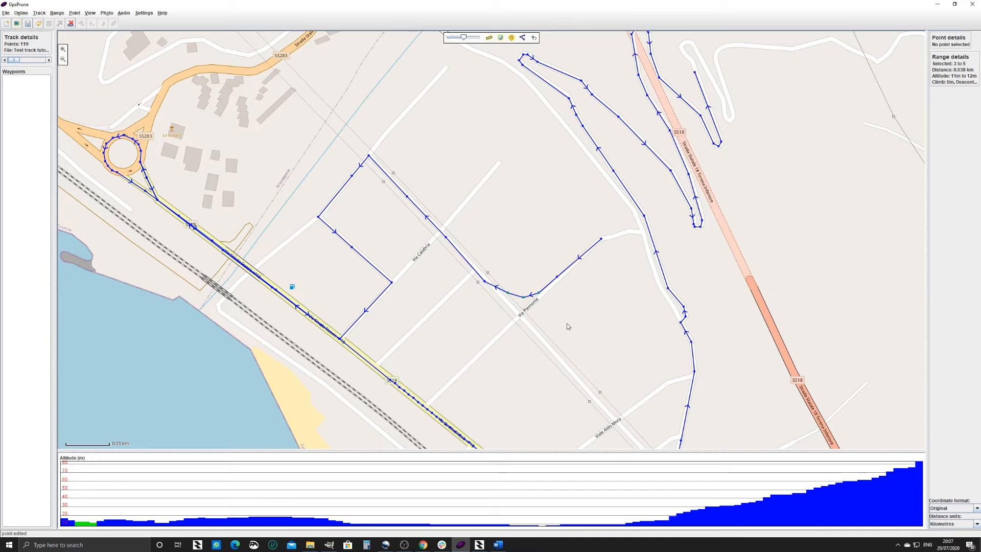
left_click(506, 294)
left_click_drag(506, 295, 507, 295)
left_click(524, 297)
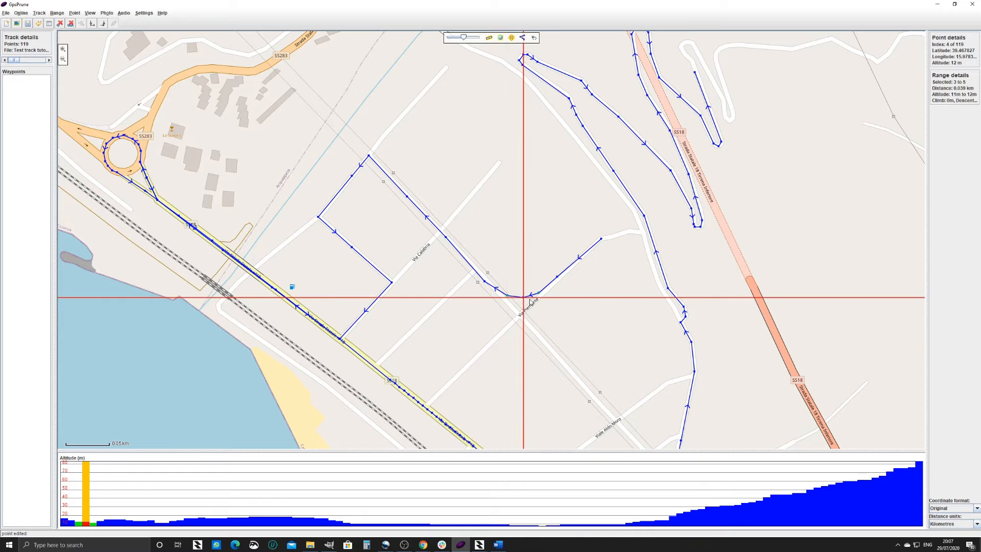
left_click(538, 292)
left_click(562, 313)
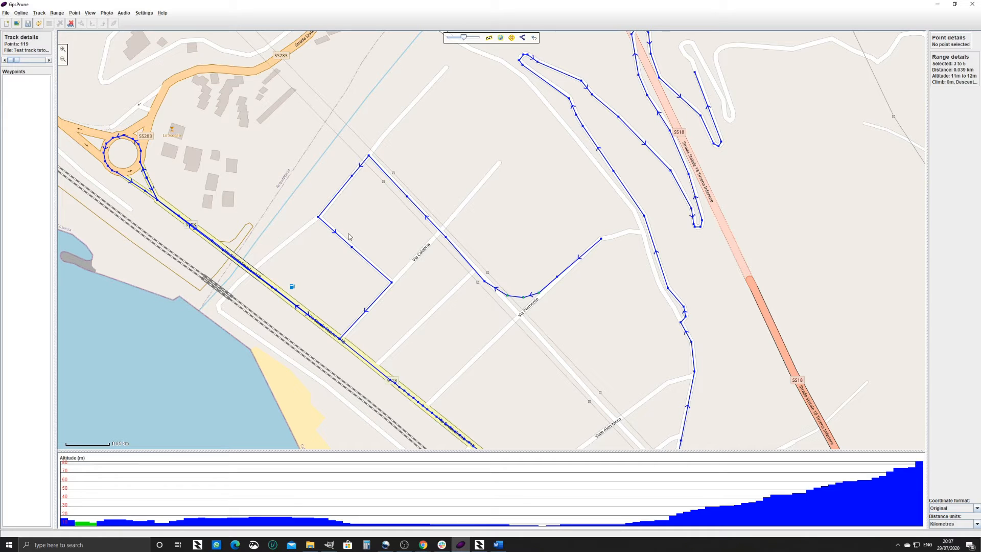
Set the range from track point 8 to point 12 and interpolate 2 points between each pair of points.
left_click(407, 196)
left_click(91, 24)
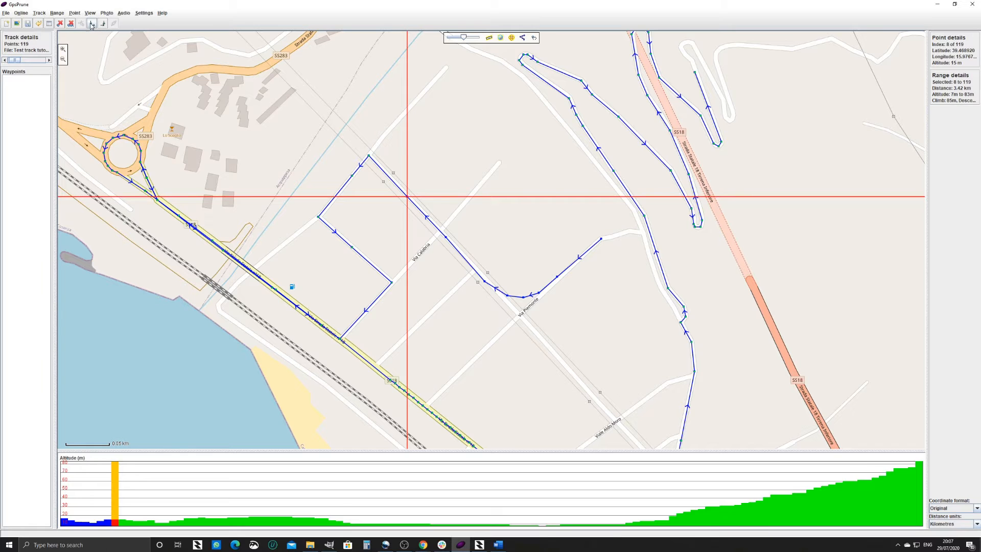
left_click(352, 247)
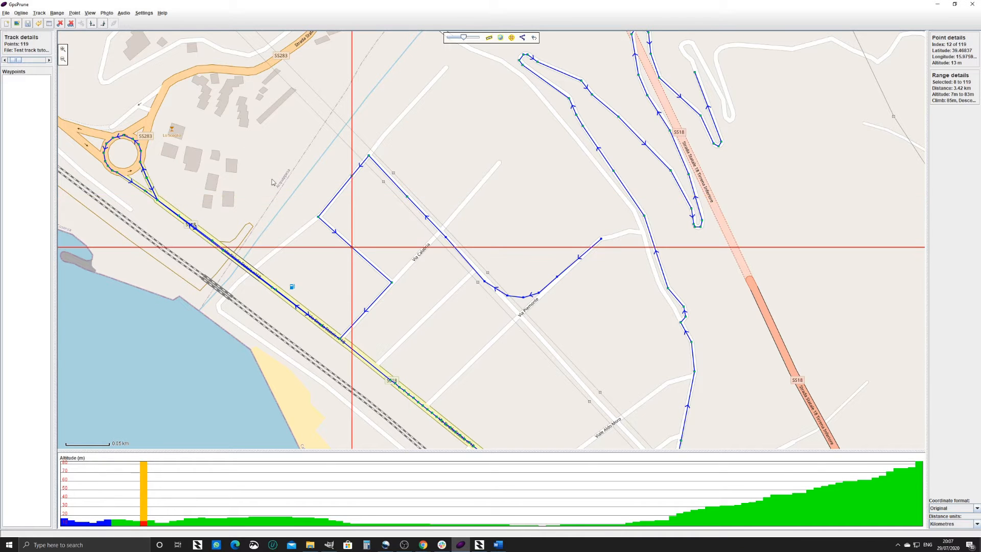
left_click(103, 24)
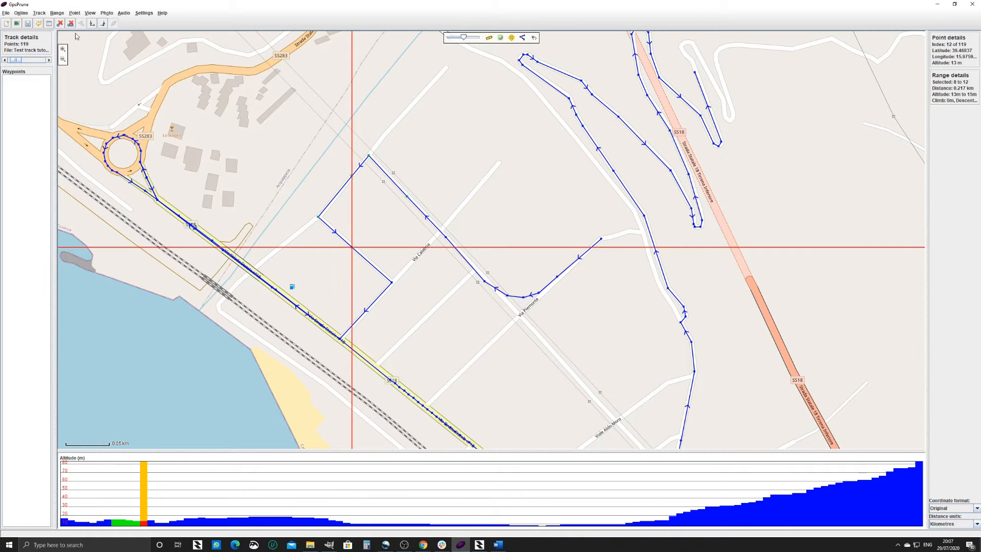
left_click(57, 12)
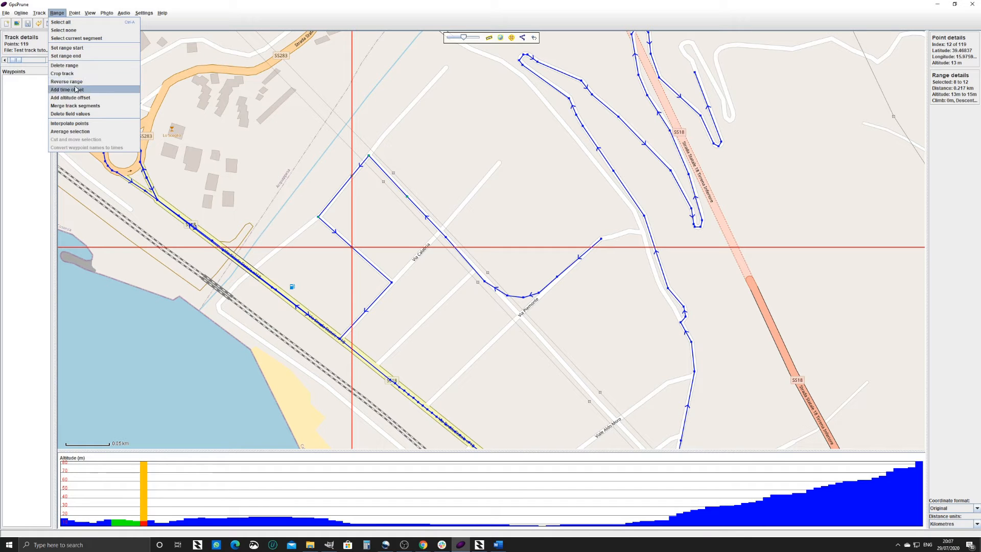
left_click(92, 124)
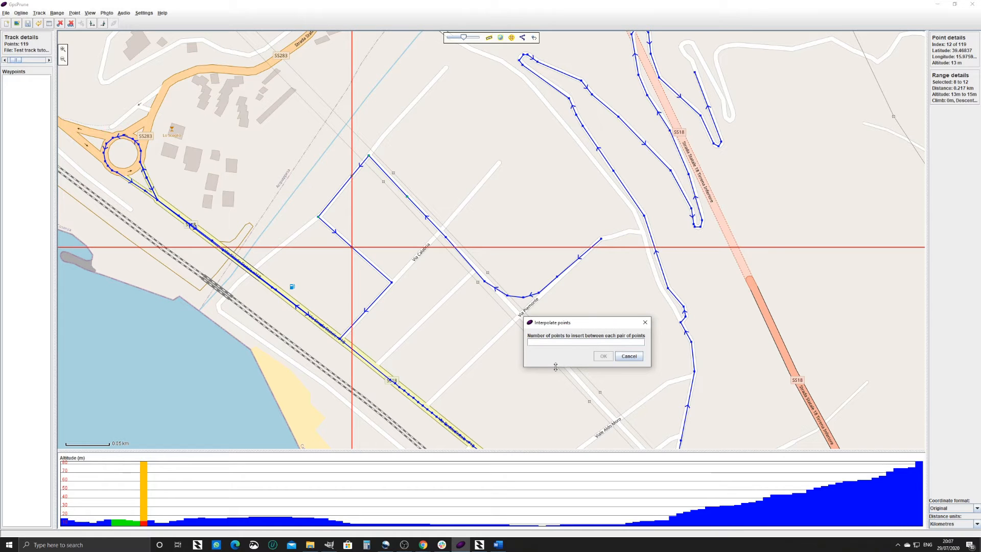
type("2")
key("Return")
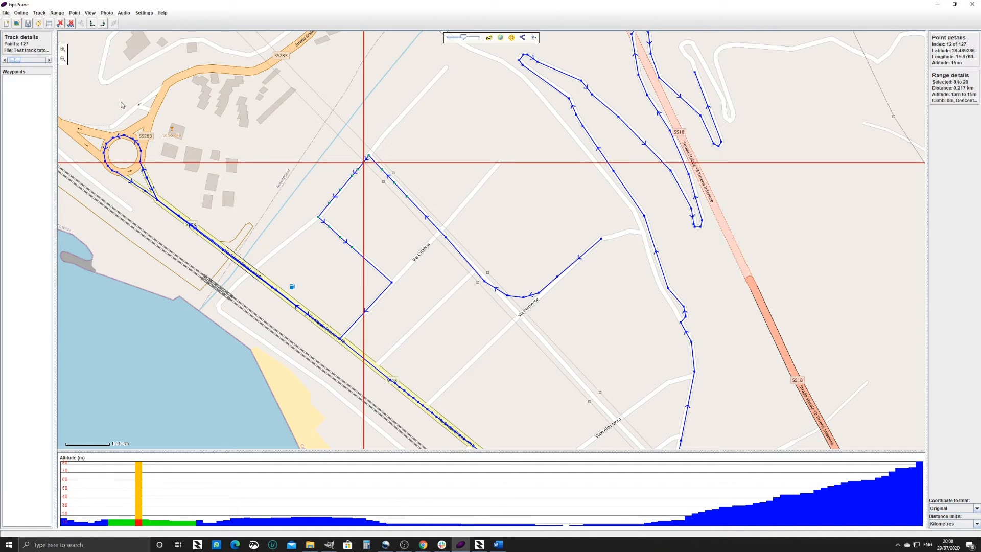
Compress the track using only duplicate removal and delete the marked points.
left_click(39, 13)
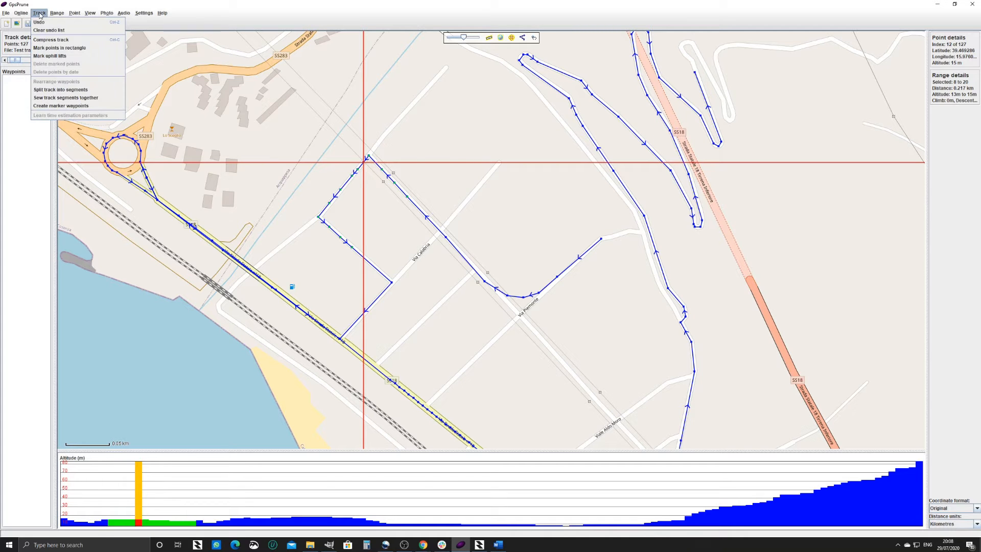
left_click(51, 40)
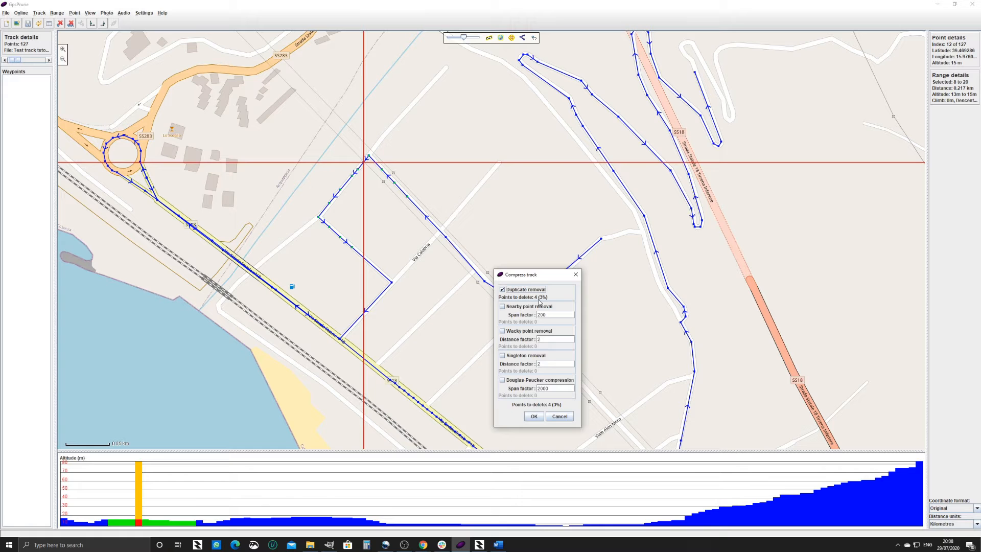
left_click(534, 417)
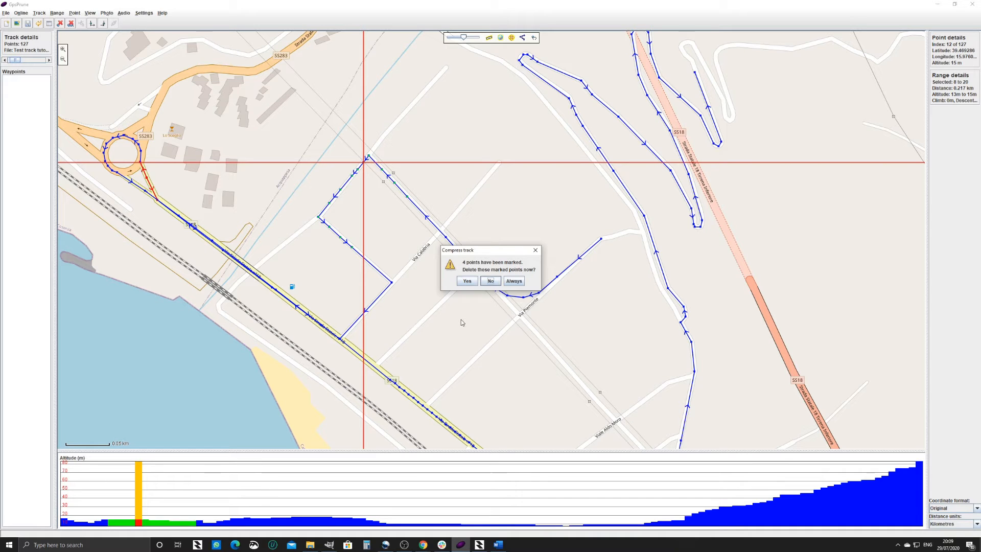
left_click(466, 281)
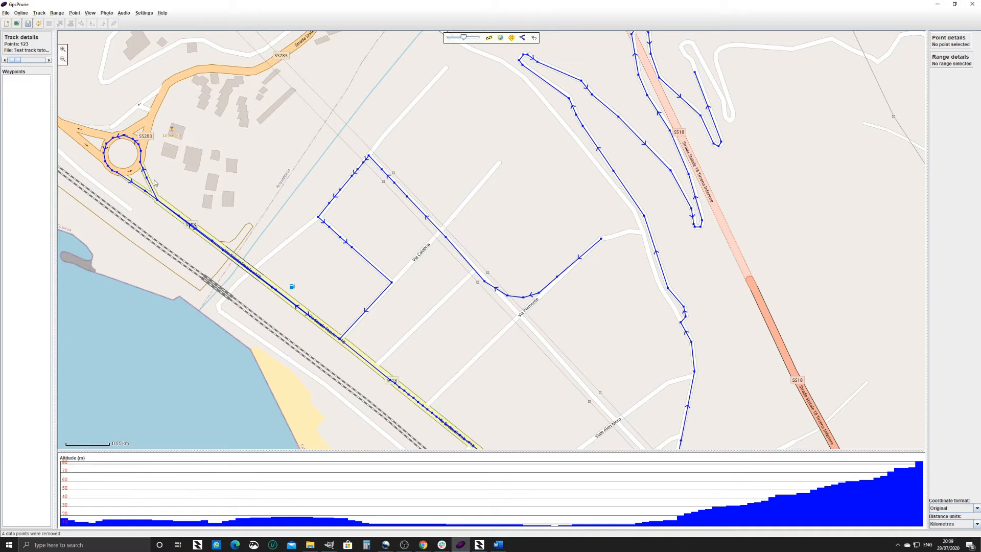
Reposition track points 26 and 27 on the road just southeast of the roundabout to smooth the approach.
left_click_drag(147, 178, 165, 194)
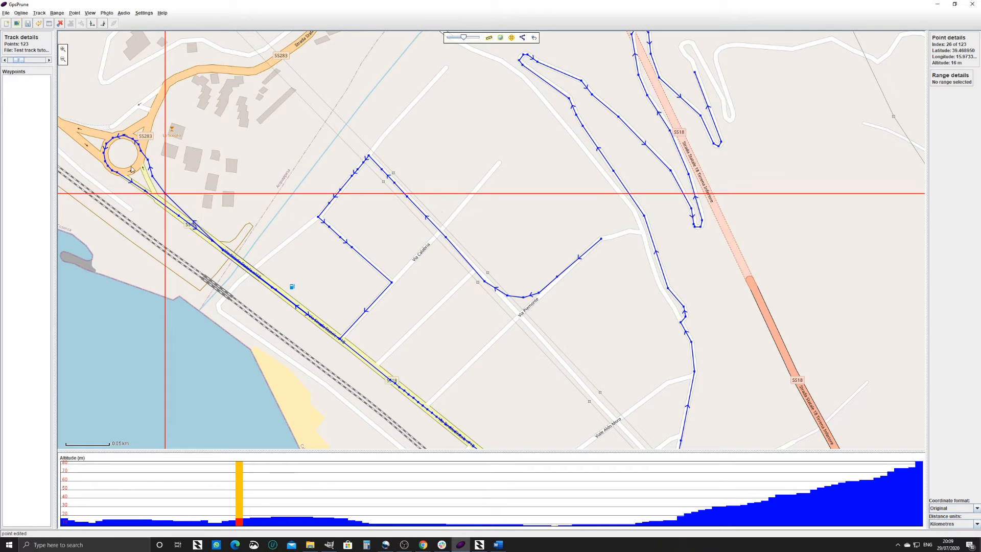
left_click_drag(148, 160, 142, 164)
left_click(150, 176)
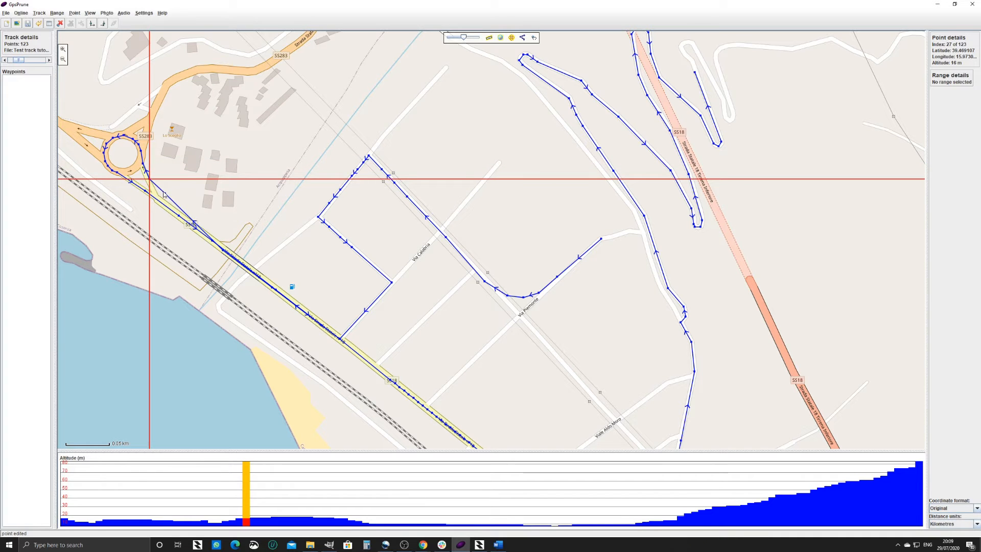
left_click(160, 194)
left_click_drag(160, 194, 159, 195)
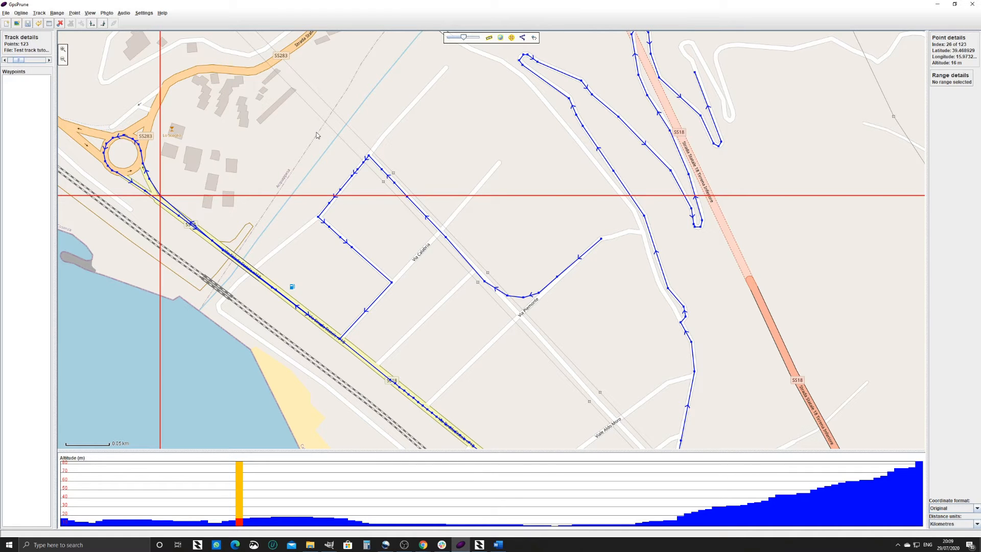
Delete track point 11 at the sharp corner northwest of Via Calabria and the two points following it.
left_click(368, 156)
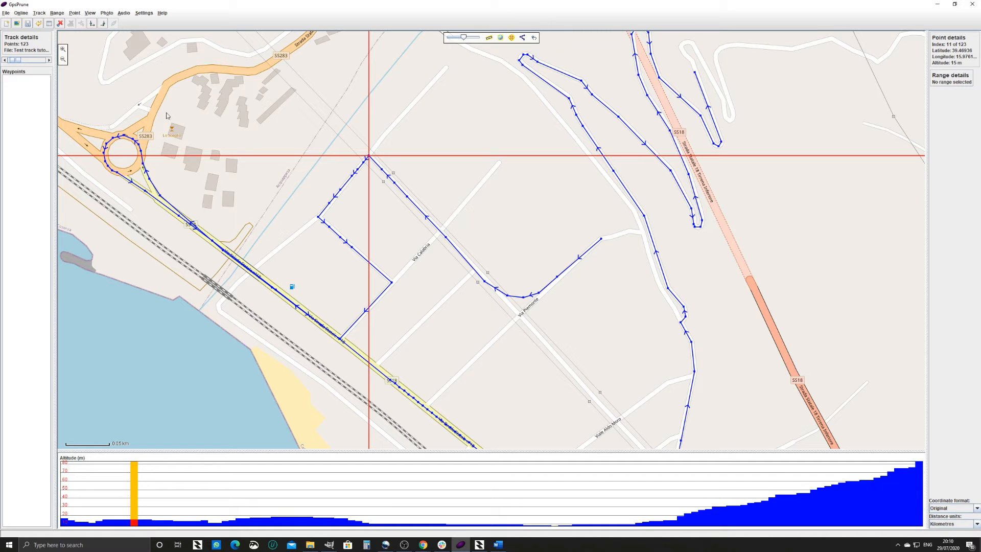
left_click(59, 24)
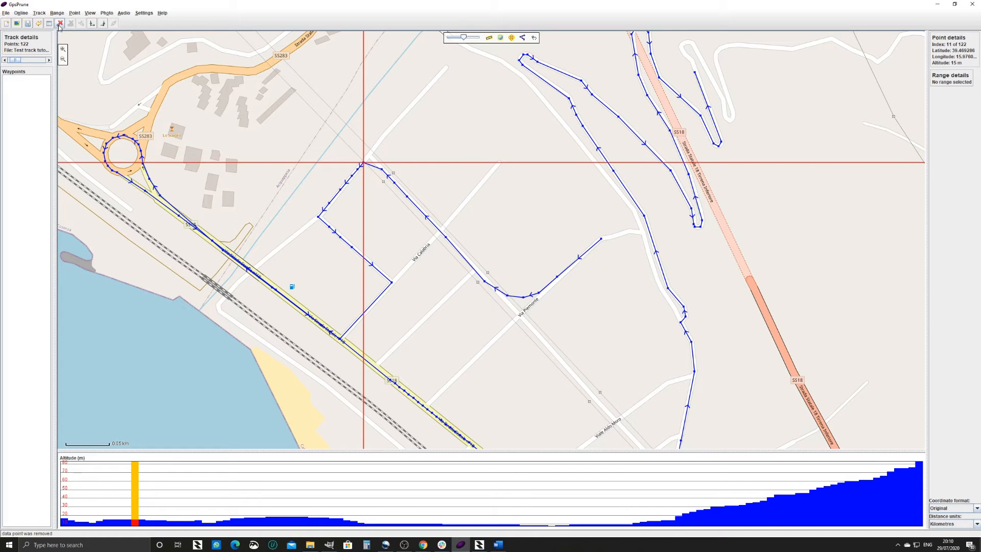
left_click(59, 25)
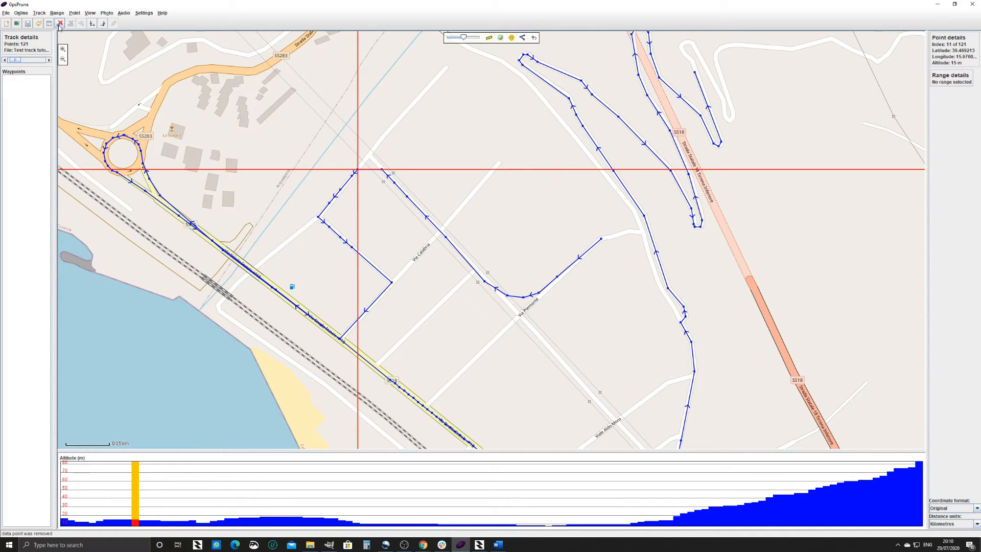
left_click(59, 26)
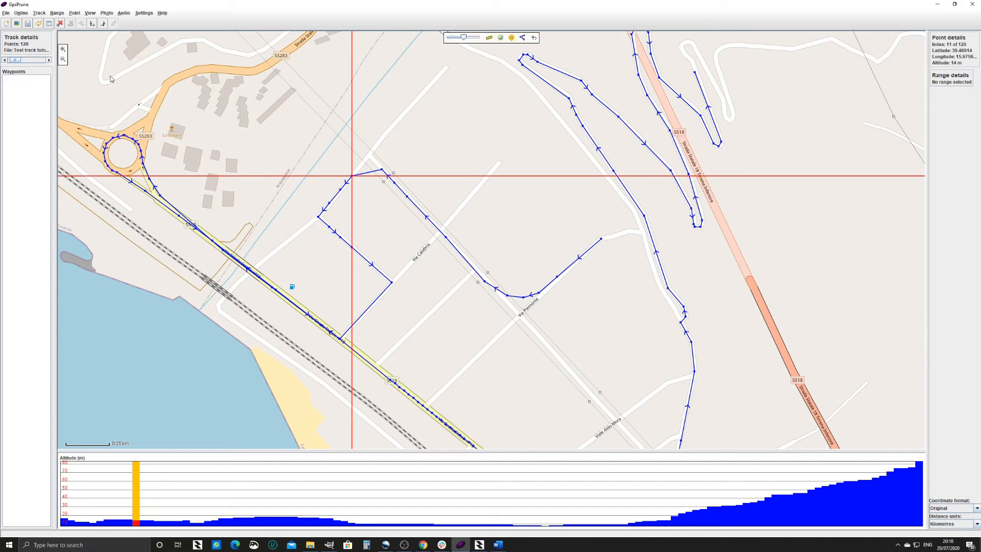
Undo the recent actions back through the deletion of the 4 marked duplicate points.
left_click(38, 23)
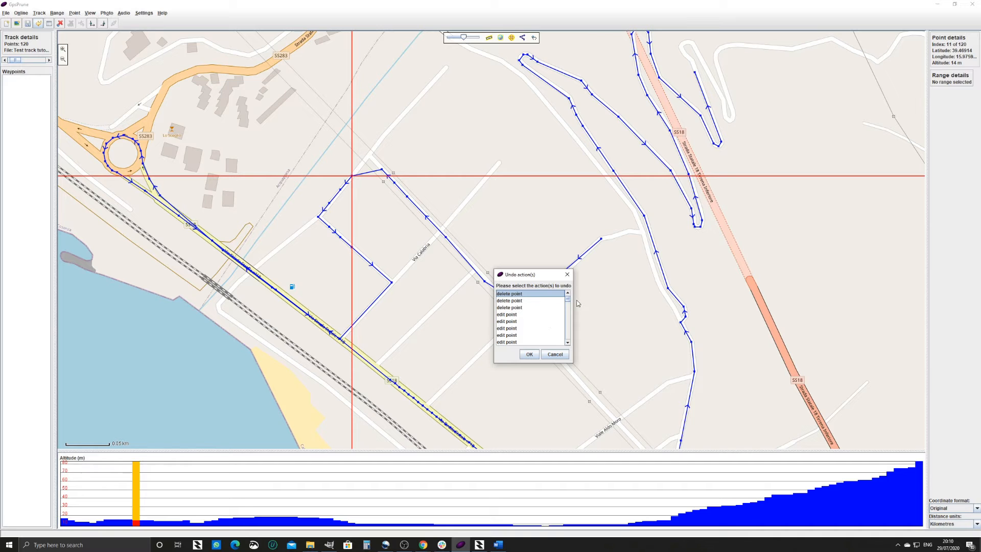
mouse_move(569, 301)
left_mouse_down()
mouse_move(571, 324)
mouse_move(571, 306)
left_mouse_up()
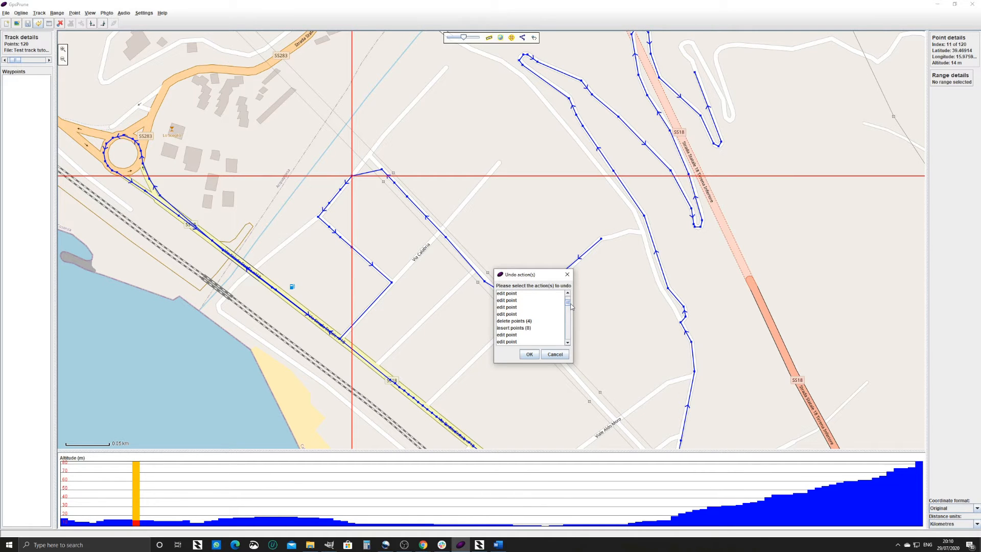
left_click(528, 322)
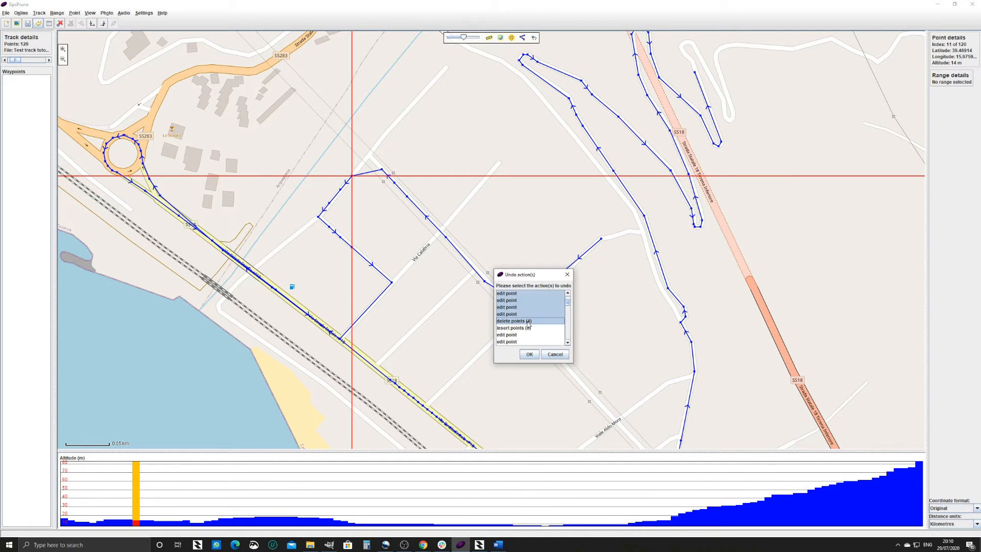
left_click(529, 354)
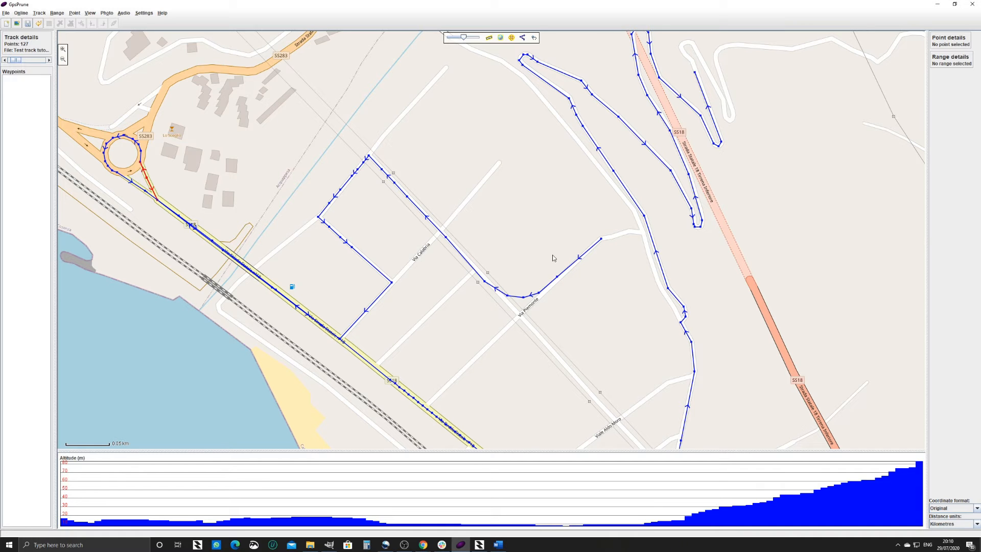
left_click_drag(514, 186, 522, 198)
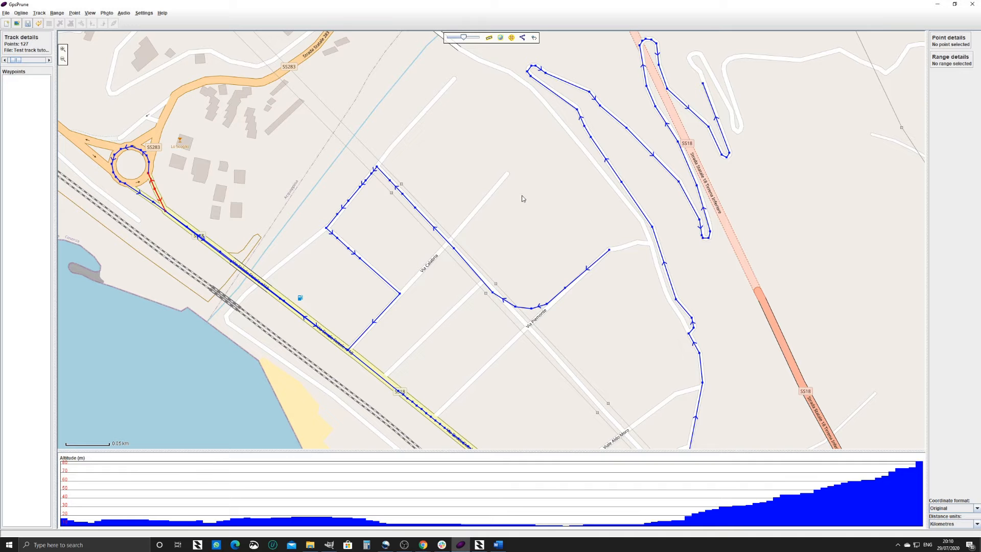
left_click_drag(534, 200, 522, 209)
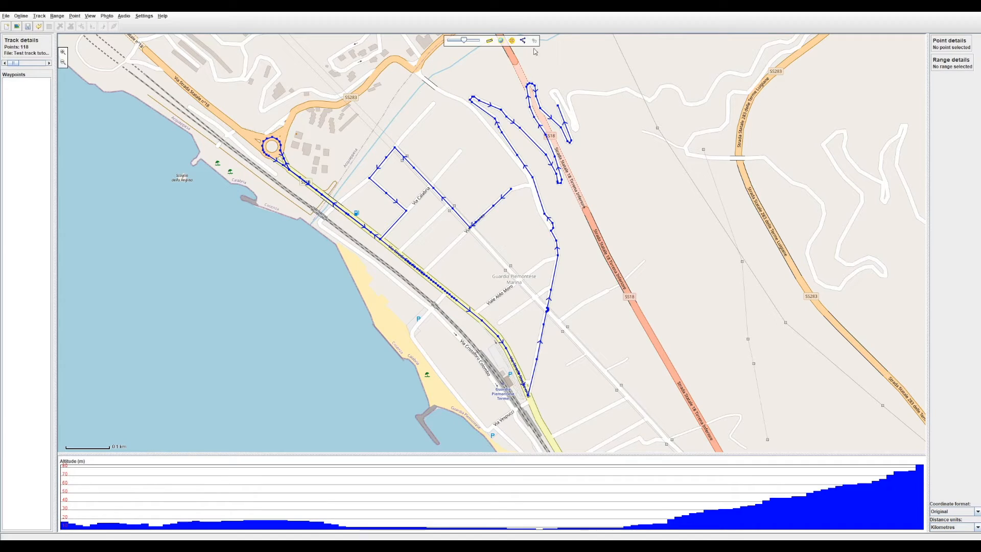
Move track point 3 off the sharp corner at Via Piemonte and shift point 5 slightly southeast along its street.
left_click_drag(470, 228, 480, 213)
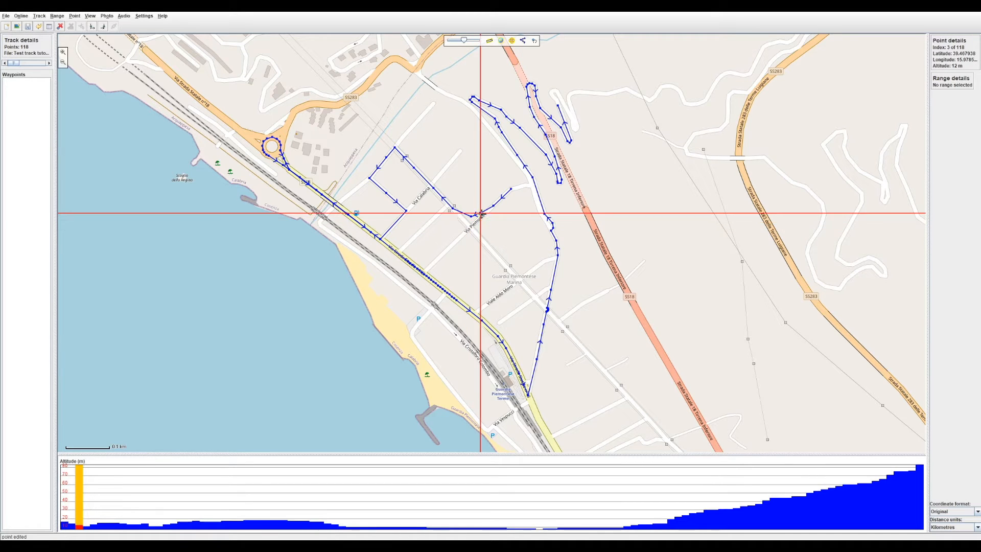
left_click(454, 208)
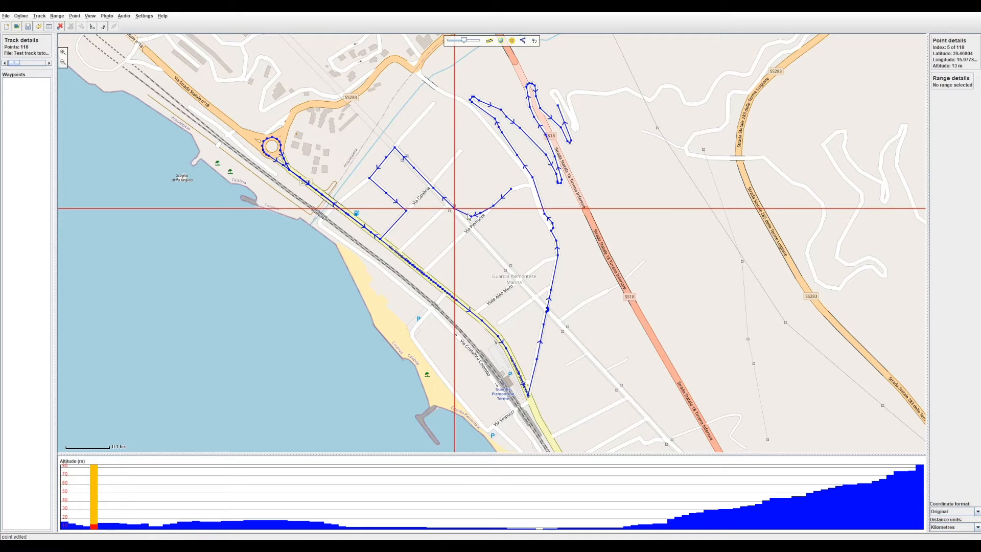
left_click_drag(480, 213, 460, 212)
left_click(454, 208)
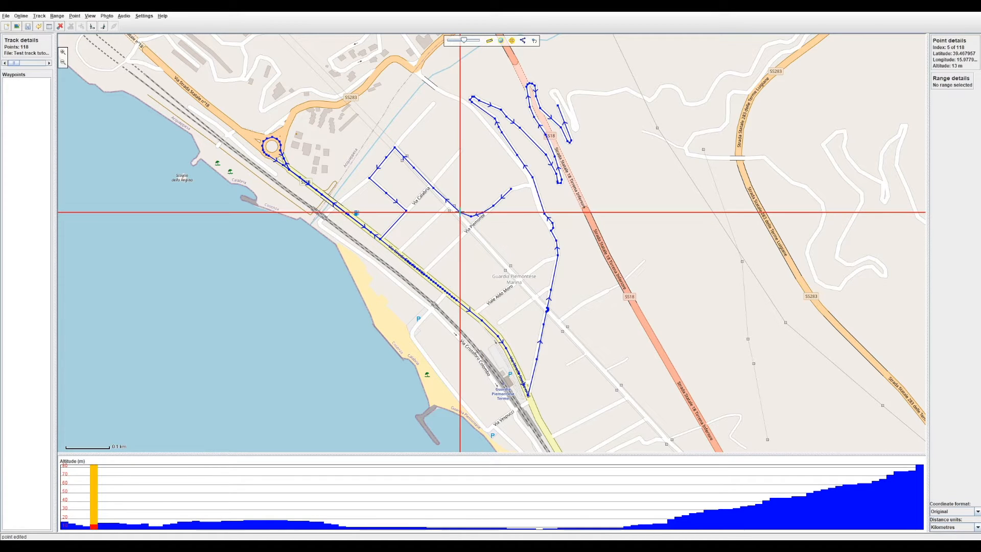
Set the range from track point 3 to point 5 and interpolate 1 point between each pair of points.
left_click(92, 27)
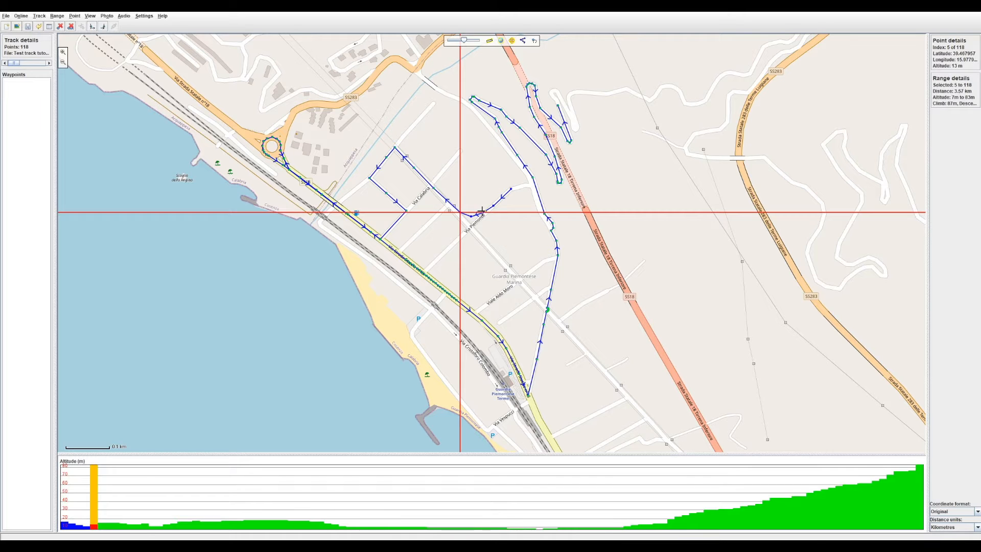
left_click(481, 211)
left_click(92, 27)
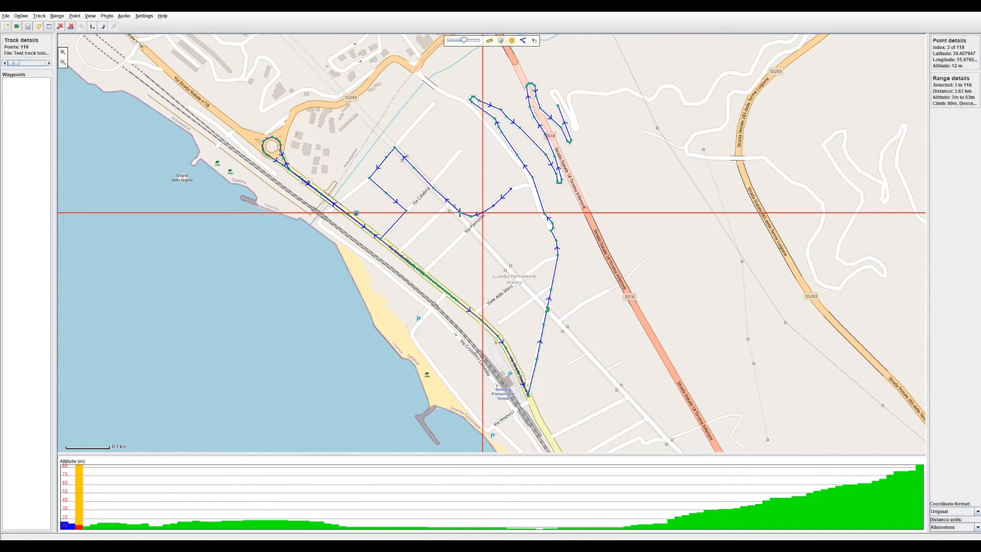
left_click(459, 212)
left_click(102, 26)
left_click(57, 16)
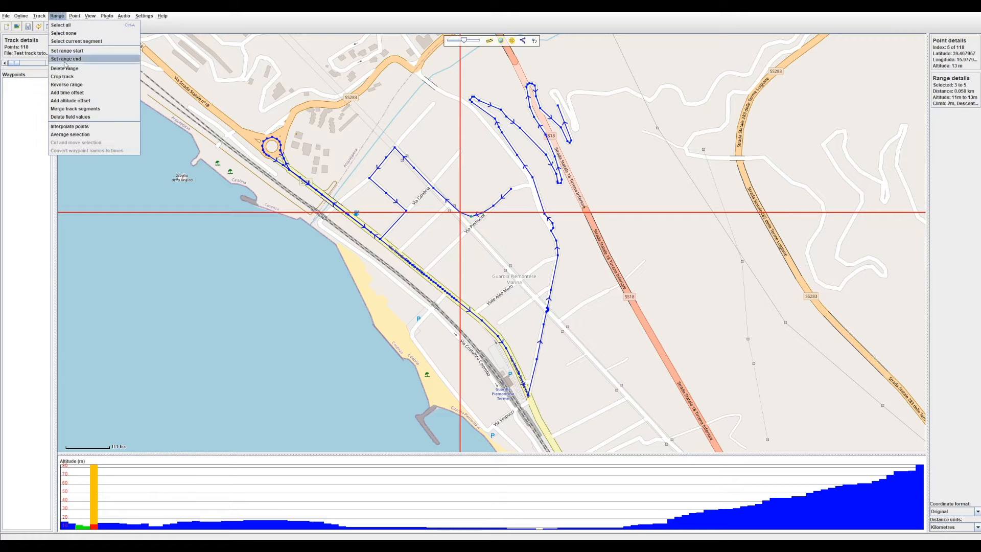
left_click(59, 126)
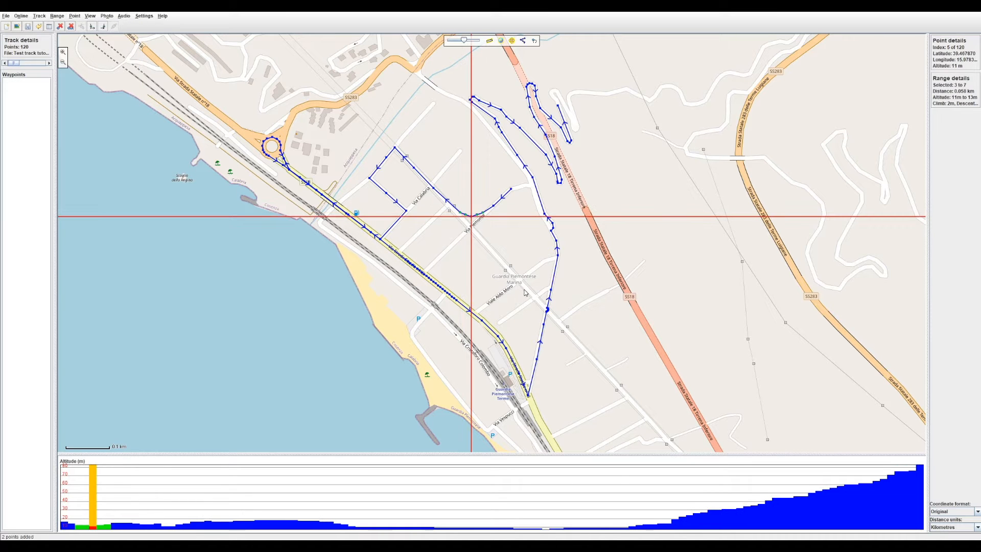
Nudge interpolated track point 6 slightly to round the curve above Via Piemonte.
scroll(463, 211, "up", 2)
left_click_drag(508, 222, 462, 225)
scroll(477, 226, "down", 1)
left_click_drag(400, 226, 552, 304)
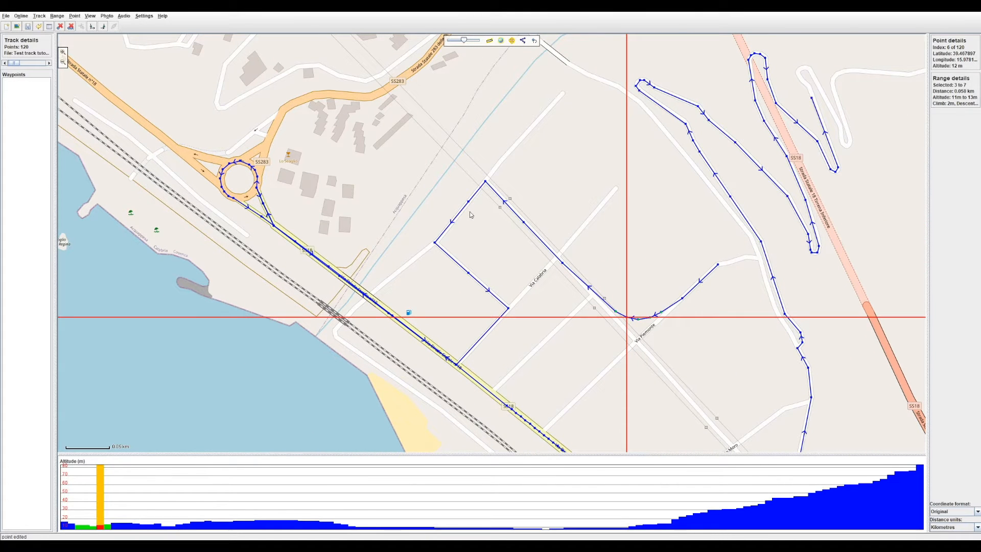
Move track points 9 to 12 around the two corners northwest of Via Calabria inward so the track forms a rounded bend.
left_click_drag(485, 182, 486, 193)
left_click_drag(523, 222, 510, 203)
left_click_drag(436, 243, 444, 240)
left_click(468, 201)
left_click_drag(468, 202, 468, 271)
left_click(444, 240)
left_click(487, 193)
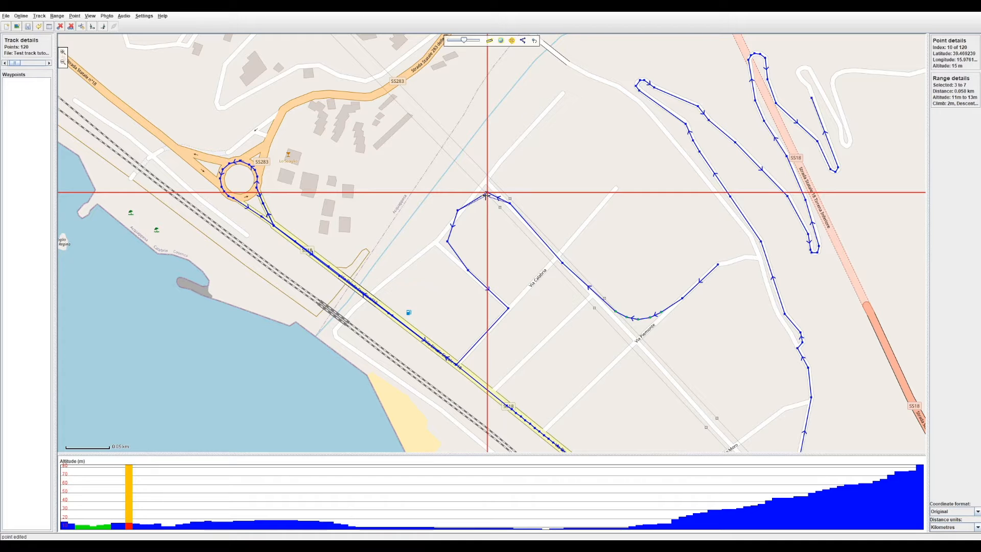
left_click_drag(486, 196, 484, 197)
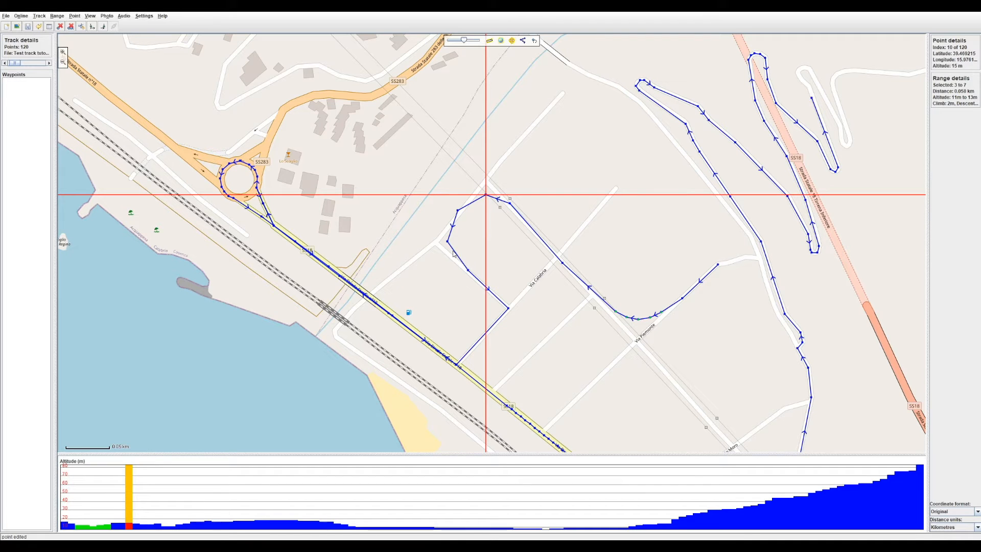
Set the range from track point 9 to point 13 and interpolate 1 point between each pair of points.
left_click(510, 202)
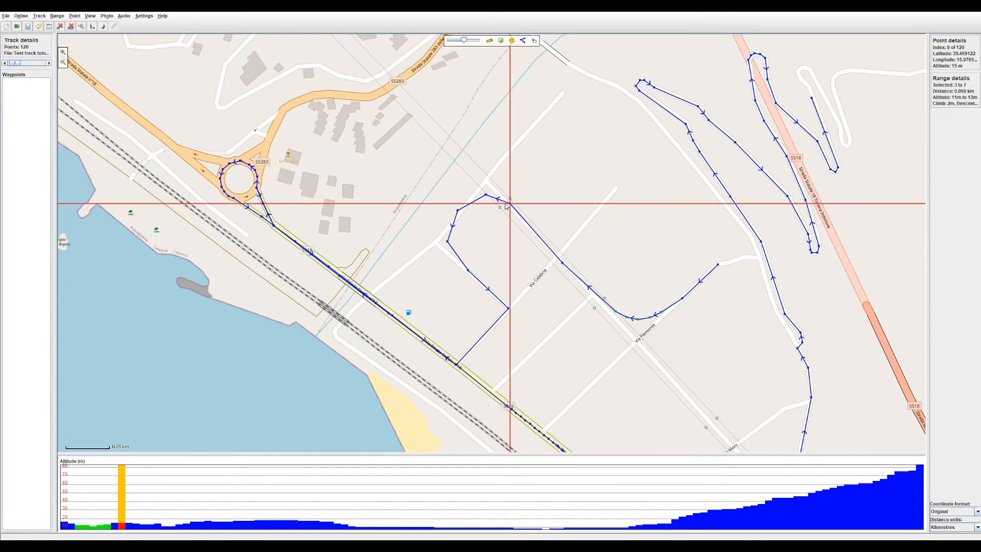
left_click(92, 27)
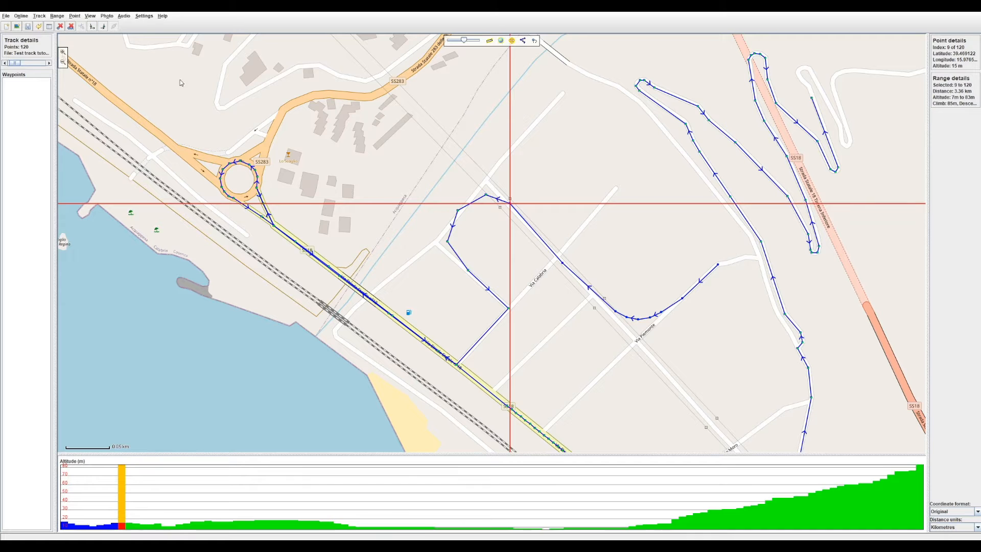
left_click(467, 269)
left_click(102, 27)
left_click(56, 16)
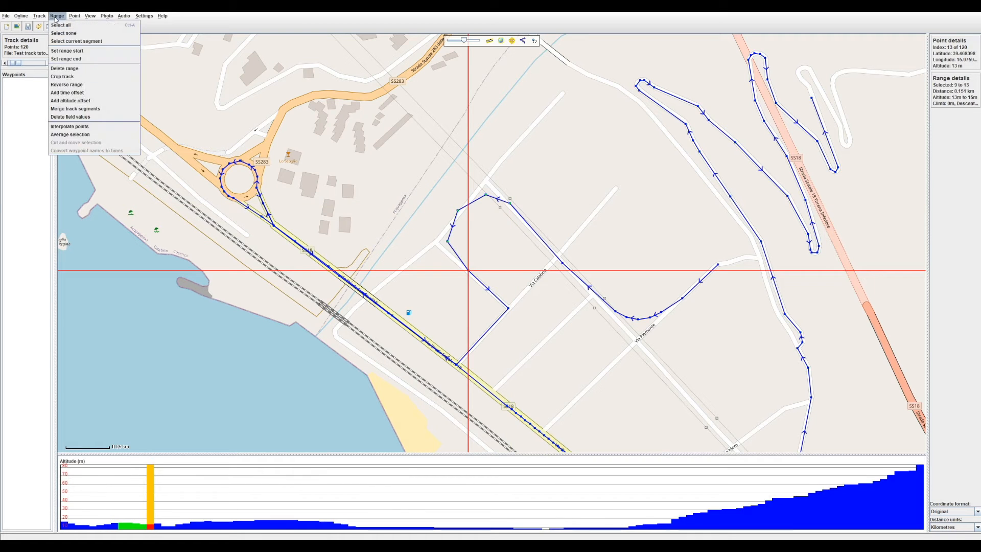
left_click(84, 125)
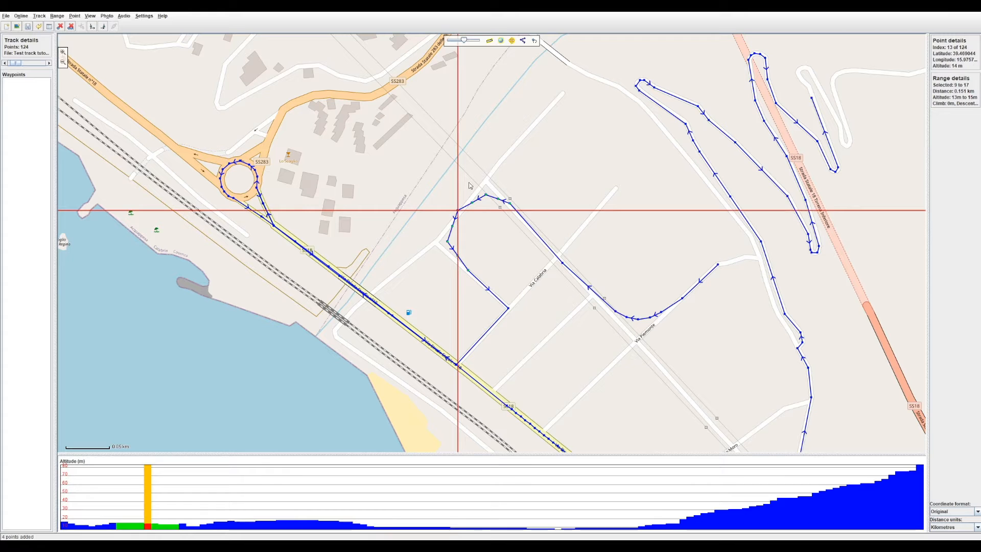
Shift the interpolated and original points between 10 and 16 so the bend northwest of Via Calabria becomes rounder.
left_click_drag(498, 199, 484, 195)
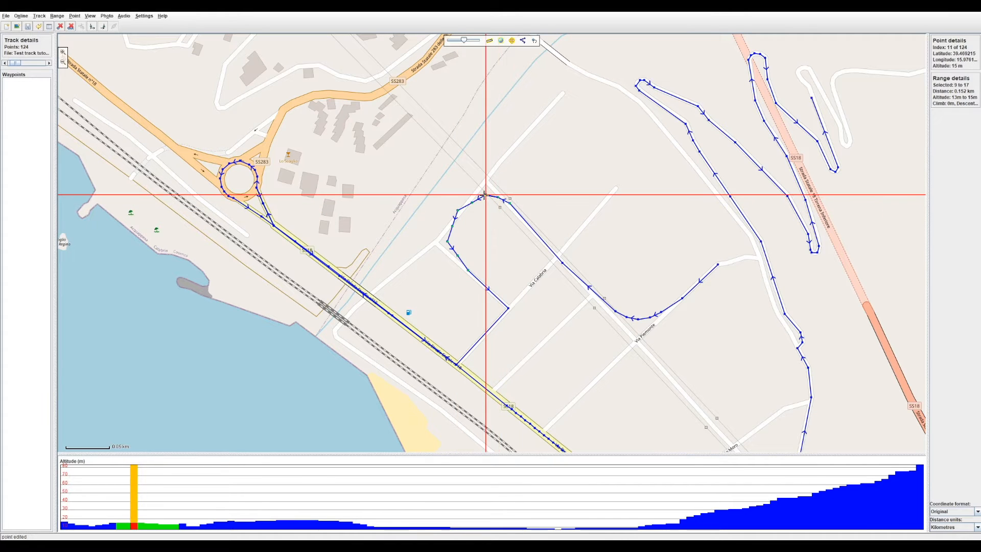
left_click(472, 202)
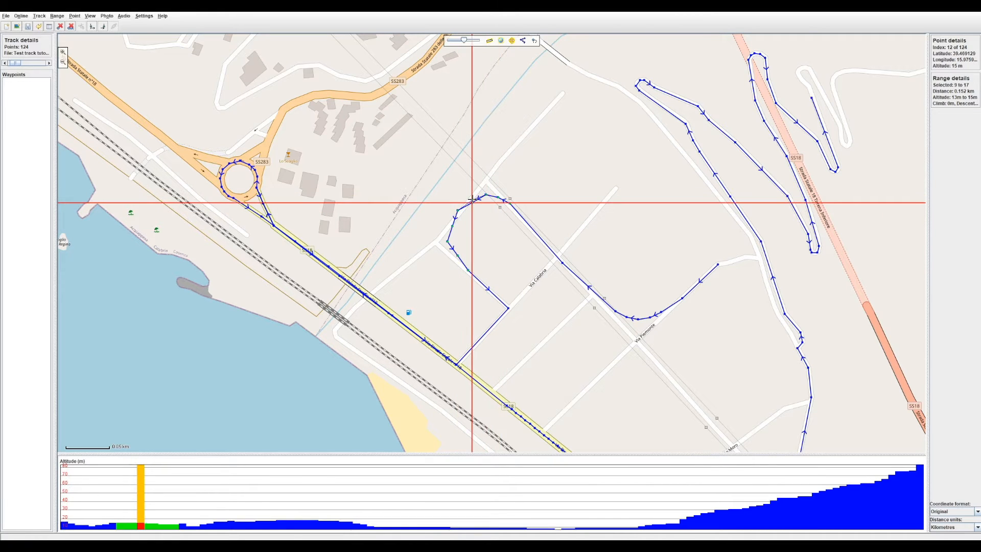
left_click_drag(472, 199, 464, 271)
left_click(453, 225)
left_click(467, 269)
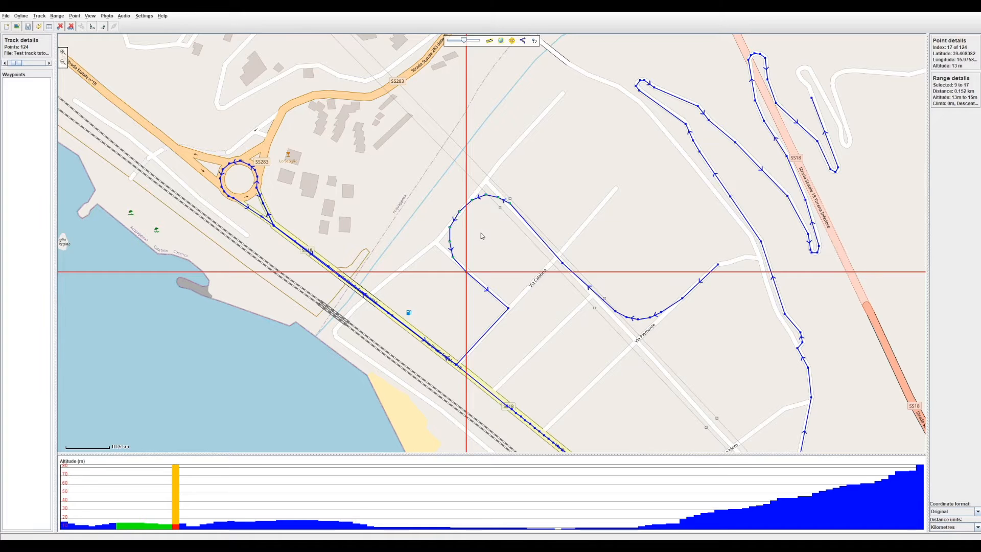
Fine-tune points 13 to 16 on the western side of the bend northwest of Via Calabria to even out its curve.
scroll(480, 234, "up", 1)
left_click(433, 194)
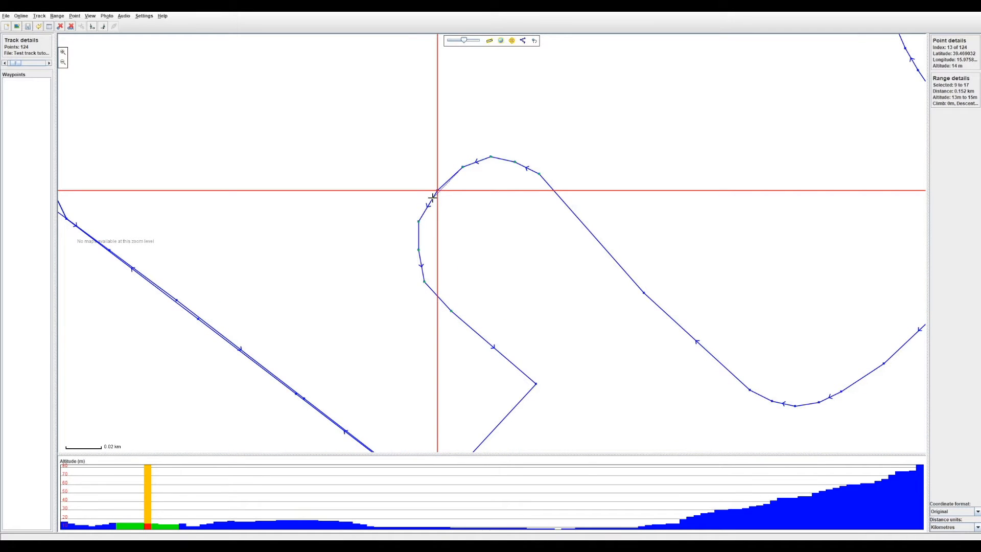
left_click_drag(433, 195, 425, 280)
scroll(486, 268, "down", 1)
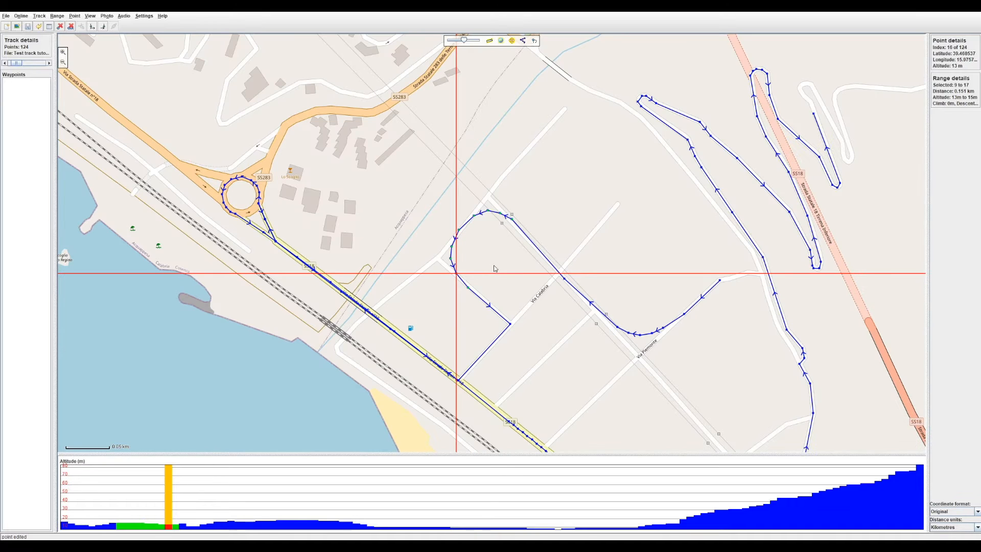
Set the range from track point 17 to point 19 on SS18 and interpolate 2 points between each pair of points.
left_click(468, 287)
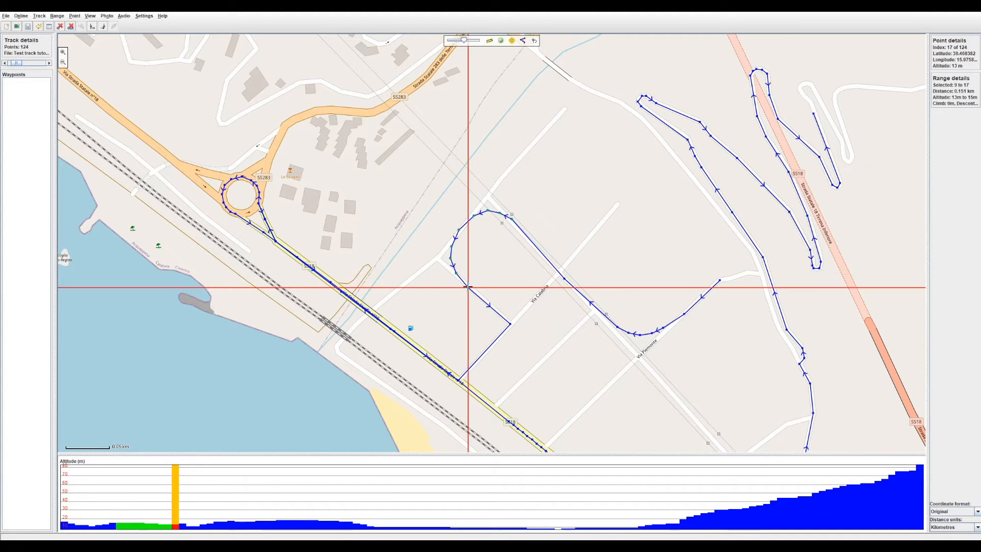
left_click(459, 381)
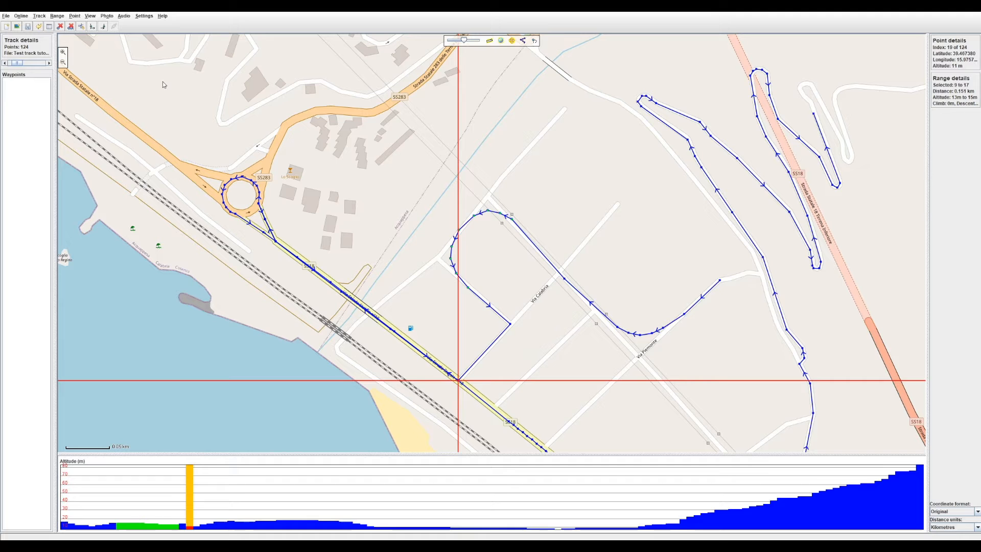
left_click(469, 288)
left_click(92, 26)
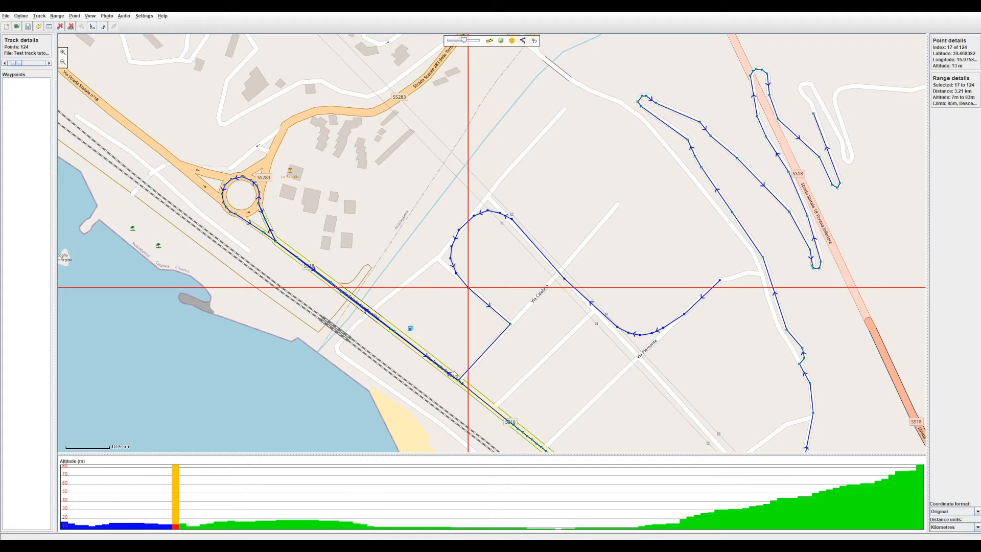
left_click(458, 381)
left_click(102, 26)
left_click(58, 16)
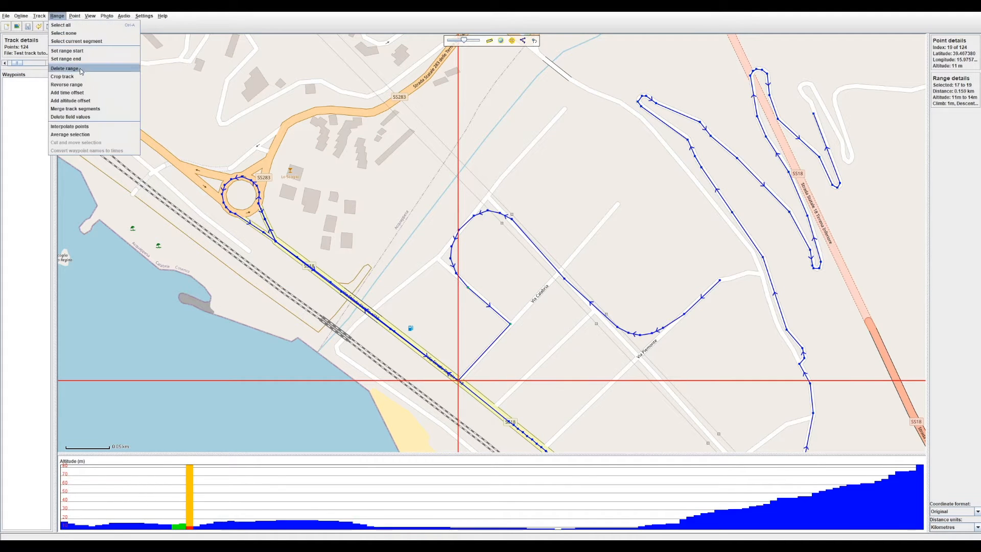
left_click(69, 127)
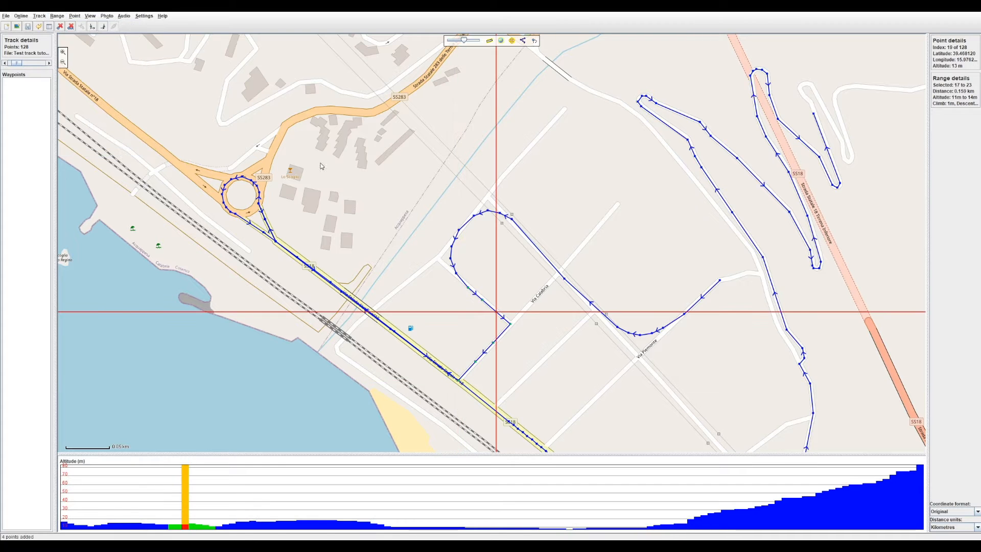
Pull corner point 20 inward below Via Calabria and move points 21 to 23 and the following SS18 point to form a rounded turn.
left_click(510, 323)
left_click_drag(510, 323, 497, 332)
left_click(493, 342)
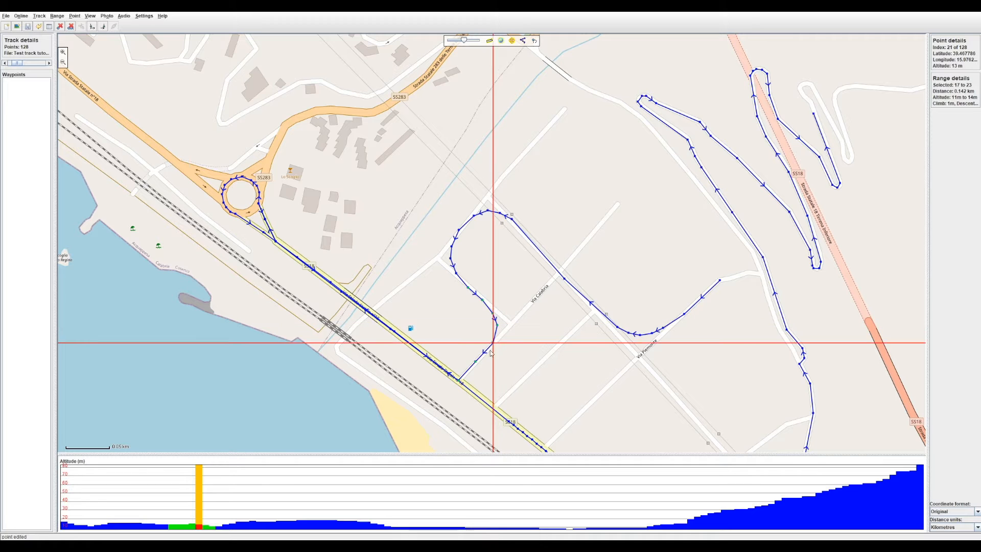
left_click(475, 361)
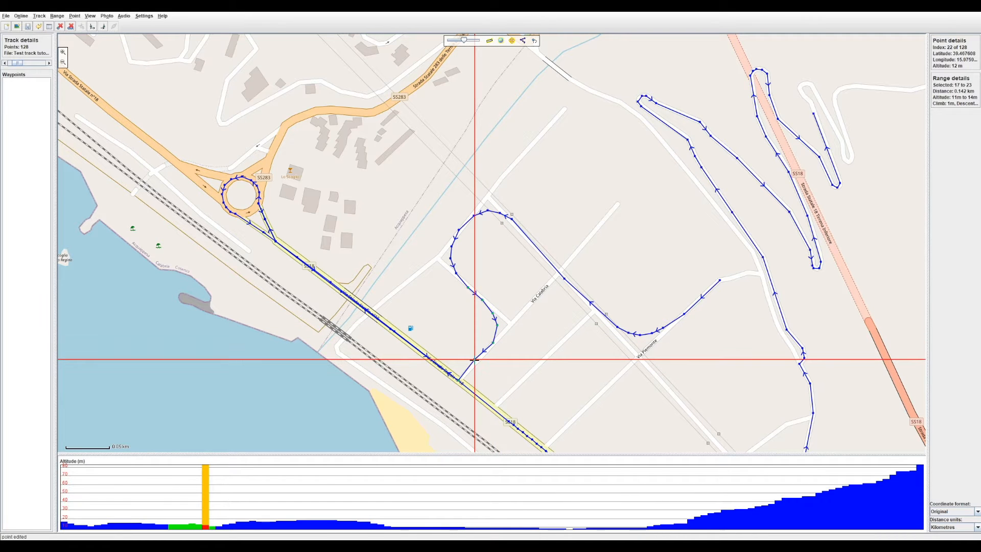
left_click(459, 373)
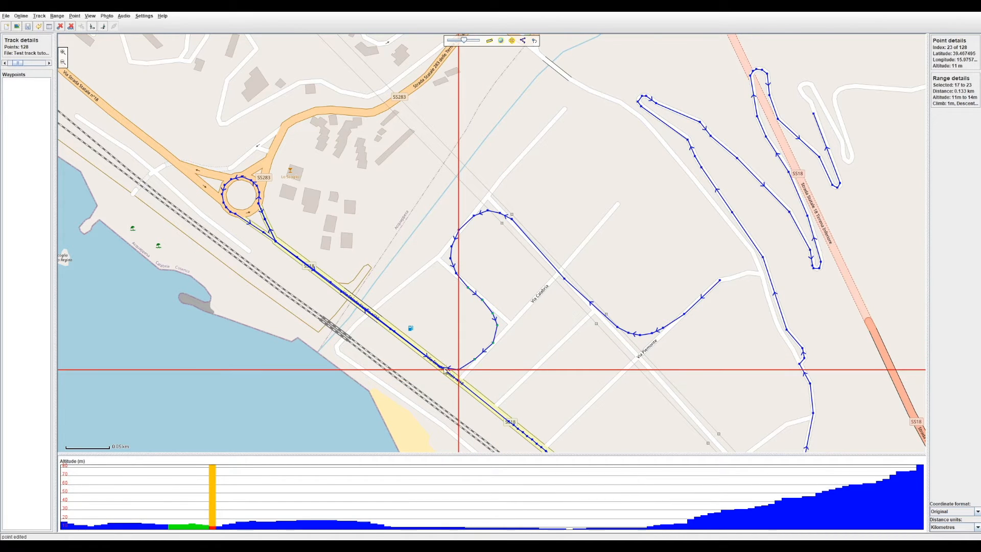
left_click_drag(440, 367, 474, 363)
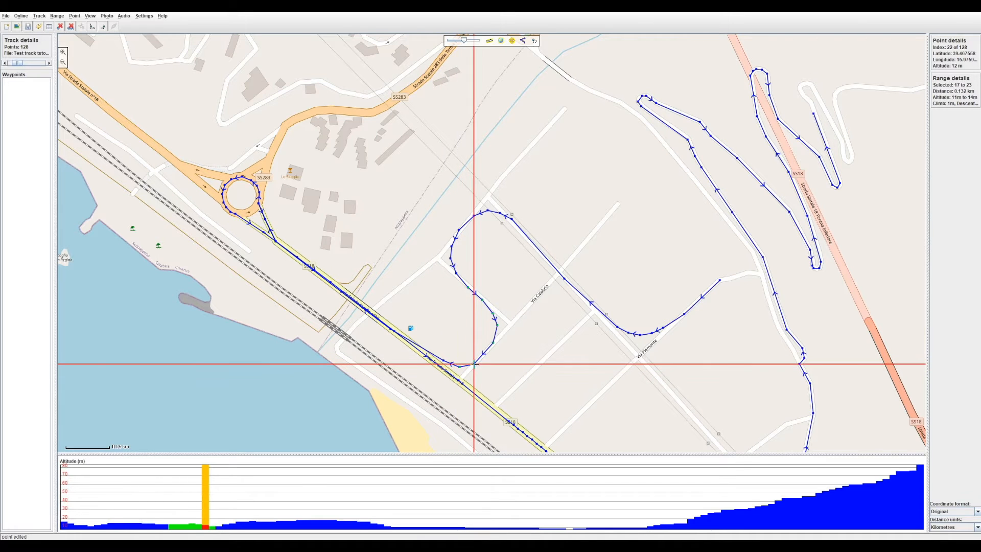
Set the range from track point 21 to the next point on the curve and interpolate 2 points between them.
left_click(493, 343)
left_click(92, 26)
left_click(474, 364)
left_click(57, 16)
left_click(92, 127)
Move the interpolated points 22 and 23 and their neighbours outward to round the curve leading onto SS18.
left_click_drag(487, 351, 483, 358)
left_click(480, 357)
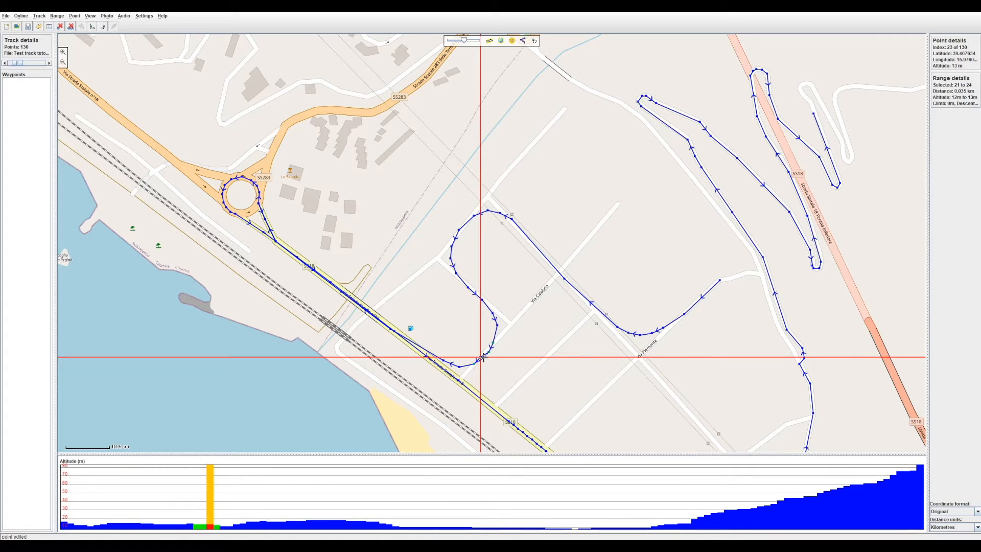
left_click(493, 343)
left_click_drag(498, 337, 472, 363)
left_click(509, 357)
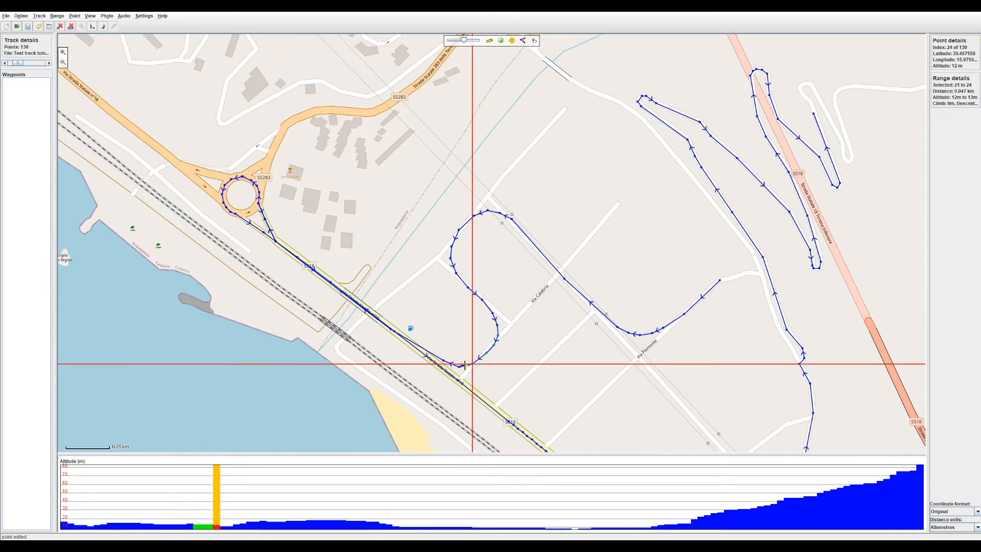
left_click(460, 366)
left_click(505, 370)
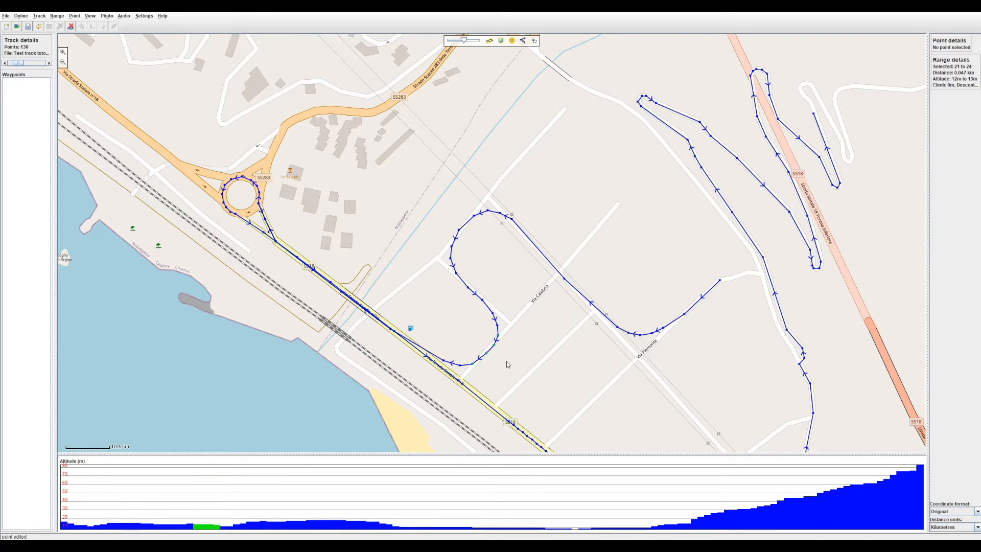
Separate the overlapping outbound and return tracks by moving their points to opposite sides of SS18, up to the roundabout approach.
mouse_move(394, 331)
left_mouse_down()
mouse_move(387, 335)
mouse_move(394, 322)
left_mouse_up()
left_click(457, 379)
left_click_drag(342, 291, 347, 286)
left_click(324, 287)
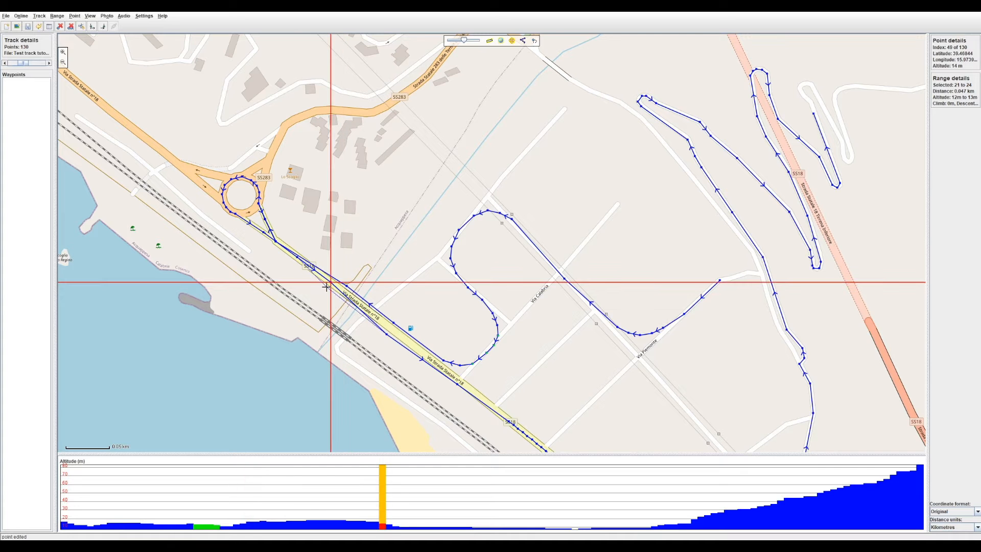
left_click(280, 243)
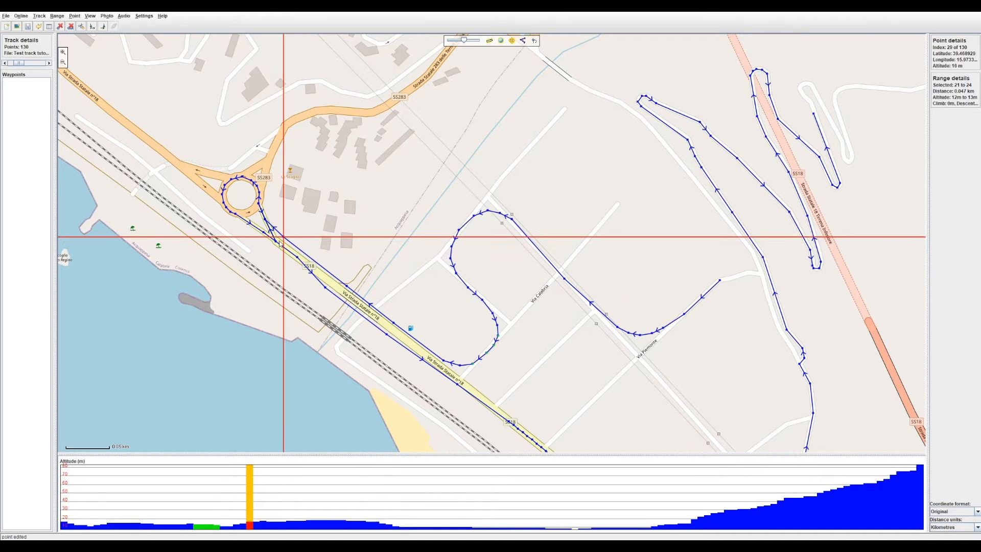
left_click(297, 257)
left_click(261, 236)
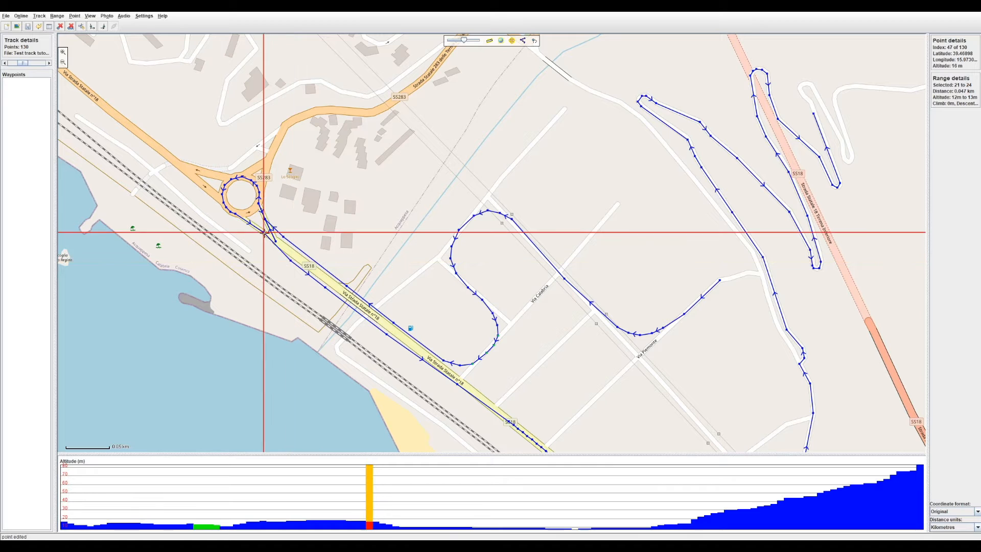
Move point 46 at the roundabout's southern exit outward and shift the entry points 31 to 35 to straighten the approach from SS18.
left_click(234, 216)
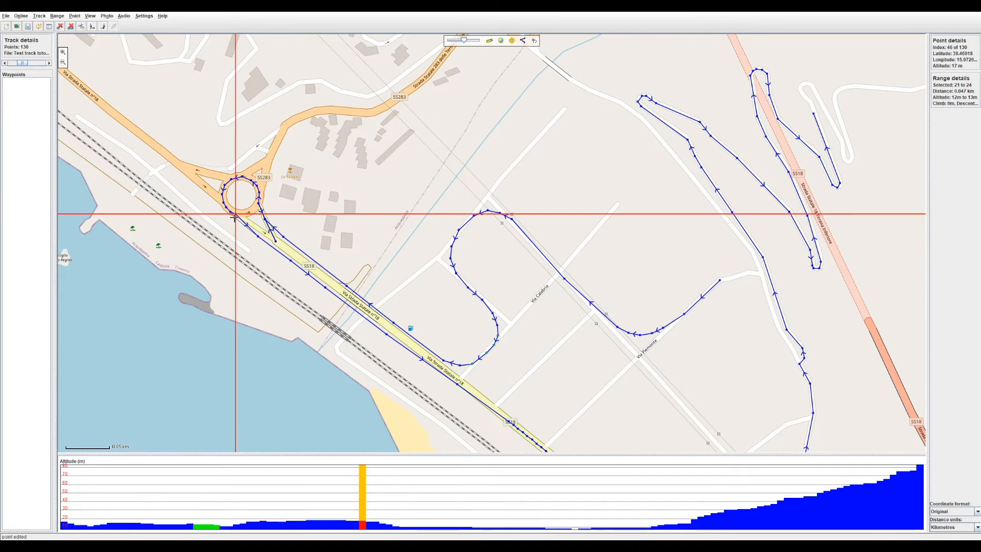
left_click_drag(234, 216, 278, 228)
left_click(259, 204)
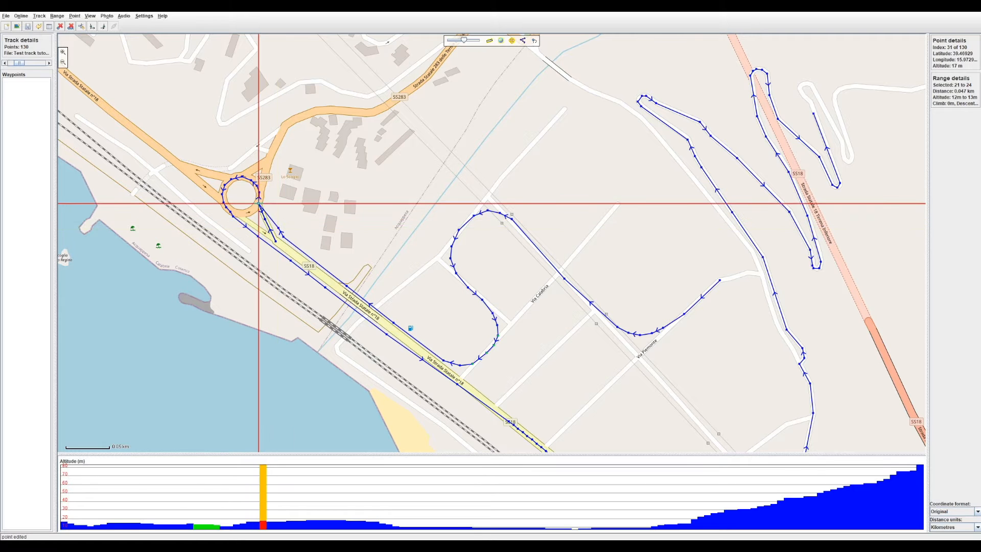
left_click(266, 218)
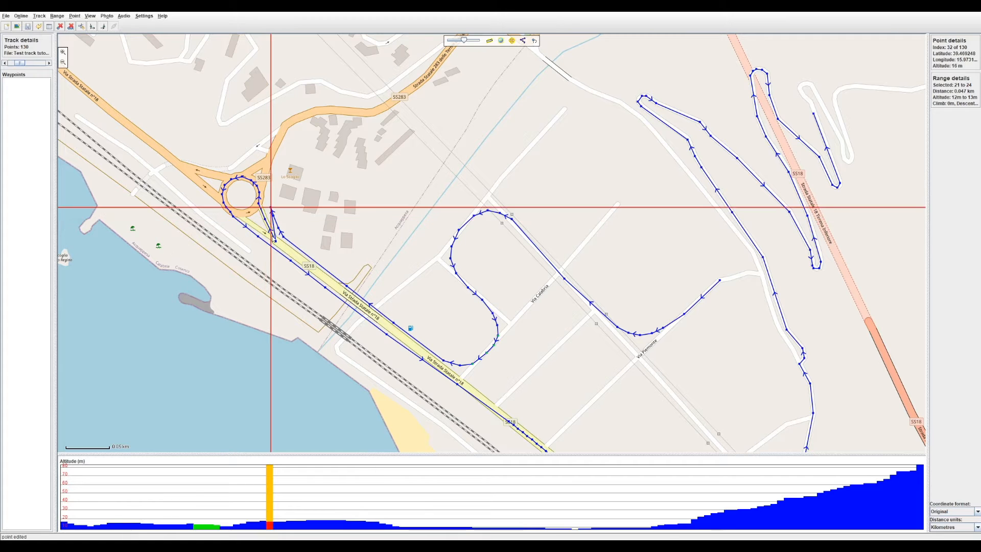
left_click(276, 242)
left_click_drag(276, 241, 262, 188)
Move points 36 to 39 outward along the roundabout's northeastern edge and add a new track point 40 at its northern edge.
left_click(260, 181)
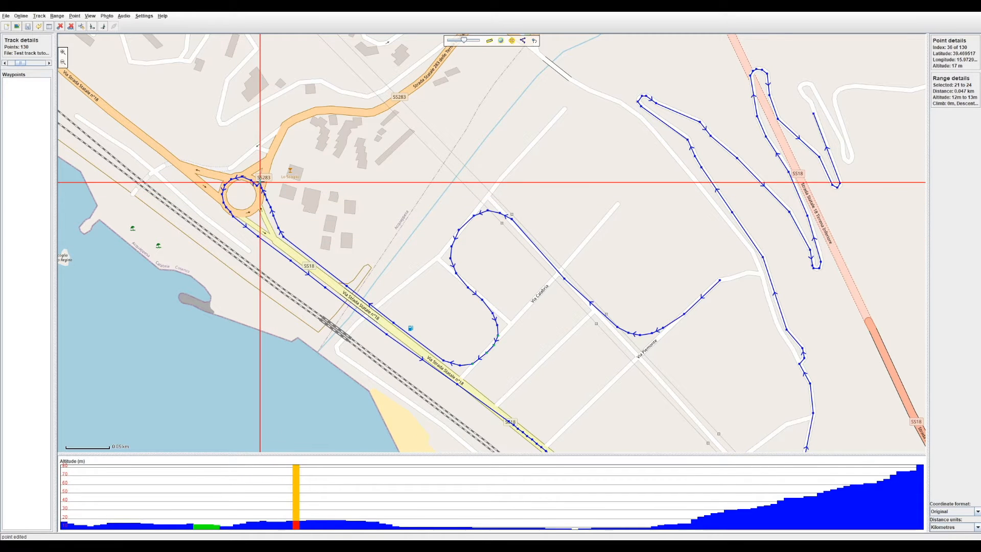
left_click(258, 178)
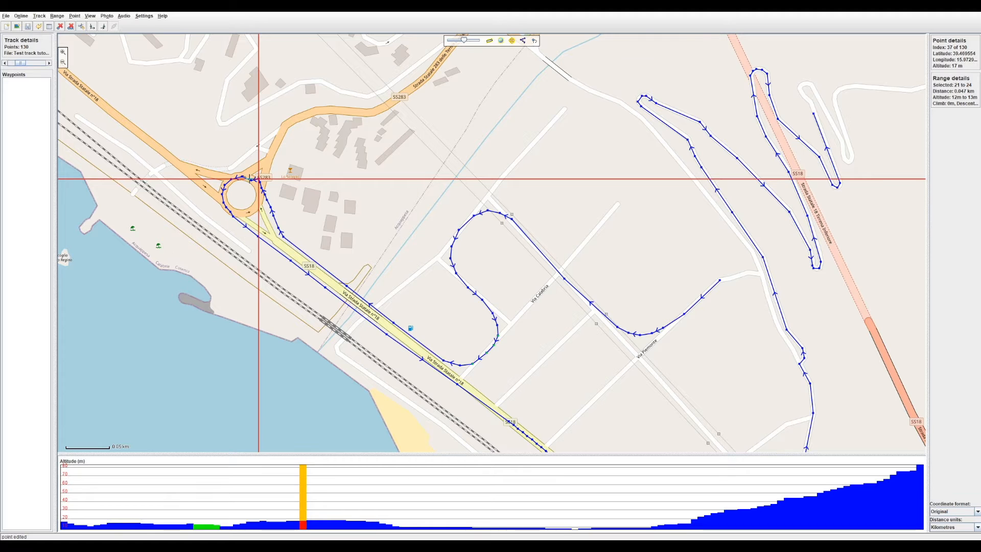
left_click(250, 179)
left_click(244, 170)
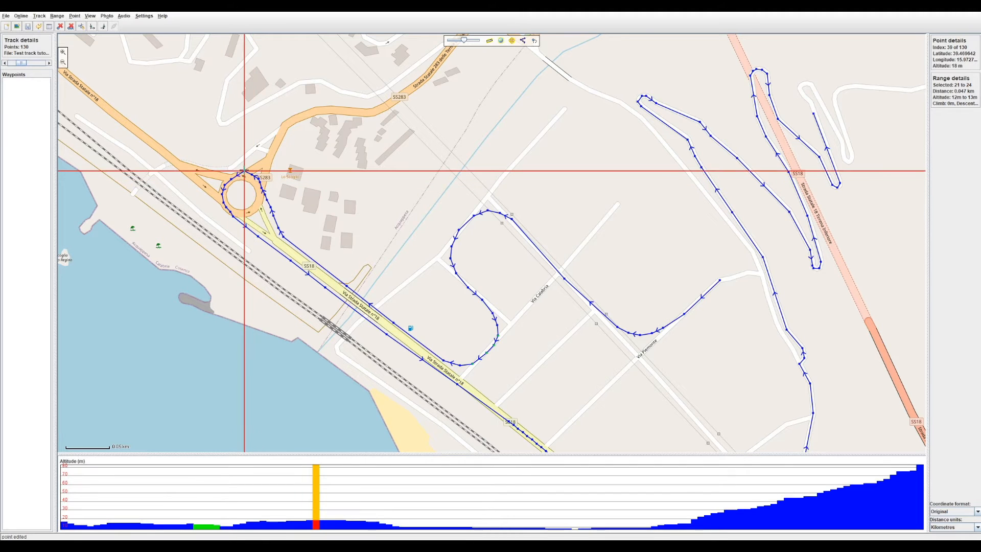
left_click(236, 169)
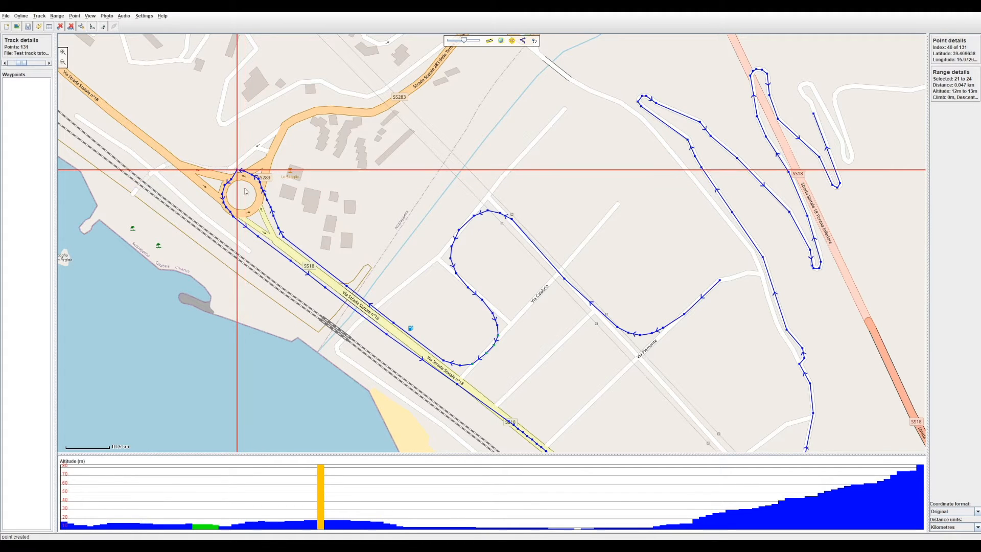
Move points 41 to 47 outward around the western side of the roundabout so the track follows its outer edge.
mouse_move(232, 180)
left_mouse_down()
mouse_move(228, 171)
mouse_move(221, 181)
left_mouse_up()
left_click(224, 185)
left_click_drag(222, 194, 220, 205)
left_click(227, 209)
left_click(229, 216)
left_click(234, 217)
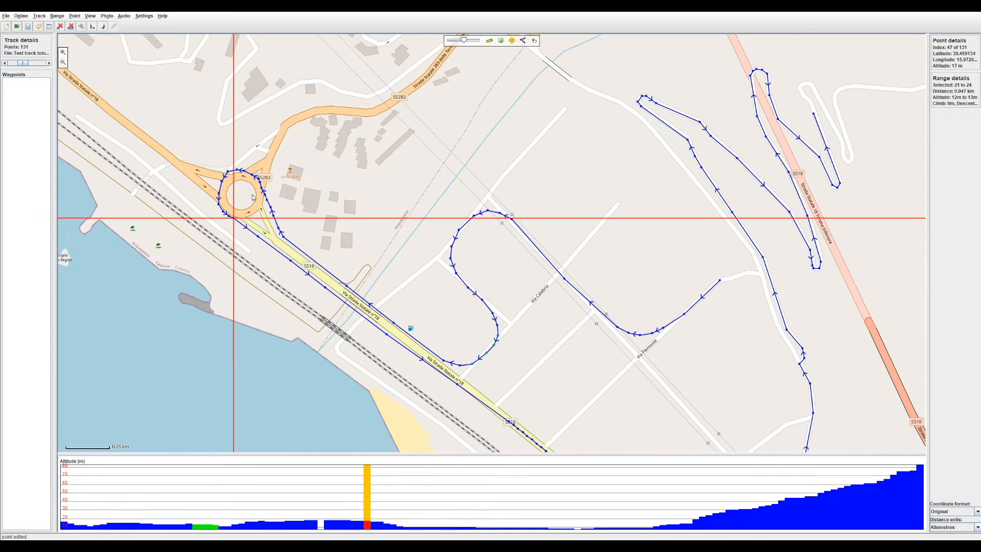
left_click_drag(220, 193, 222, 176)
left_click(227, 171)
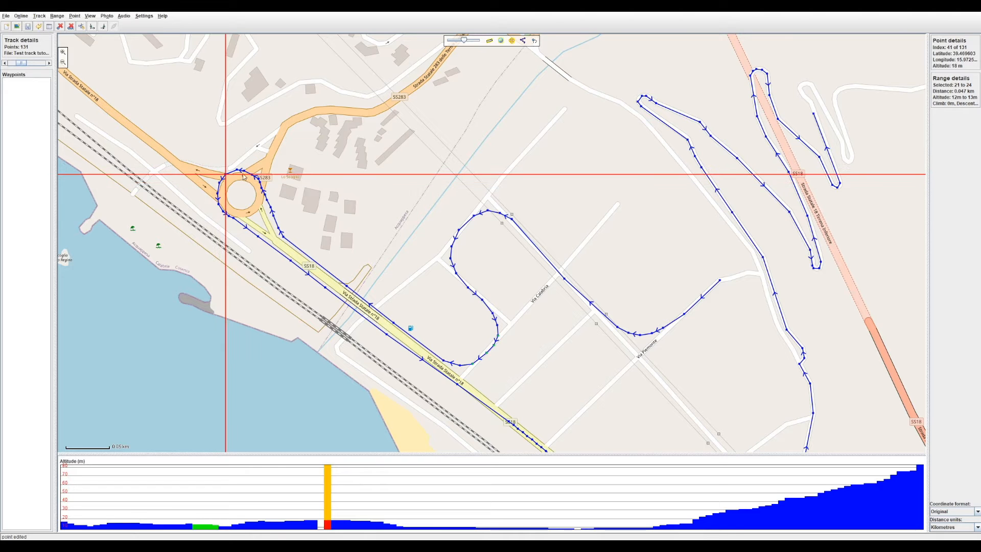
Adjust the points on the roundabout's northern and eastern sides and its SS18 entry, back to point 30, into a smooth curve.
left_click(234, 170)
mouse_move(252, 175)
left_mouse_down()
mouse_move(264, 188)
mouse_move(260, 177)
left_mouse_up()
left_click(258, 178)
left_click(266, 193)
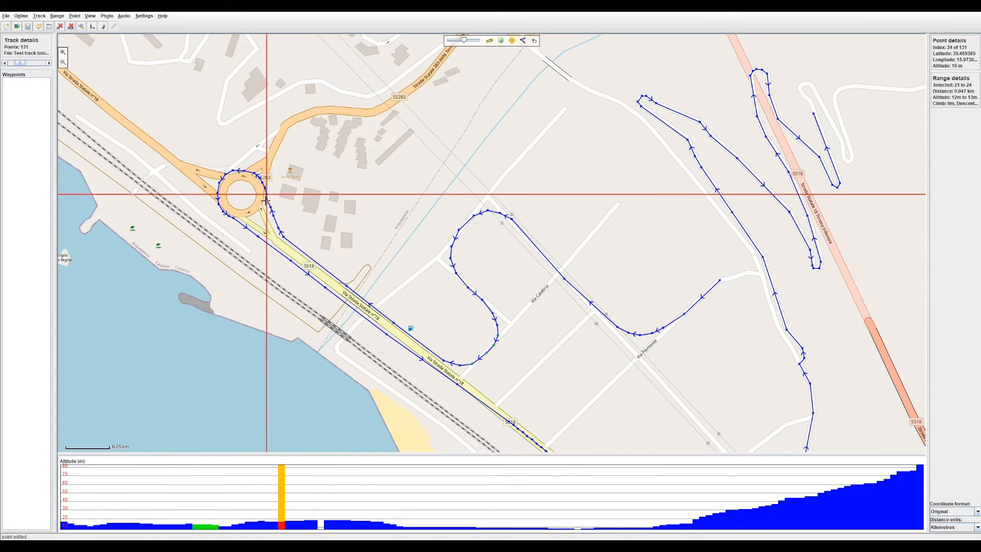
left_click(269, 208)
left_click(272, 213)
left_click(276, 227)
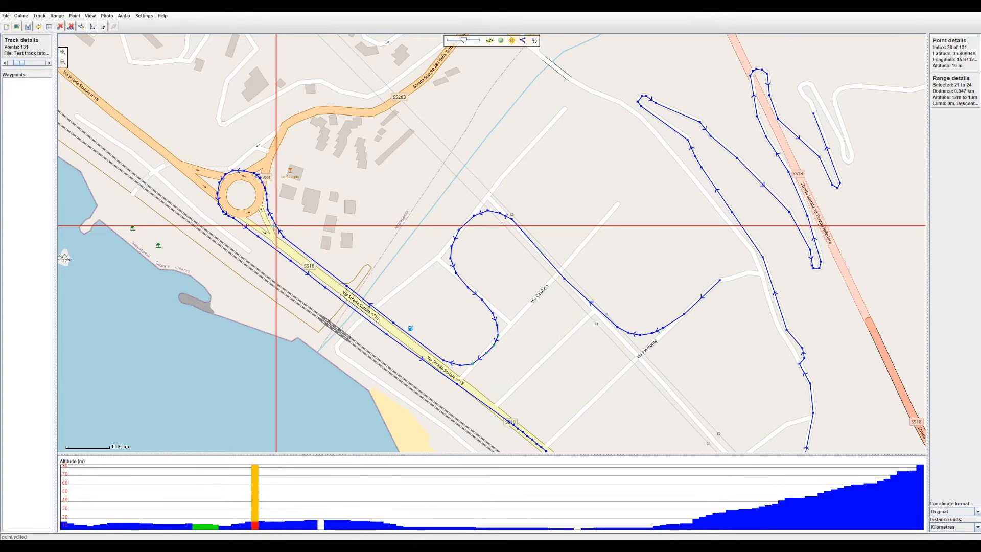
Fine-tune point 39 at the roundabout's northern edge and points 32 to 36 on its eastern side into a smoother curve.
left_click(297, 224)
left_click(234, 218)
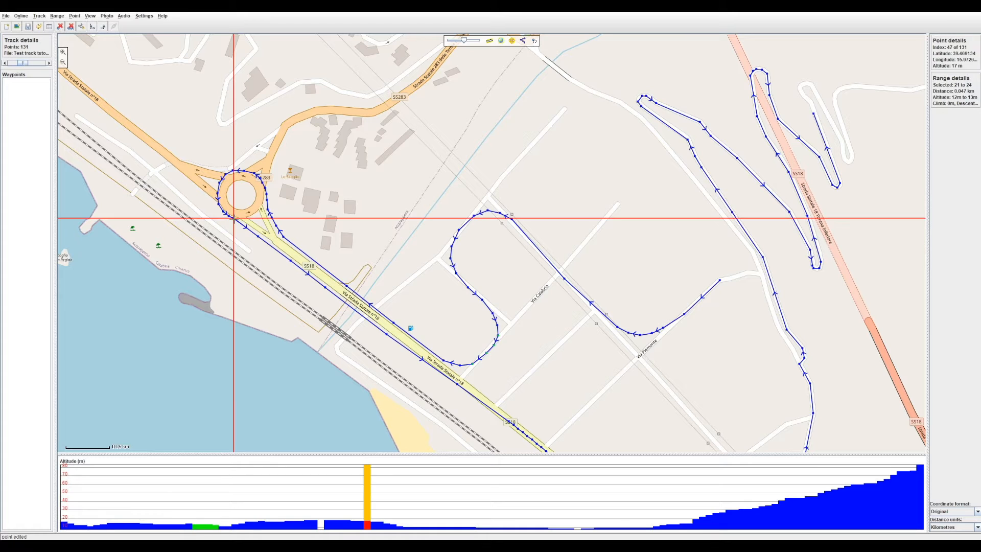
left_click(335, 224)
scroll(240, 173, "up", 2)
left_click_drag(264, 203, 304, 194)
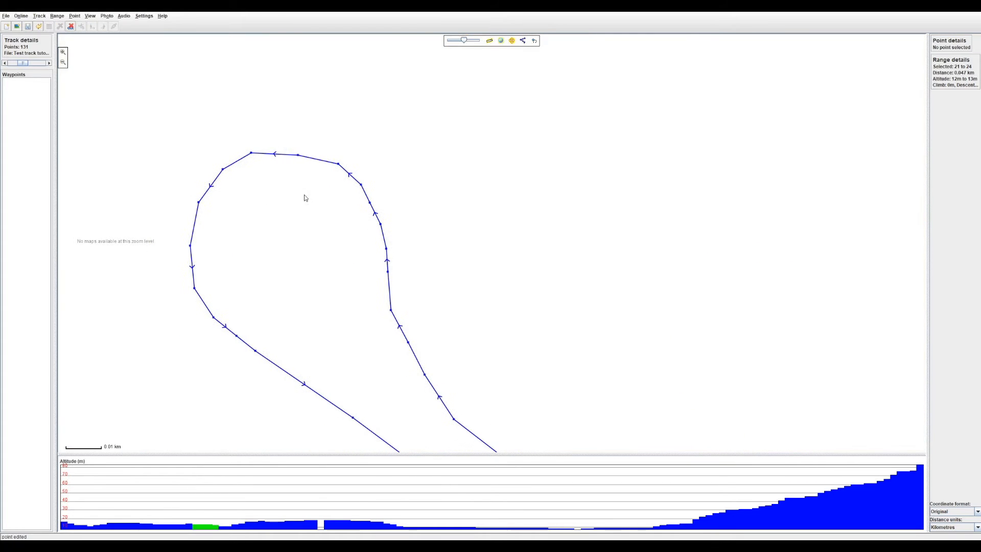
left_click_drag(297, 154, 298, 153)
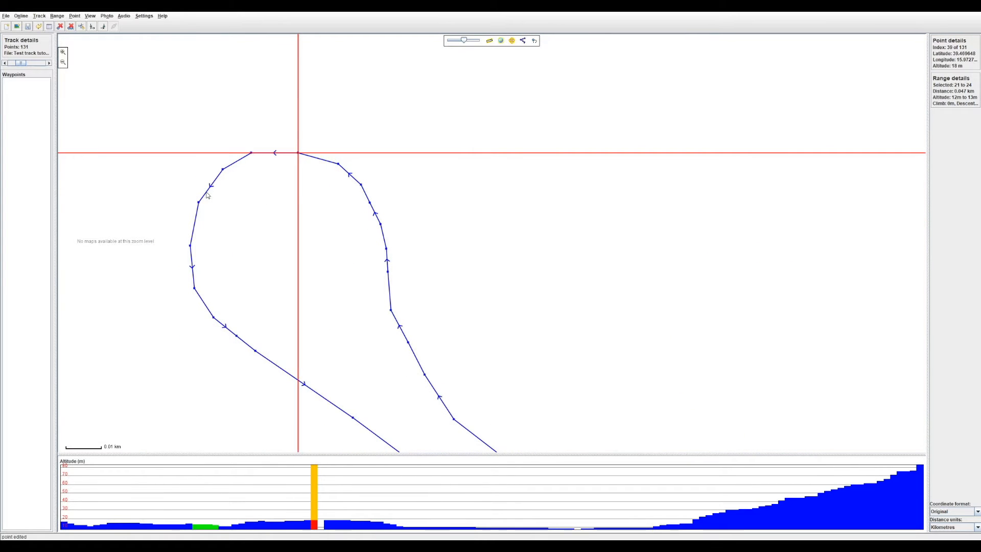
left_click_drag(388, 271, 393, 309)
left_click(385, 247)
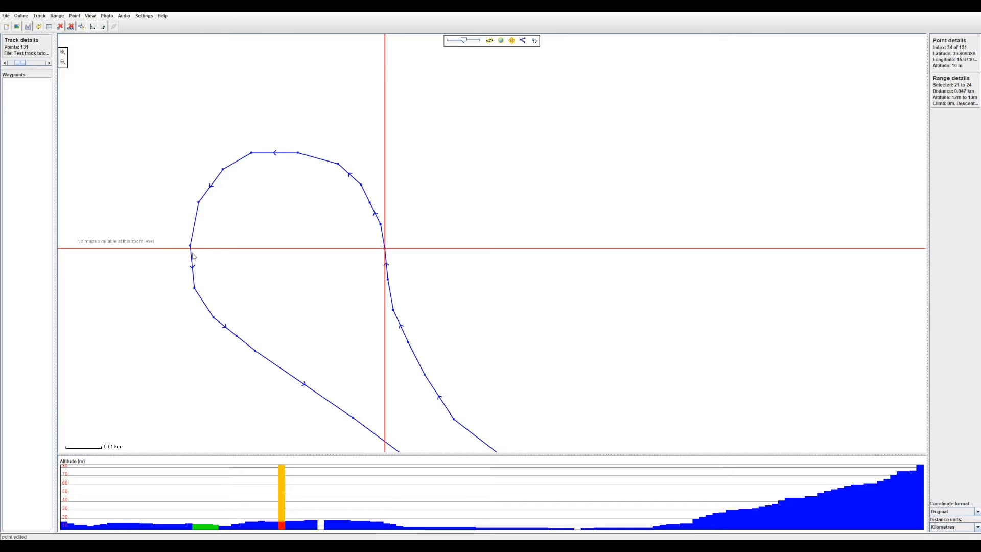
left_click_drag(369, 202, 371, 202)
Nudge points 29 and 31 on the SS18 entry to the roundabout to smooth the approach.
left_click_drag(483, 342, 402, 203)
left_click_drag(373, 280, 375, 280)
left_click(399, 271)
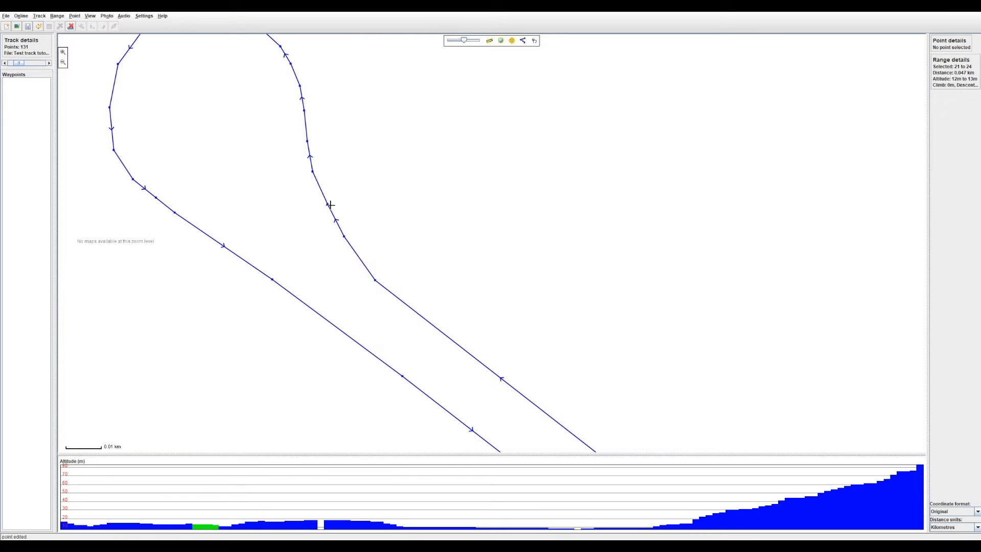
left_click_drag(326, 205, 325, 206)
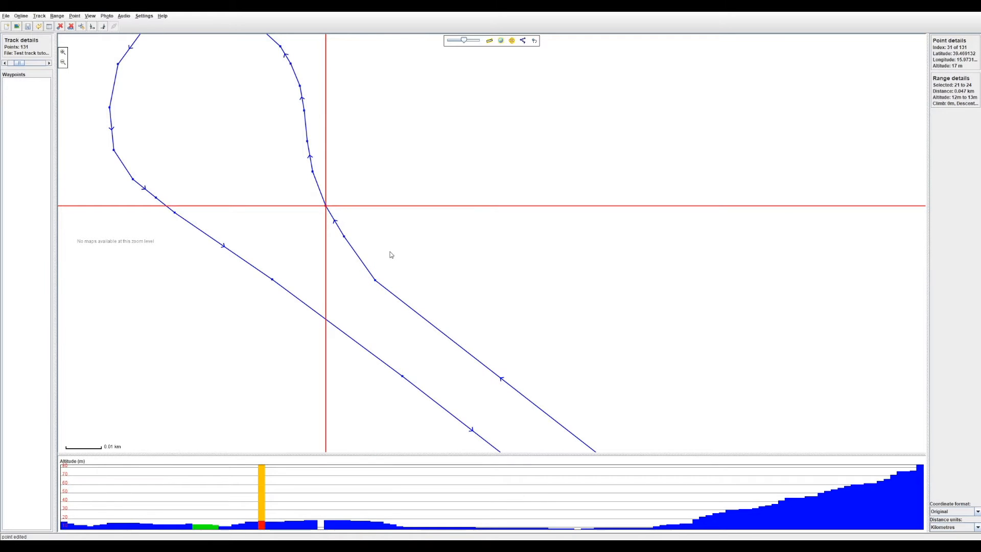
left_click(390, 251)
Delete the surplus closely spaced track points along the straight SS18 section southeast of the roundabout, starting with point 54.
scroll(390, 251, "down", 2)
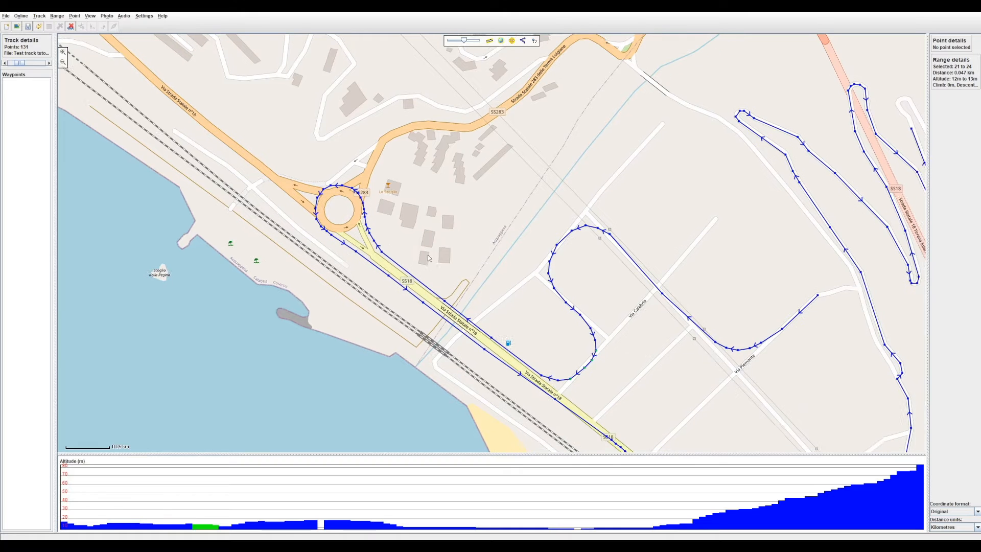
mouse_move(607, 440)
left_mouse_down()
mouse_move(507, 338)
mouse_move(329, 199)
left_mouse_up()
left_click(329, 198)
left_click_drag(364, 253, 332, 215)
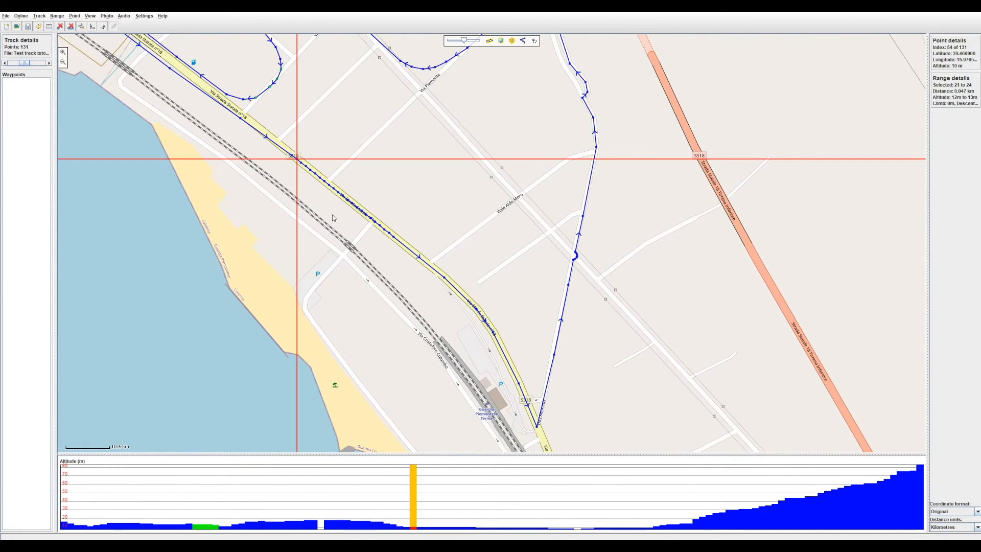
scroll(389, 249, "up", 1)
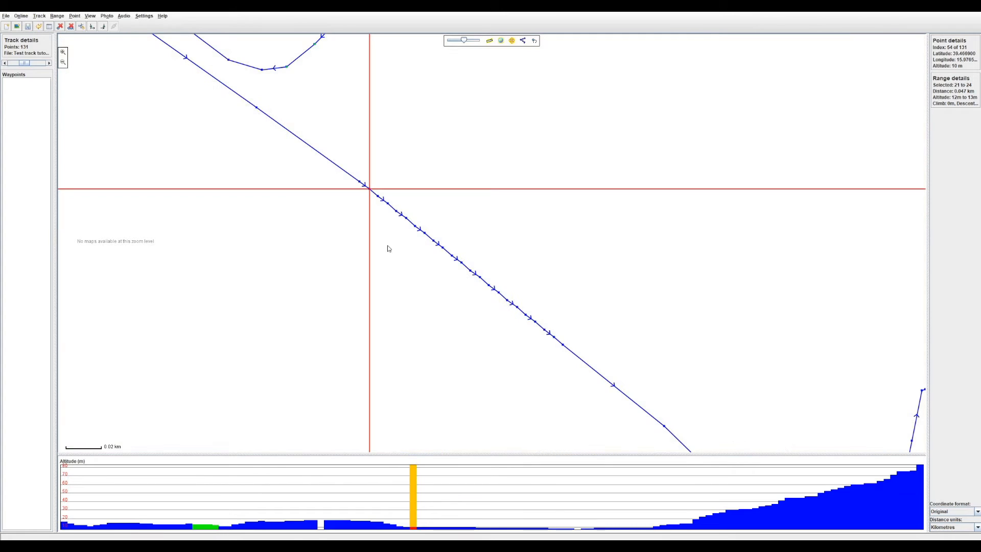
left_click(60, 26)
left_click(60, 26)
left_click(61, 26)
left_click(61, 26)
left_click(61, 26)
left_click(62, 27)
left_click(432, 239)
left_click(60, 26)
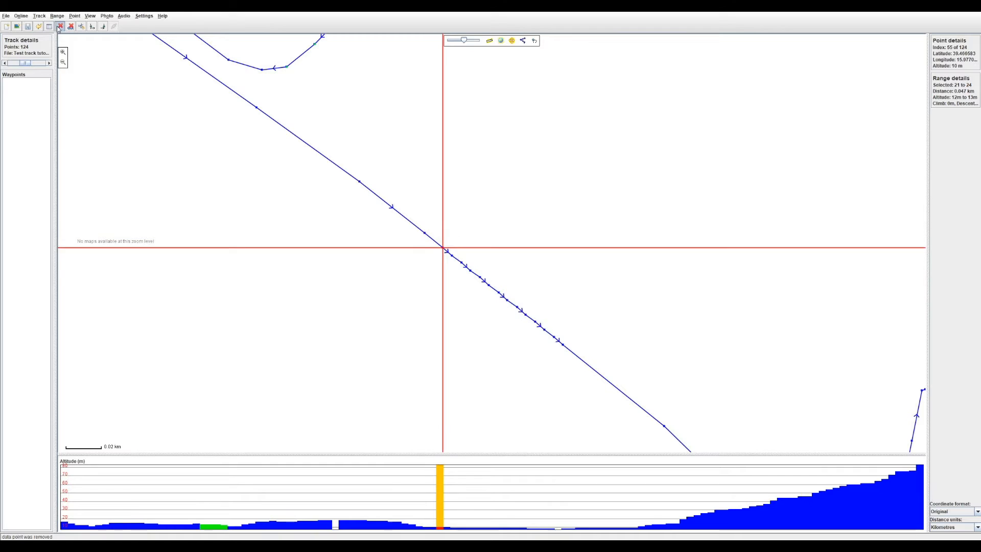
left_click(59, 26)
left_click(60, 27)
left_click(59, 27)
left_click(60, 26)
left_click(60, 27)
left_click(498, 290)
left_click(60, 27)
left_click(61, 27)
left_click(60, 27)
left_click(60, 27)
left_click(60, 27)
left_click(60, 27)
left_click(60, 27)
Nudge the point at the northern end of the thinned SS18 section and the one where the road starts bending near the station.
left_click(337, 243)
left_click(359, 181)
left_click_drag(359, 181, 359, 182)
scroll(376, 229, "down", 1)
left_click_drag(609, 423, 340, 201)
left_click(387, 272)
left_click_drag(312, 166, 310, 167)
left_click_drag(421, 242, 421, 243)
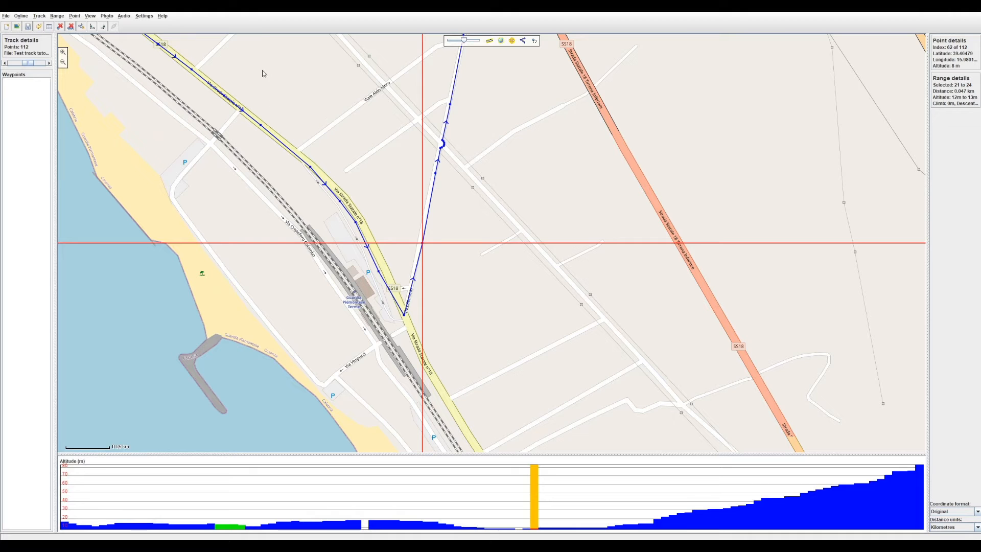
Set the range from point 60 to point 62 around the sharp turn off SS18 and interpolate four additional points.
left_click(378, 271)
left_click(92, 28)
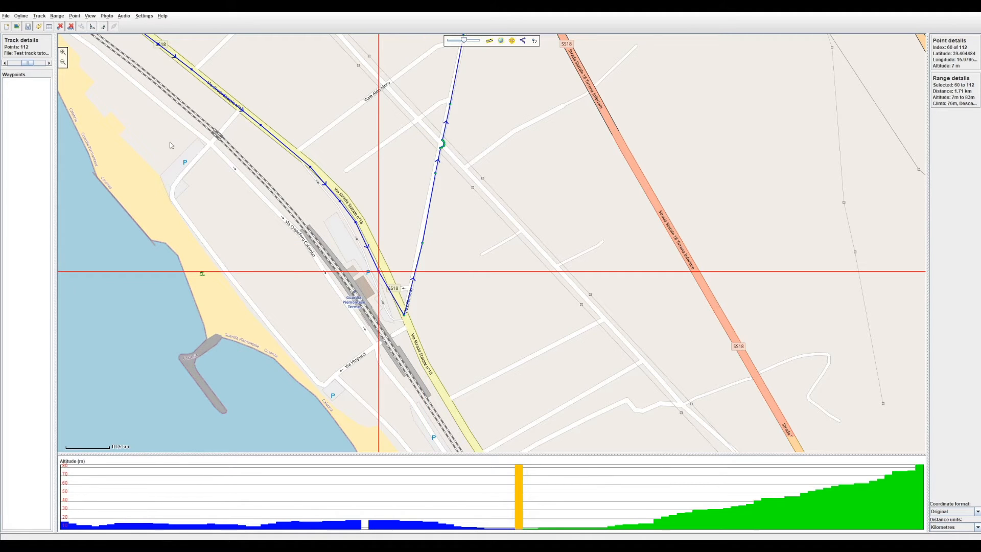
left_click(420, 243)
left_click(103, 27)
left_click(57, 15)
left_click(122, 142)
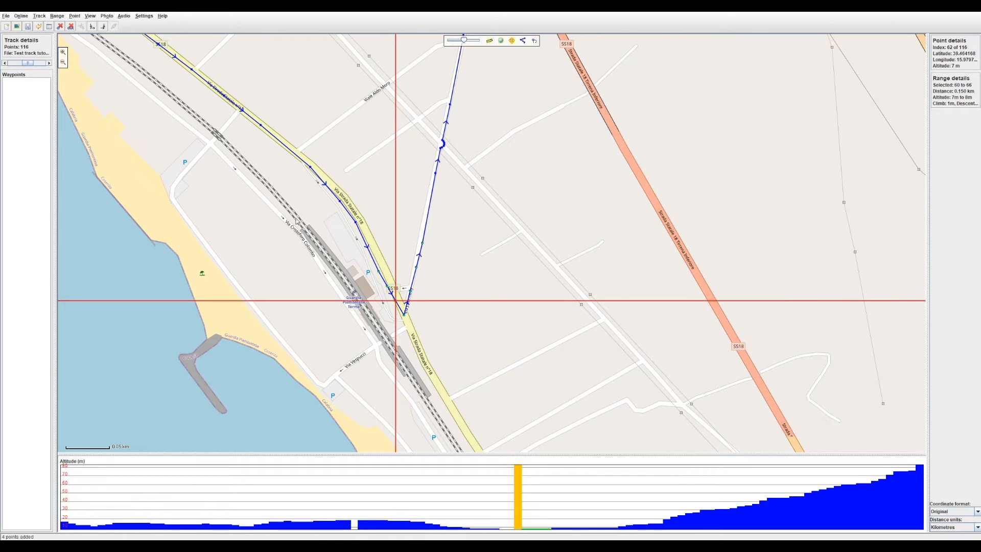
Move points 60 to 65 inward to form a rounded turn from SS18 onto Via J. Kennedy.
left_click(377, 266)
mouse_move(375, 262)
left_mouse_down()
mouse_move(387, 284)
mouse_move(410, 279)
mouse_move(397, 295)
mouse_move(398, 281)
left_mouse_up()
left_click(417, 267)
mouse_move(403, 315)
left_mouse_down()
mouse_move(406, 282)
mouse_move(384, 274)
mouse_move(393, 281)
left_mouse_up()
left_click(446, 283)
left_click(405, 283)
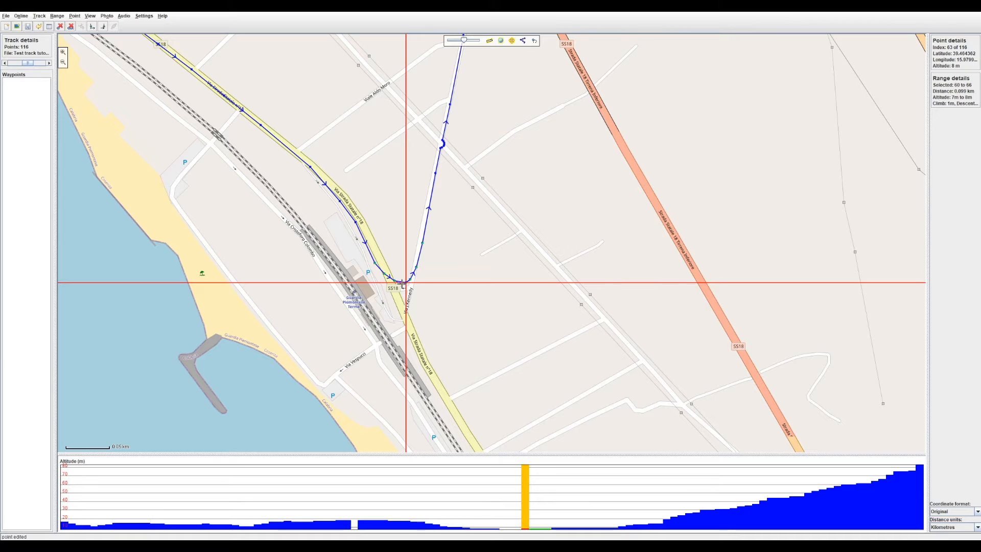
left_click(410, 280)
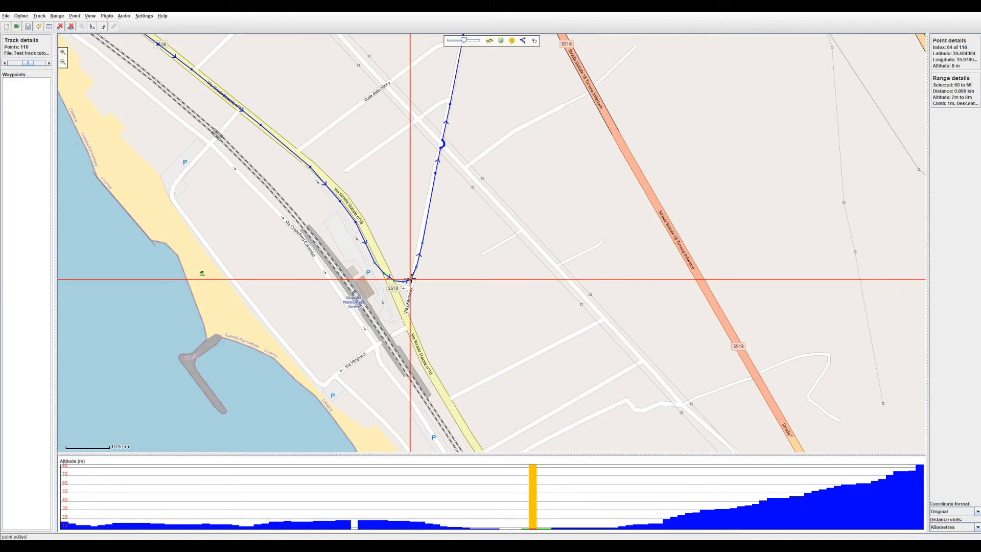
left_click(437, 287)
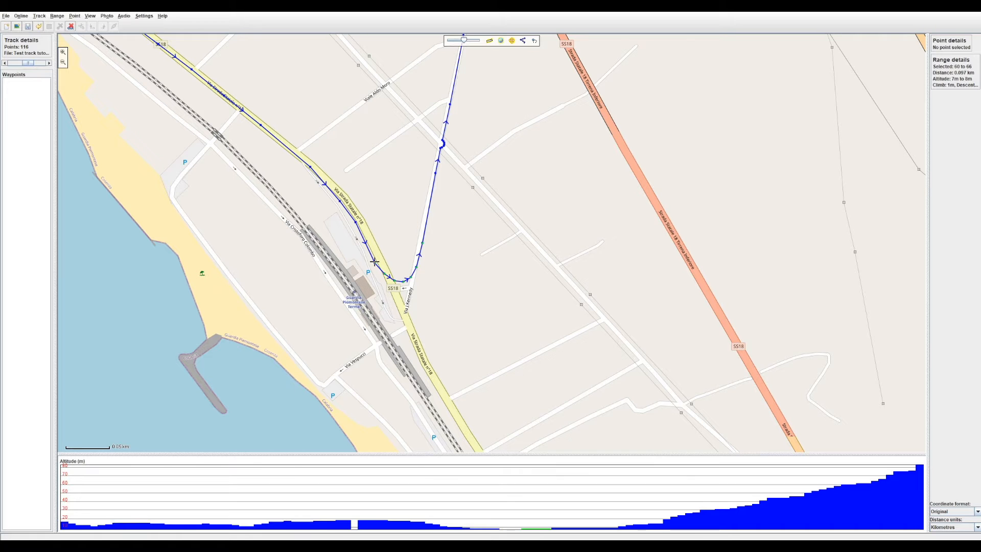
left_click(374, 261)
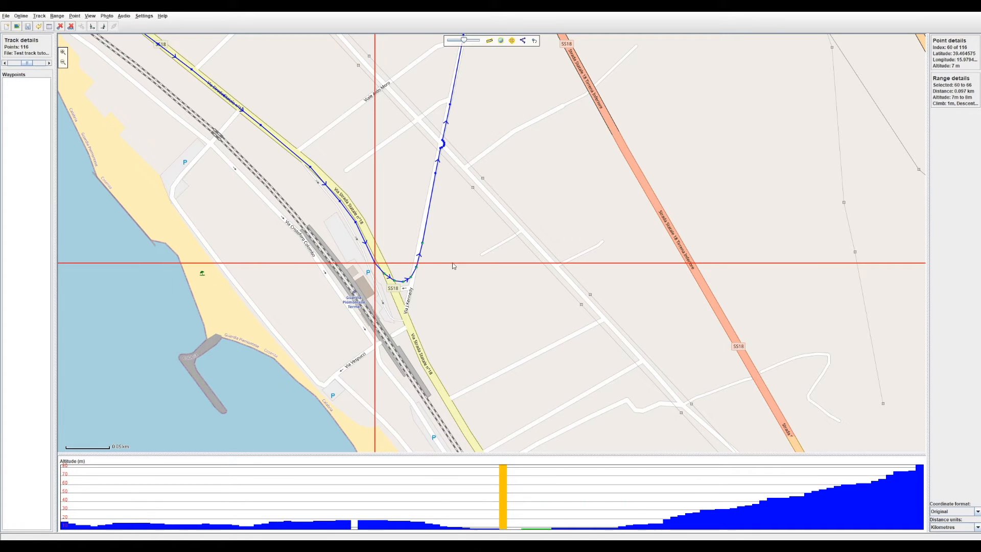
Delete the six clustered points, starting with point 69, that form a small bulge on the northbound street.
scroll(475, 215, "up", 2)
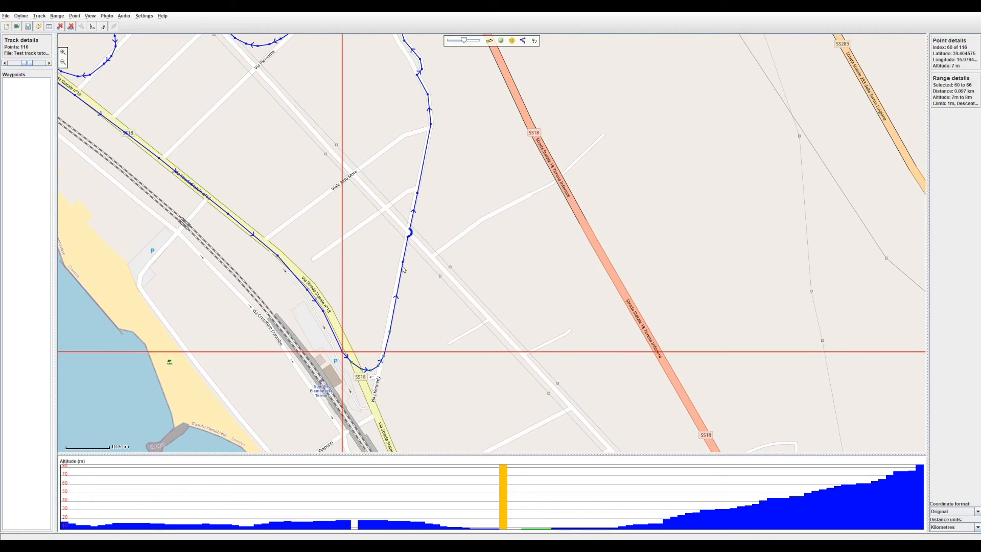
left_click(416, 192)
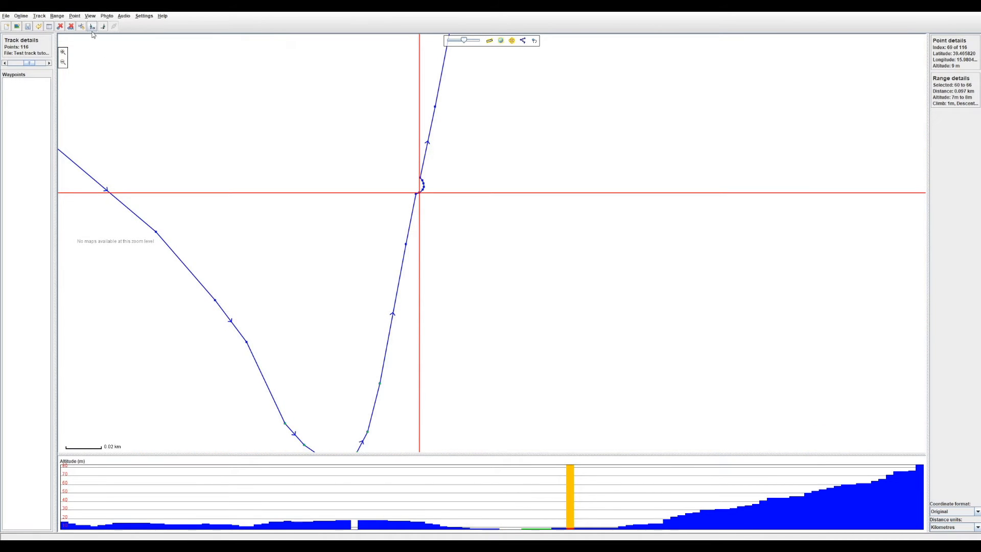
left_click(60, 26)
left_click(59, 26)
left_click(59, 26)
left_click(60, 26)
left_click(60, 26)
left_click(60, 27)
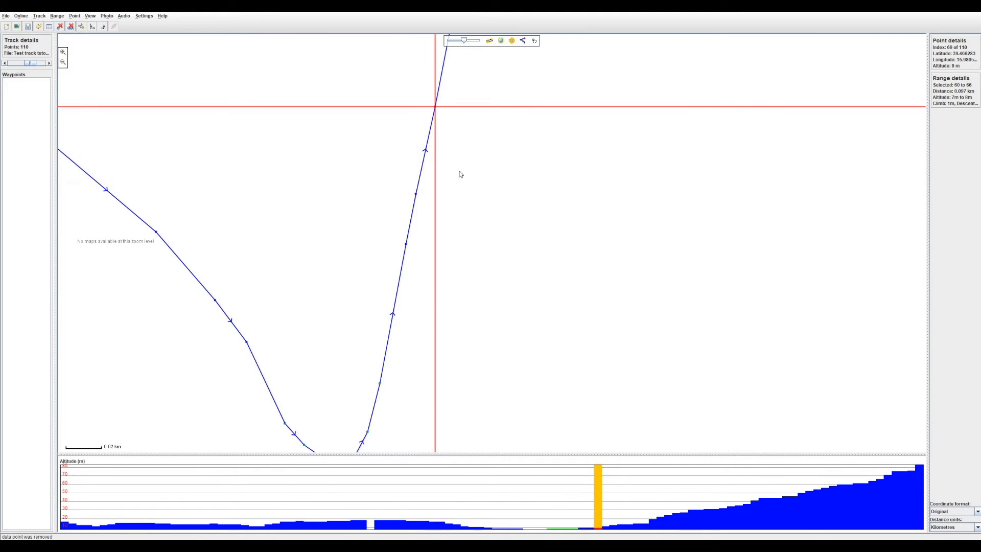
left_click(458, 165)
Remove the kink north of Viale Aldo Moro by deleting two track points and moving the points up to 74 into a smooth curve.
left_click_drag(485, 97, 481, 261)
left_click_drag(478, 102, 454, 248)
scroll(457, 182, "down", 1)
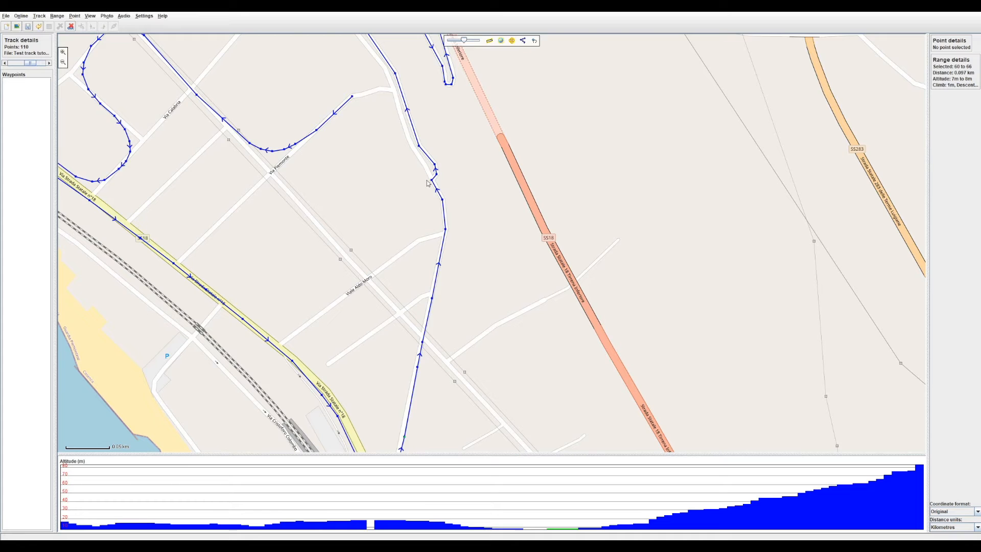
left_click(432, 180)
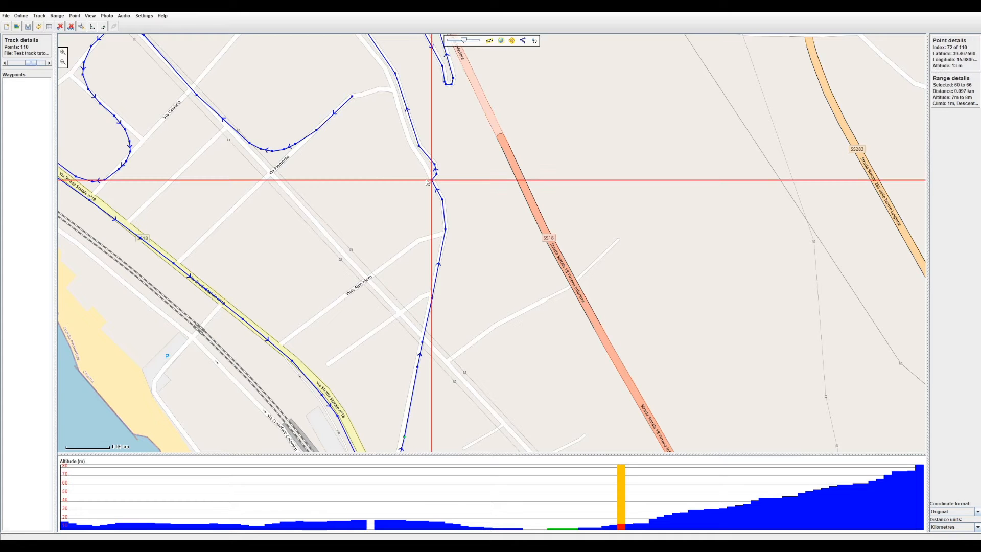
left_click(60, 26)
left_click_drag(434, 165, 422, 143)
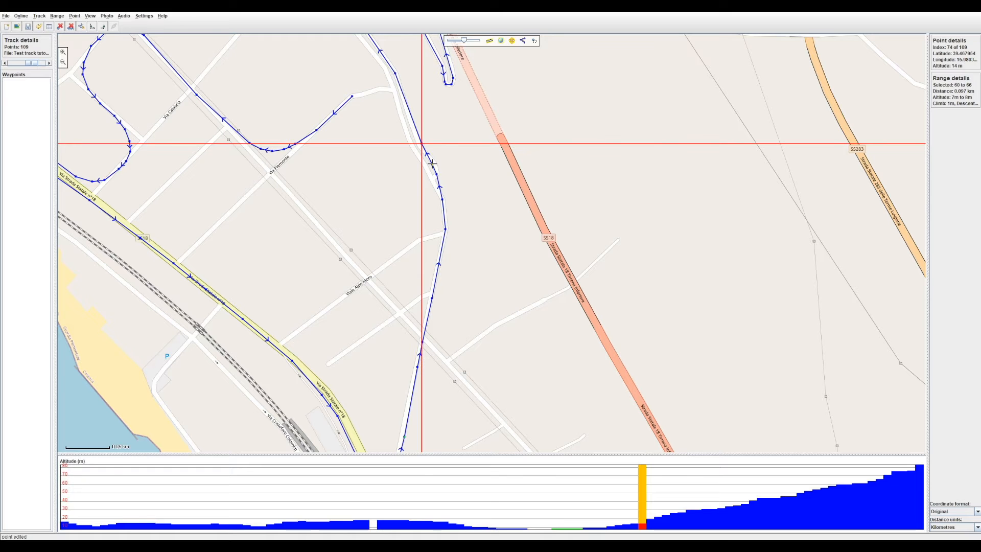
left_click(436, 174)
left_click(61, 27)
Move point 78 and points 80 to 83 outward to widen the track around the northwestern hairpin.
left_click_drag(473, 148, 485, 226)
left_click_drag(502, 126, 639, 312)
left_click_drag(449, 233, 447, 237)
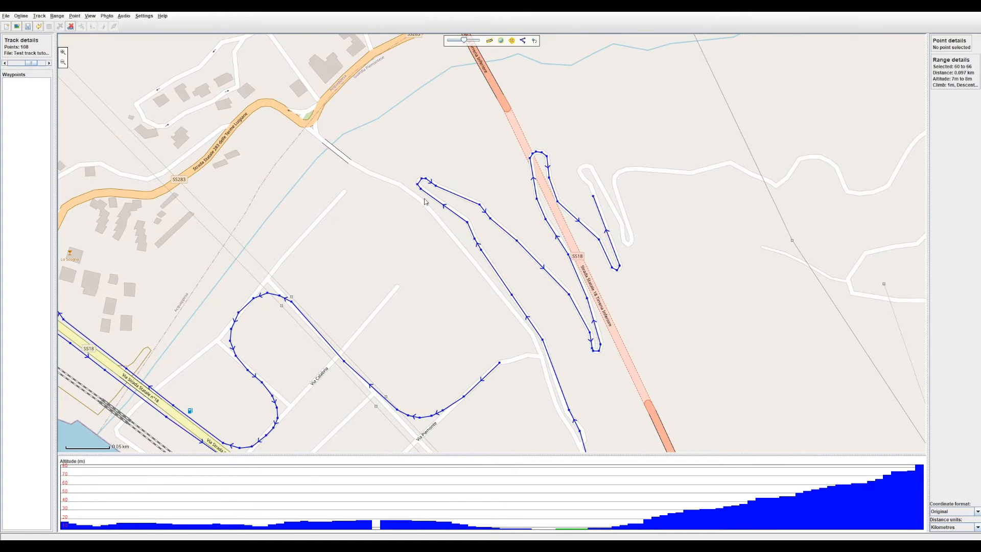
left_click_drag(467, 222, 464, 223)
left_click_drag(420, 189, 427, 174)
left_click(422, 178)
mouse_move(436, 186)
left_mouse_down()
mouse_move(413, 181)
mouse_move(430, 171)
left_mouse_up()
left_click(415, 182)
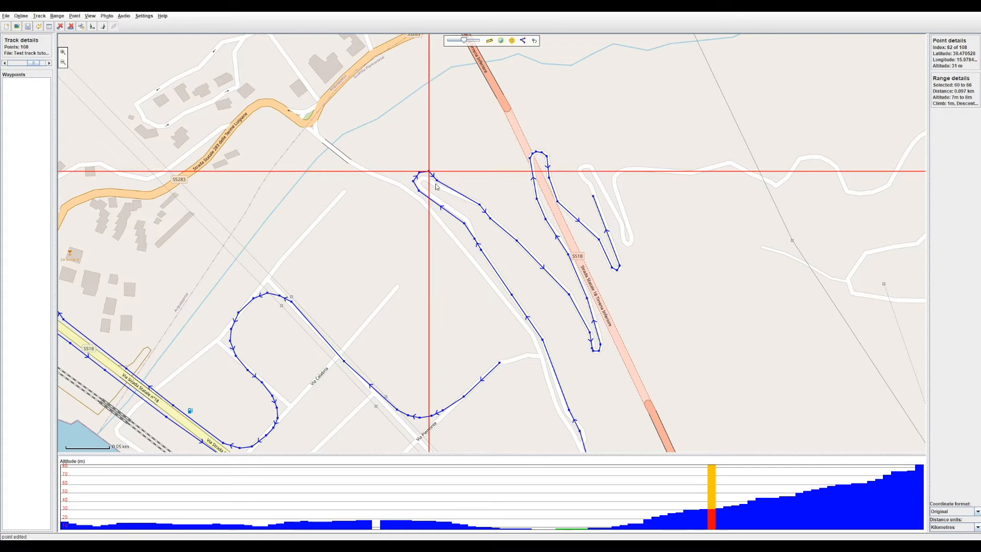
left_click(438, 179)
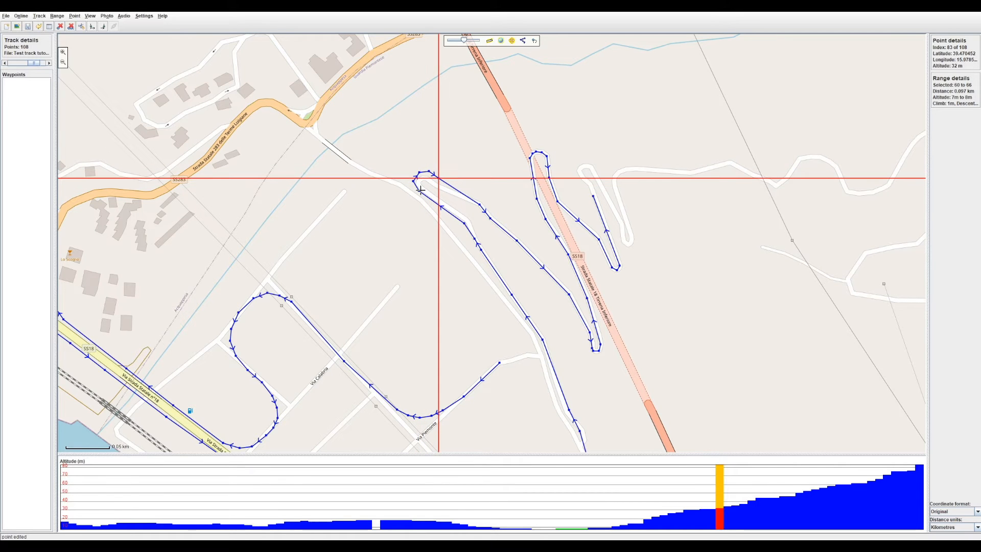
Set the range from point 79 to point 83 around the northwestern hairpin and interpolate four additional points.
left_click(419, 190)
left_click(92, 26)
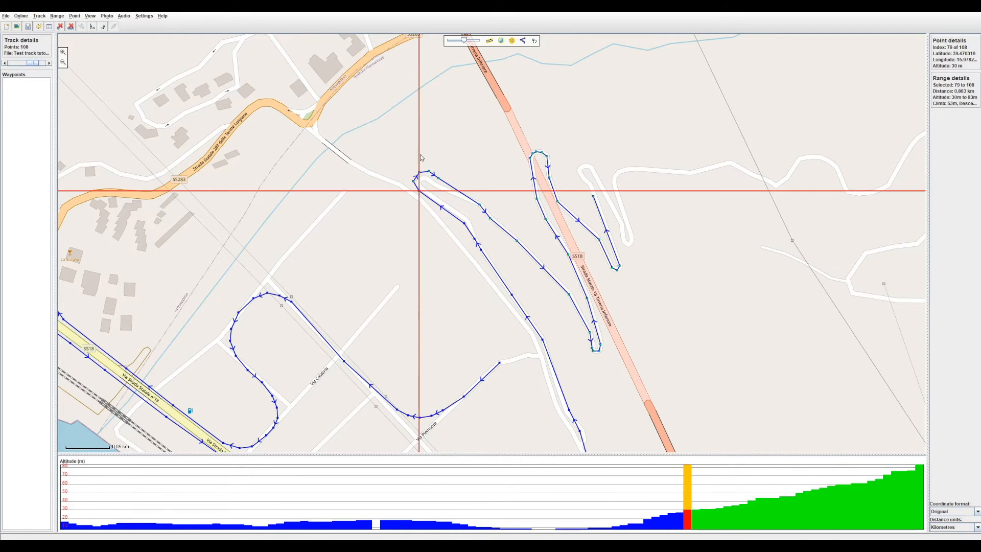
left_click(438, 178)
left_click(103, 27)
left_click(56, 16)
left_click(80, 126)
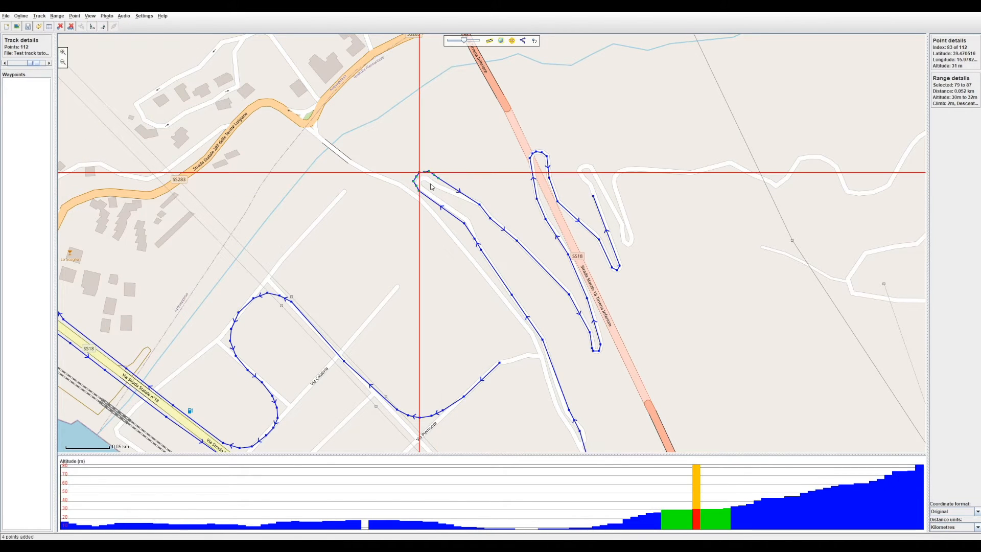
Adjust points 80 to 86 around the northwestern hairpin into an evenly rounded curve.
scroll(414, 139, "up", 2)
left_click_drag(413, 138, 380, 197)
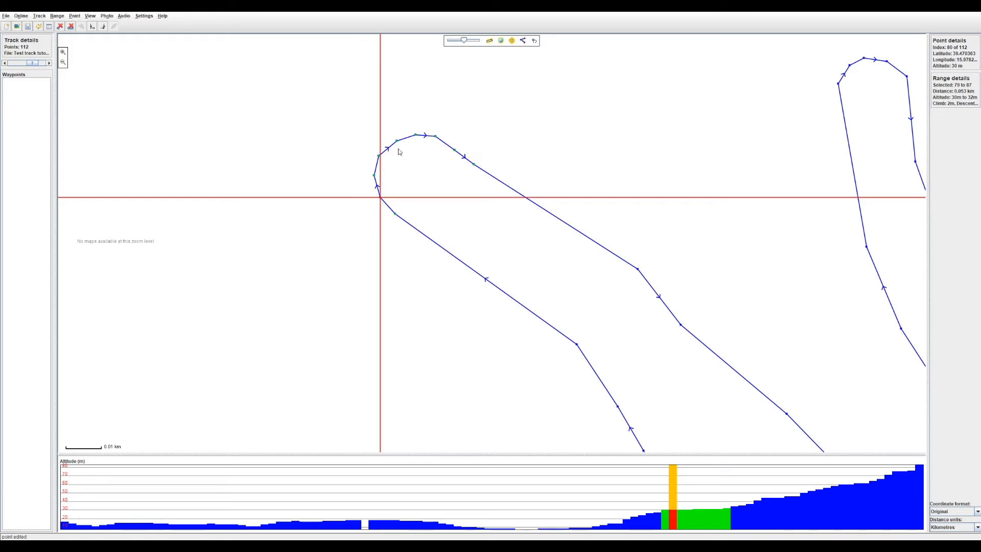
key("ctrl+Right")
key("ctrl+Right")
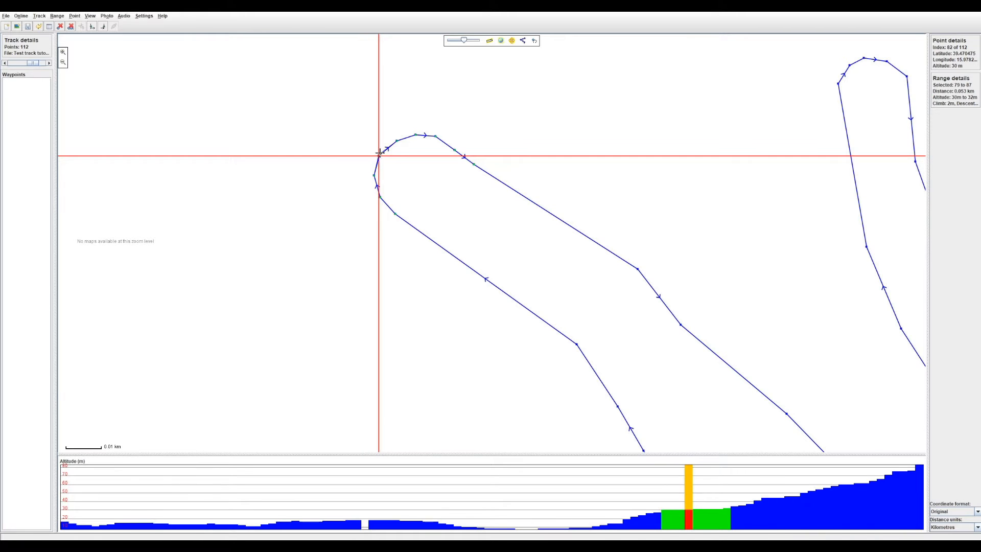
left_click(396, 140)
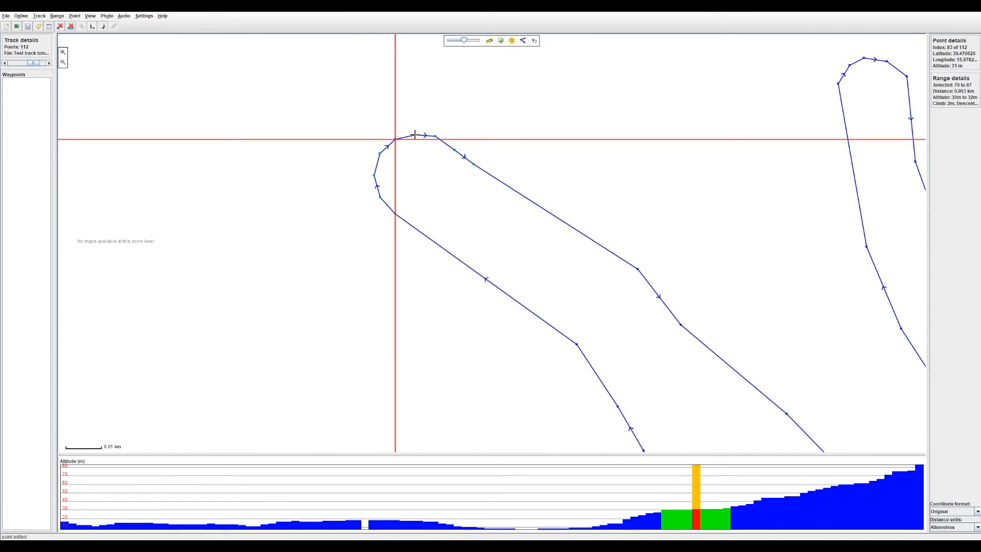
key("ctrl+Right")
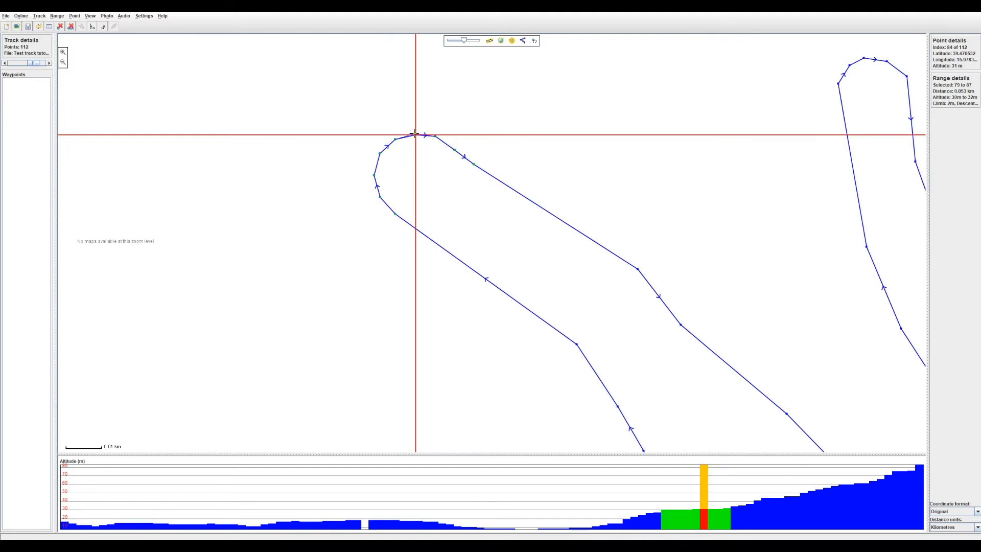
left_click_drag(454, 150, 455, 148)
Move points 93 to 95 outward around the hairpin beside SS18 to round its southern end.
scroll(438, 177, "down", 3)
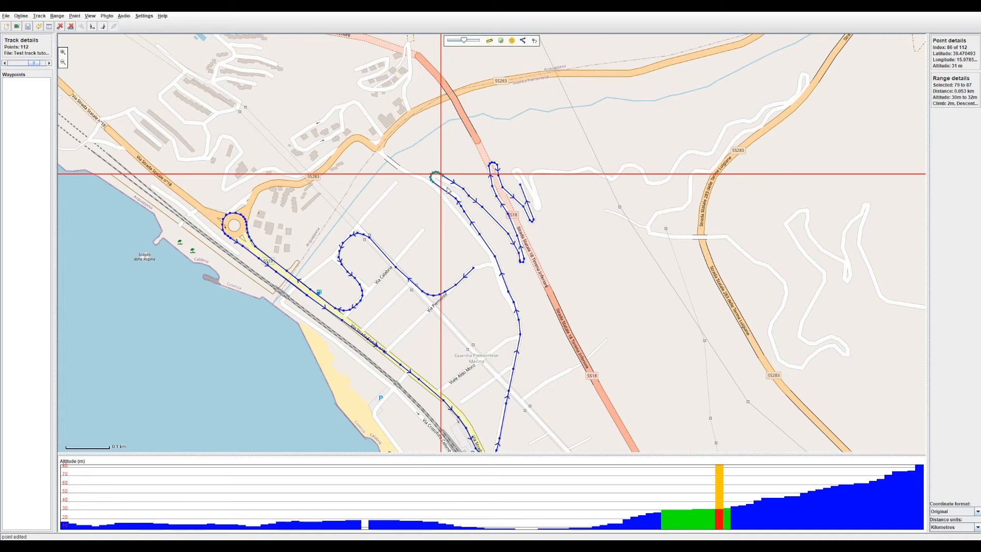
scroll(448, 188, "up", 1)
mouse_move(564, 280)
left_mouse_down()
mouse_move(406, 169)
mouse_move(432, 207)
mouse_move(427, 225)
mouse_move(444, 230)
mouse_move(447, 216)
left_mouse_up()
left_click(434, 229)
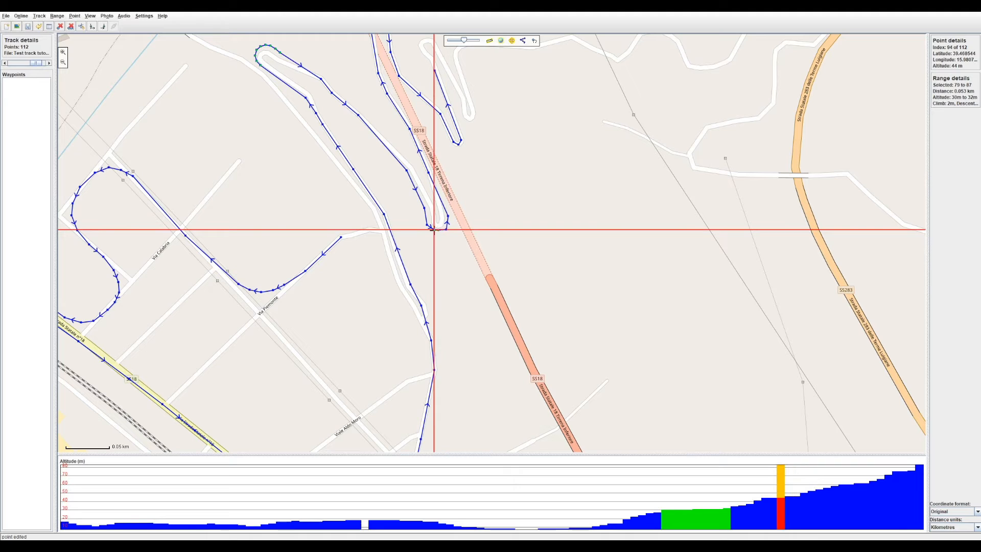
left_click_drag(437, 232, 437, 230)
left_click_drag(444, 230, 436, 232)
left_click(444, 232)
left_click(427, 225)
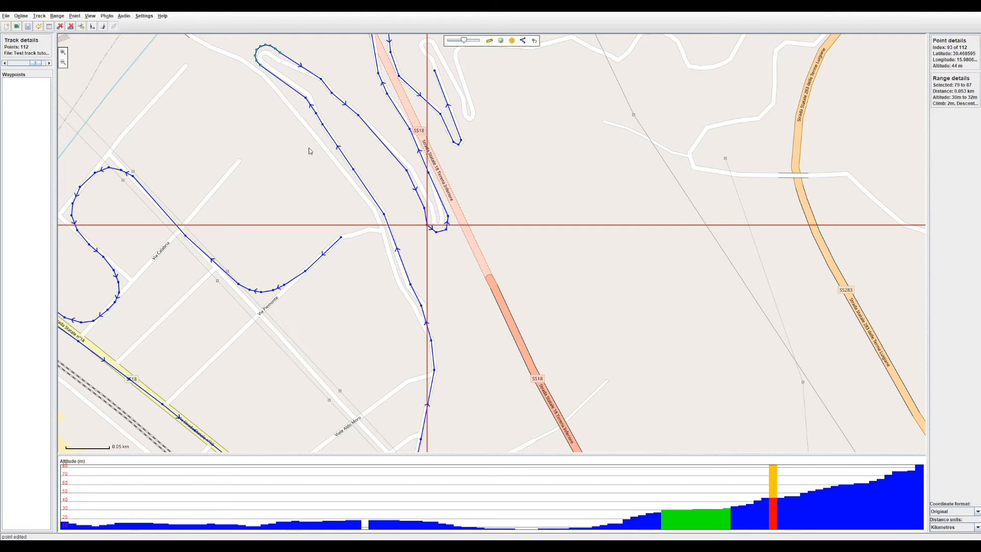
Set the range from point 93 to point 96 around the southern hairpin beside SS18 and interpolate three additional points.
left_click(447, 217)
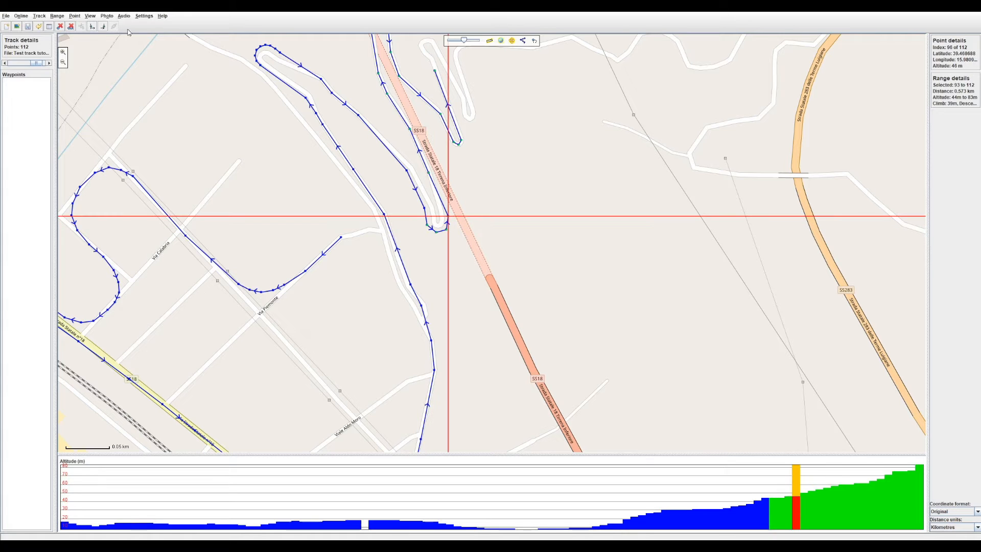
left_click(103, 26)
left_click(39, 15)
left_click(113, 132)
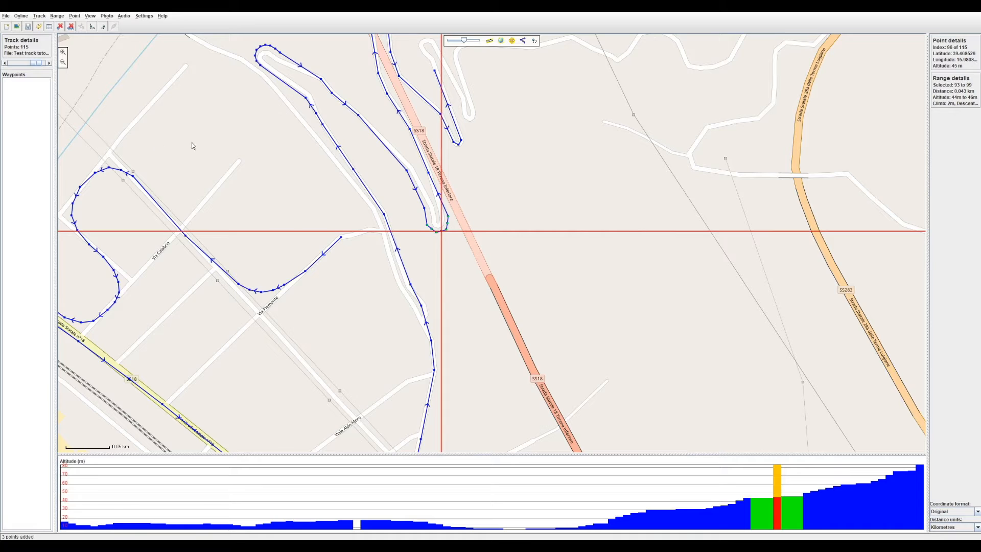
Adjust the points between 94 and 98 around the southern hairpin beside SS18 into a rounded curve.
scroll(430, 219, "up", 2)
left_click_drag(444, 260, 485, 273)
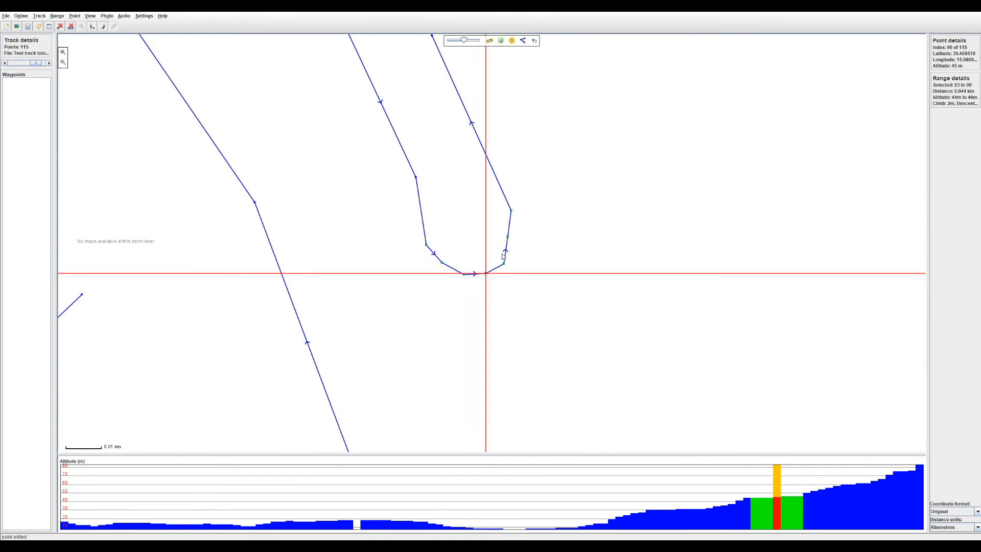
left_click_drag(507, 237, 514, 237)
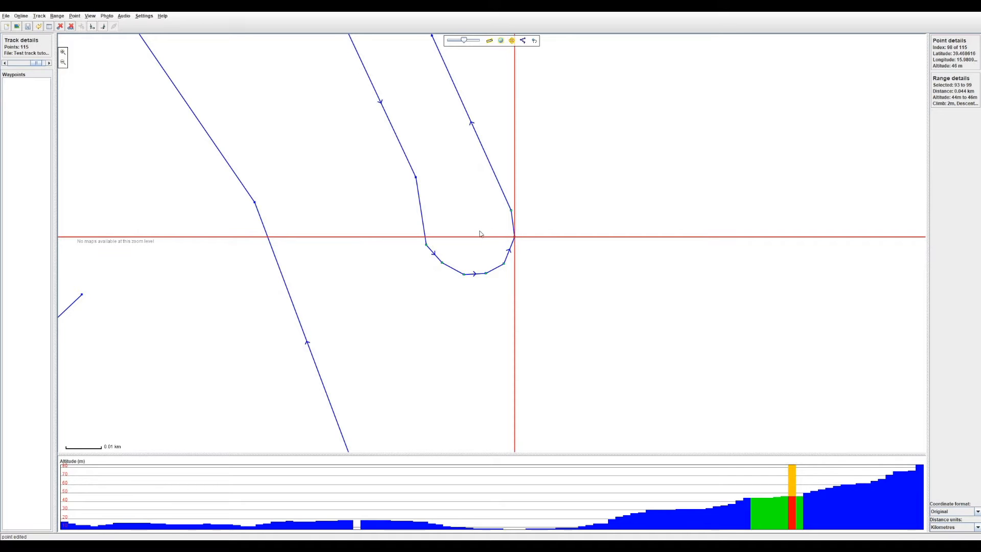
Move points 105 to 107 slightly outward along the crown of the northern hairpin beside SS18.
scroll(479, 231, "down", 2)
left_click(507, 213)
left_click_drag(497, 176, 543, 313)
scroll(492, 166, "up", 2)
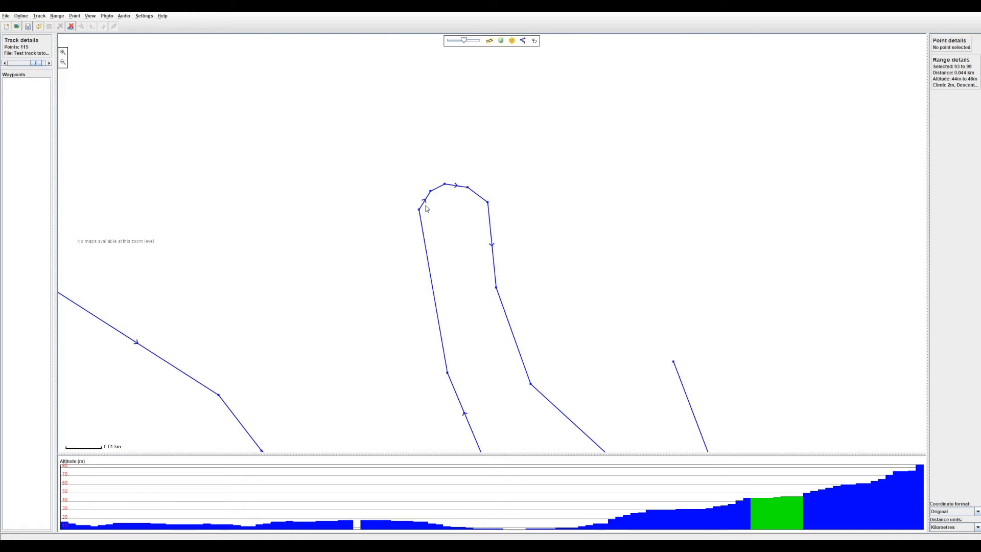
left_click_drag(429, 191, 447, 181)
left_click_drag(468, 187, 469, 185)
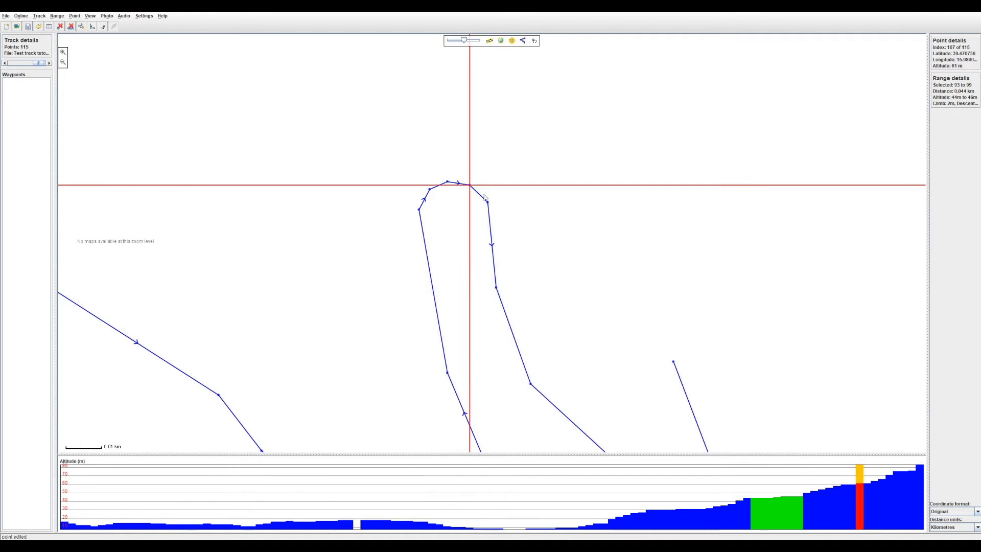
scroll(487, 200, "down", 2)
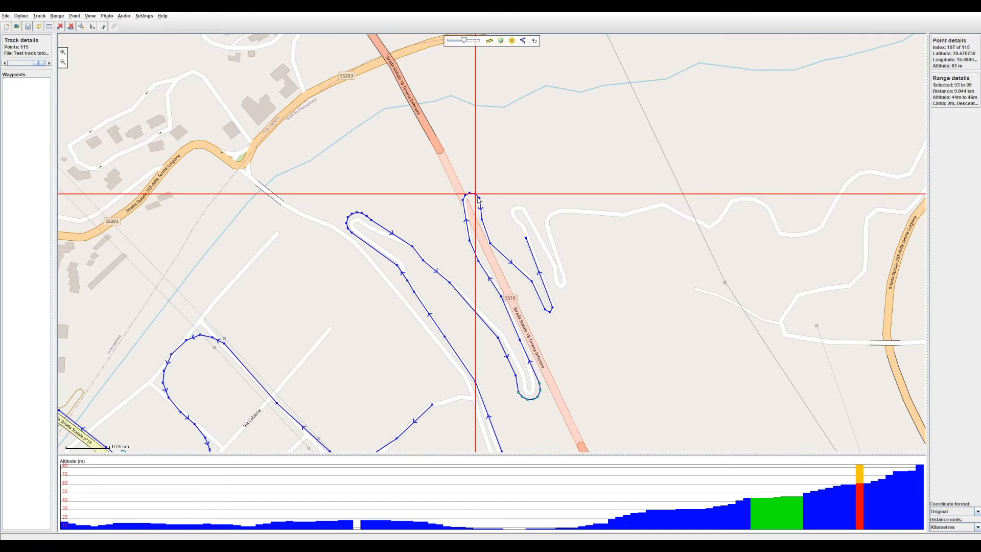
Adjust points 104 to 109 outward to widen both sides of the northern hairpin beside SS18.
scroll(466, 189, "up", 1)
left_click_drag(466, 189, 490, 198)
left_click_drag(485, 242, 495, 239)
left_click(447, 203)
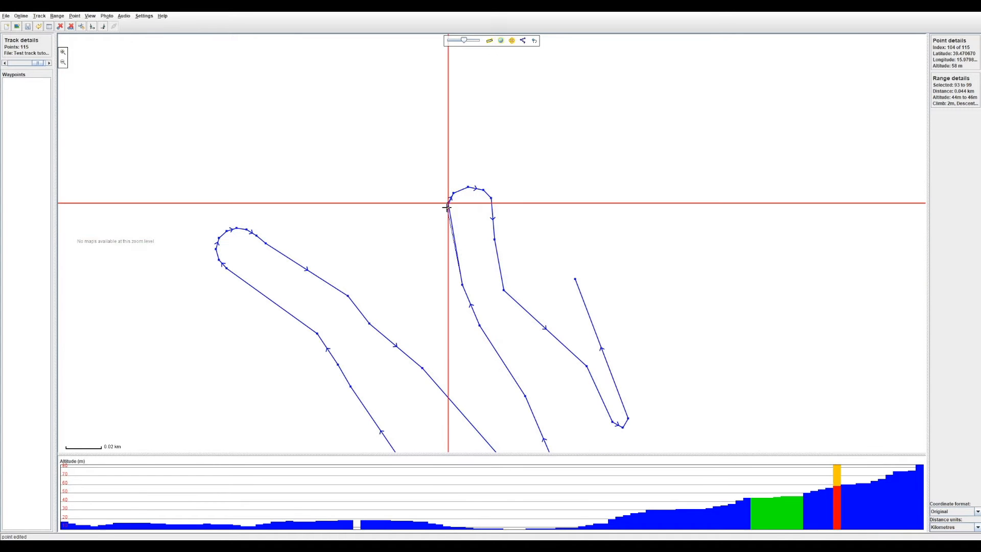
scroll(474, 213, "down", 1)
left_click_drag(460, 210, 481, 199)
left_click_drag(482, 204, 486, 205)
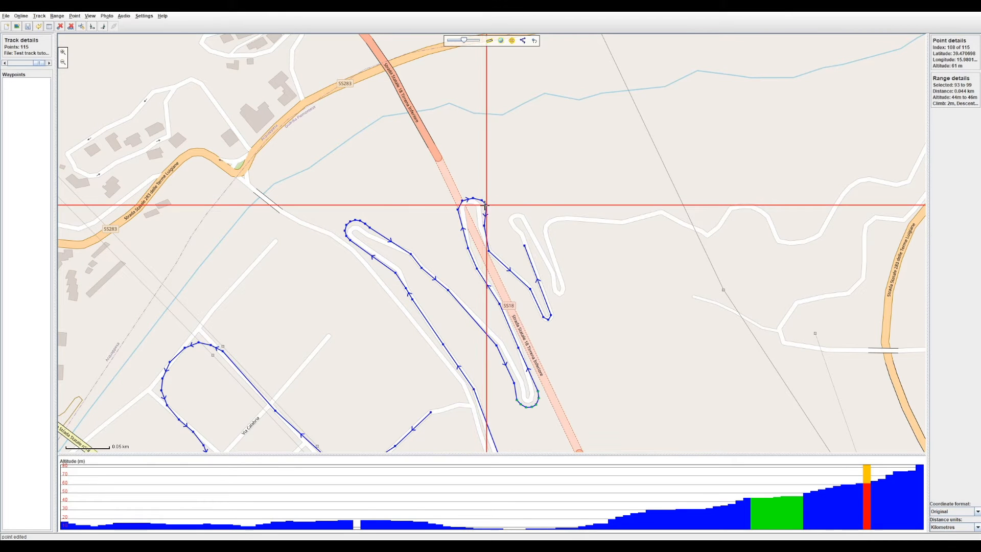
left_click(484, 223)
left_click(485, 205)
left_click(482, 200)
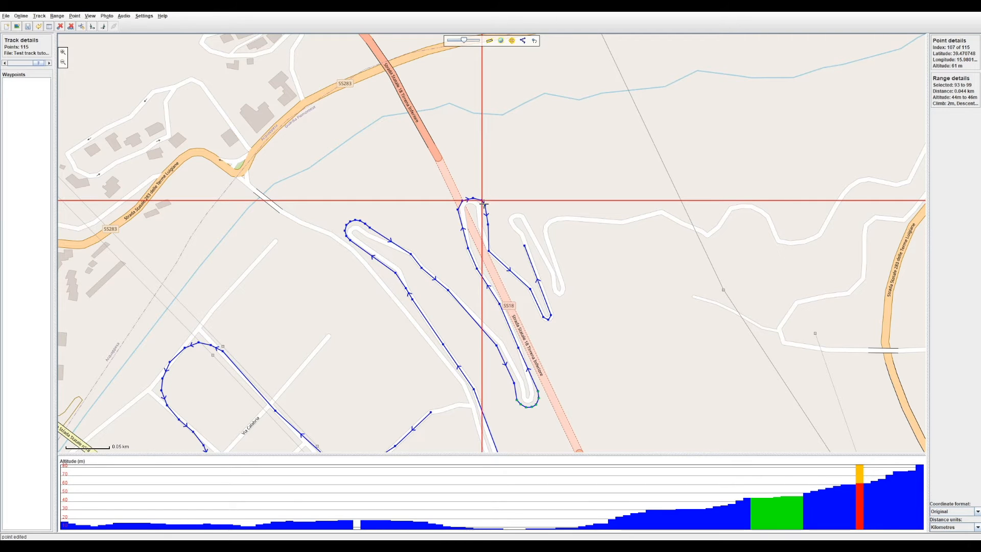
left_click(485, 205)
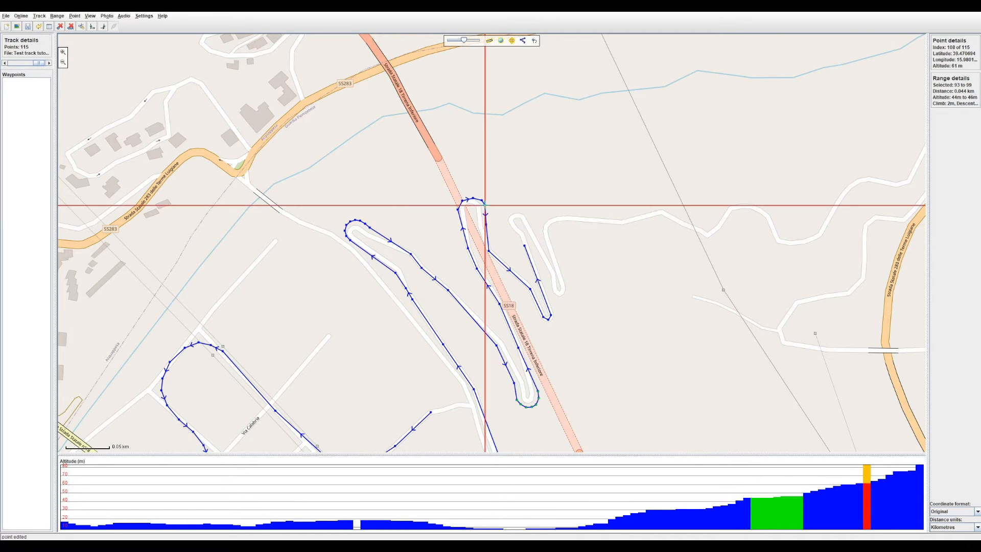
left_click(496, 211)
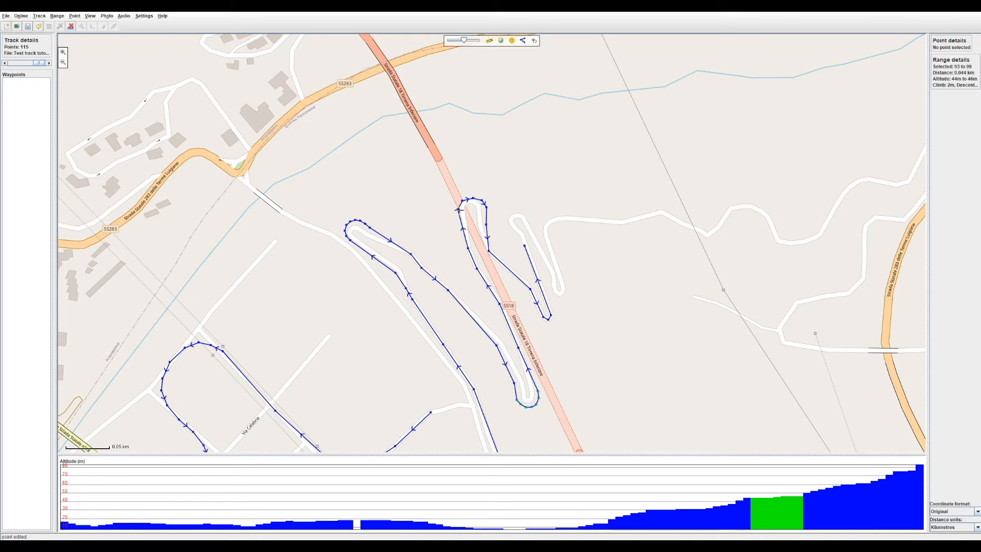
Set the range from point 104 to point 108 around the northern hairpin and interpolate four additional points.
scroll(459, 210, "up", 2)
left_click(416, 207)
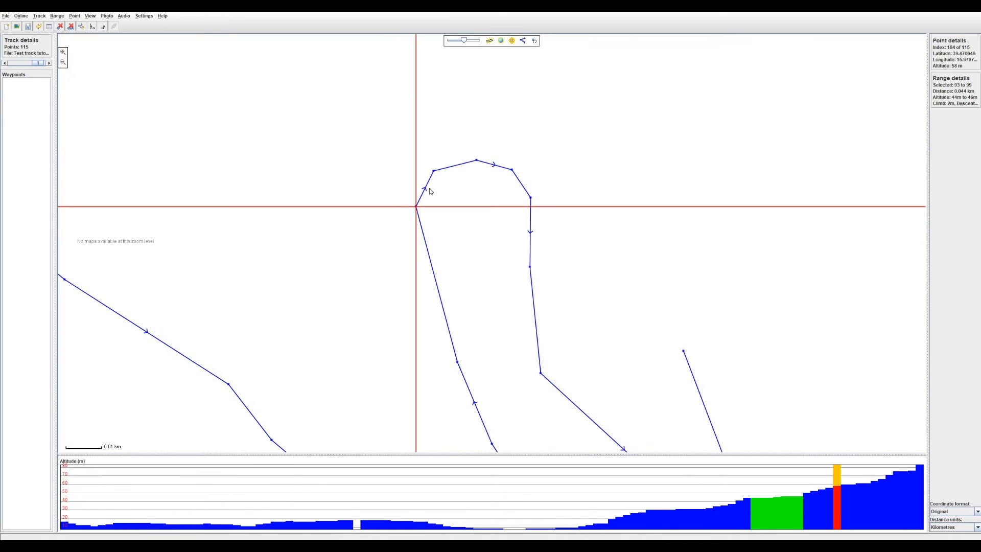
left_click(85, 28)
left_click(531, 197)
left_click(102, 29)
left_click(57, 16)
left_click(99, 131)
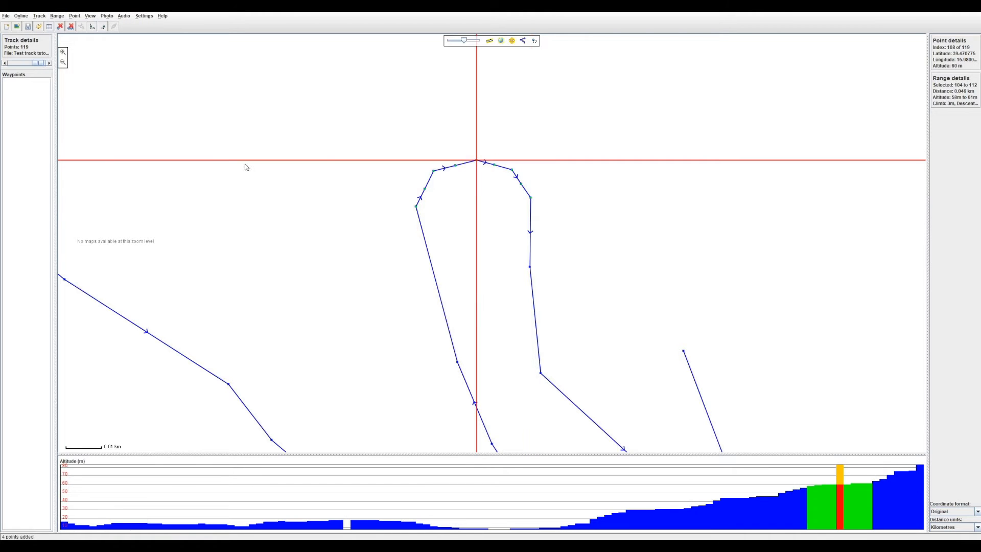
Adjust points 104 to 112 around the northern hairpin beside SS18 into an evenly rounded curve.
left_click_drag(424, 189, 495, 163)
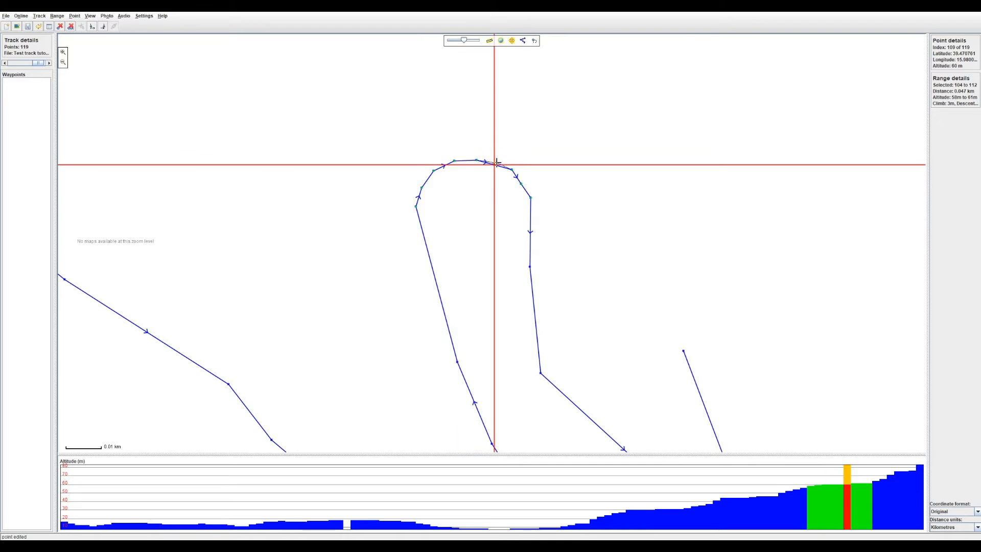
left_click(521, 182)
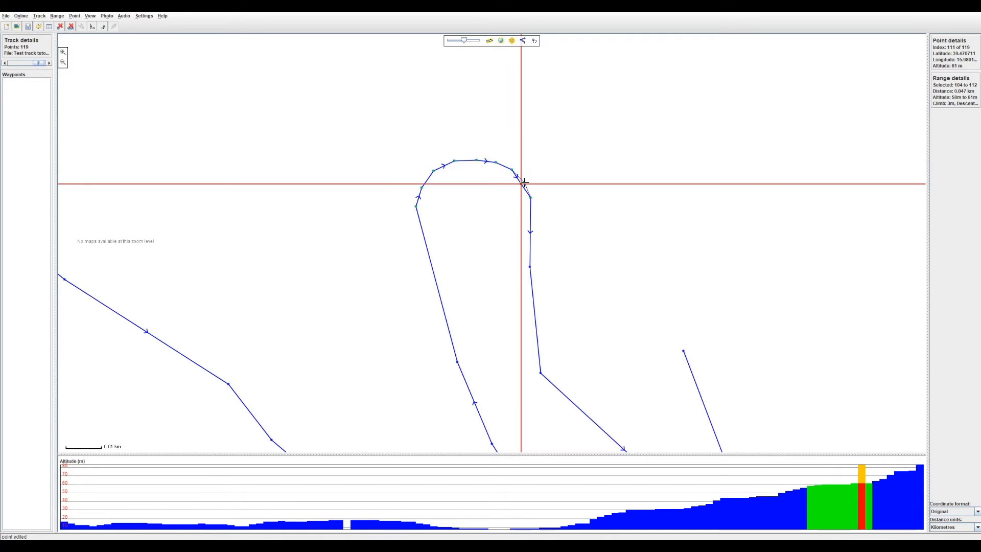
left_click(416, 207)
left_click_drag(418, 213, 418, 215)
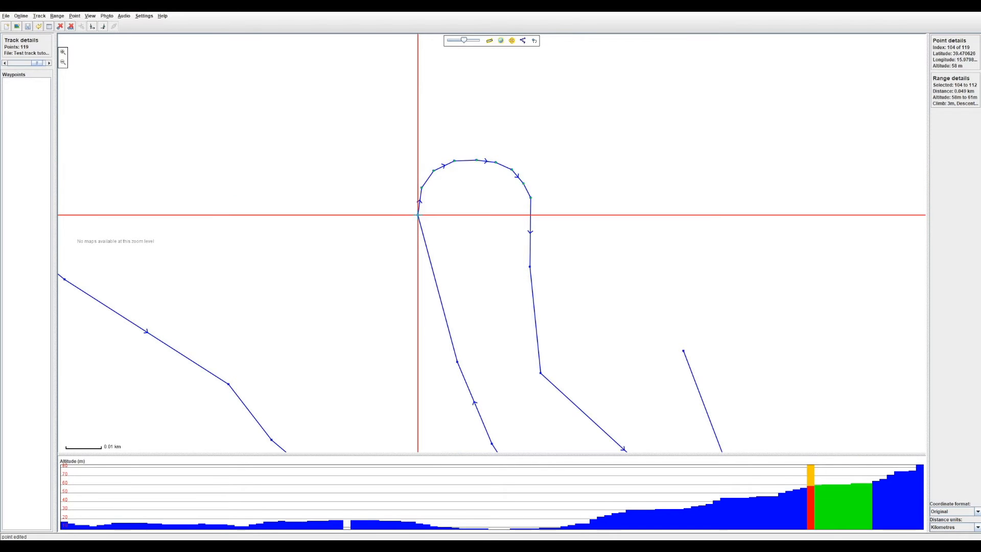
left_click(530, 197)
left_click_drag(530, 198, 531, 207)
left_click(546, 247)
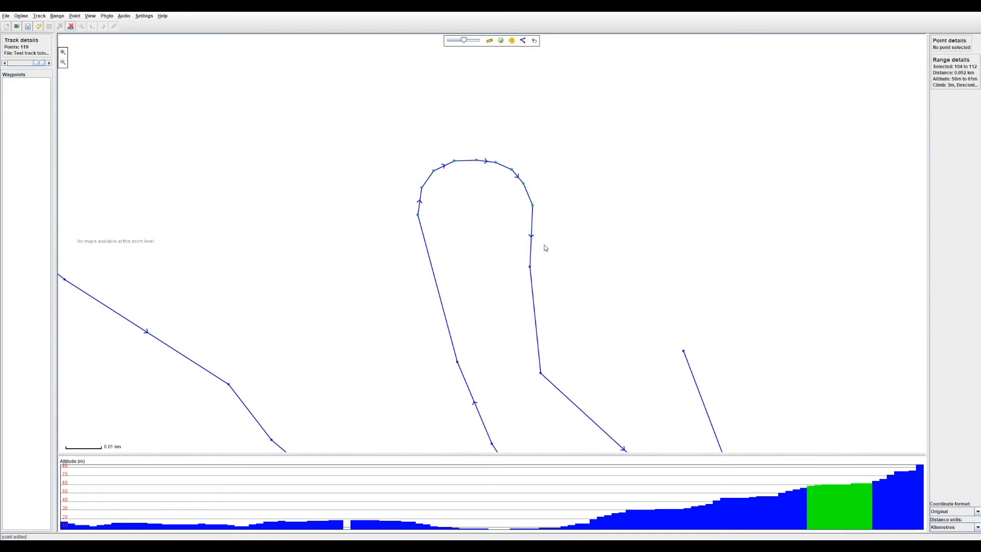
left_click(532, 205)
left_click_drag(533, 205, 529, 206)
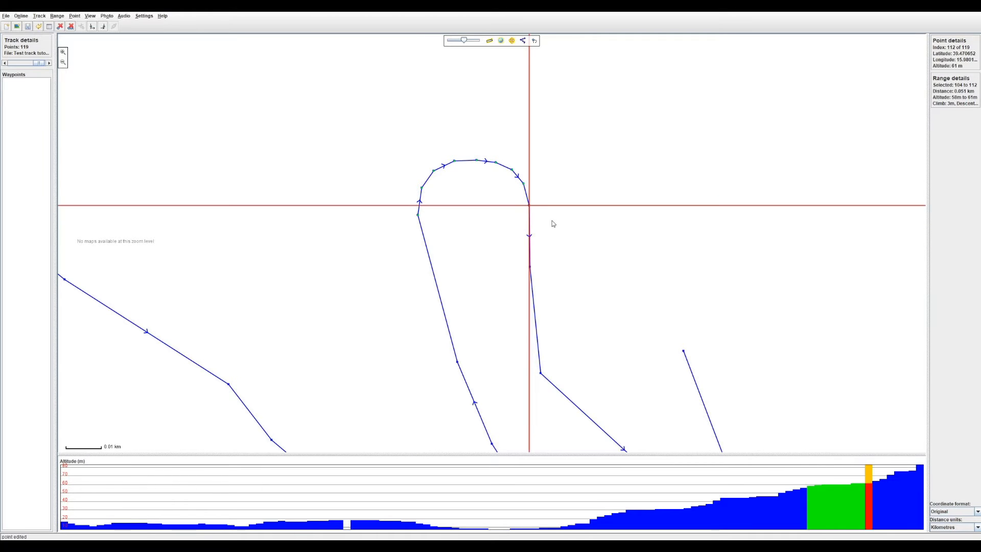
left_click(553, 223)
Adjust points 114 to 118 between the northern hairpin and the final hairpin, widening the final bend.
scroll(552, 223, "down", 2)
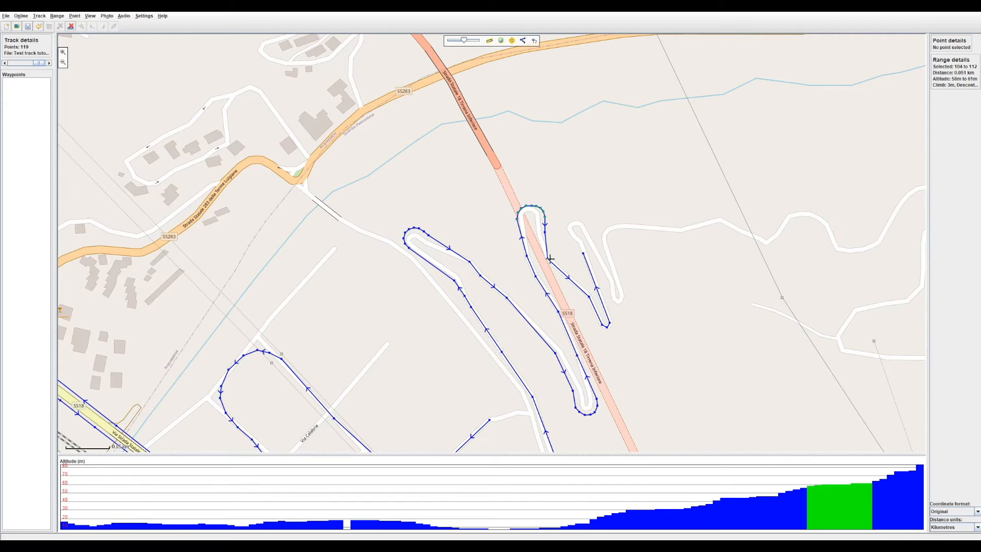
left_click(547, 253)
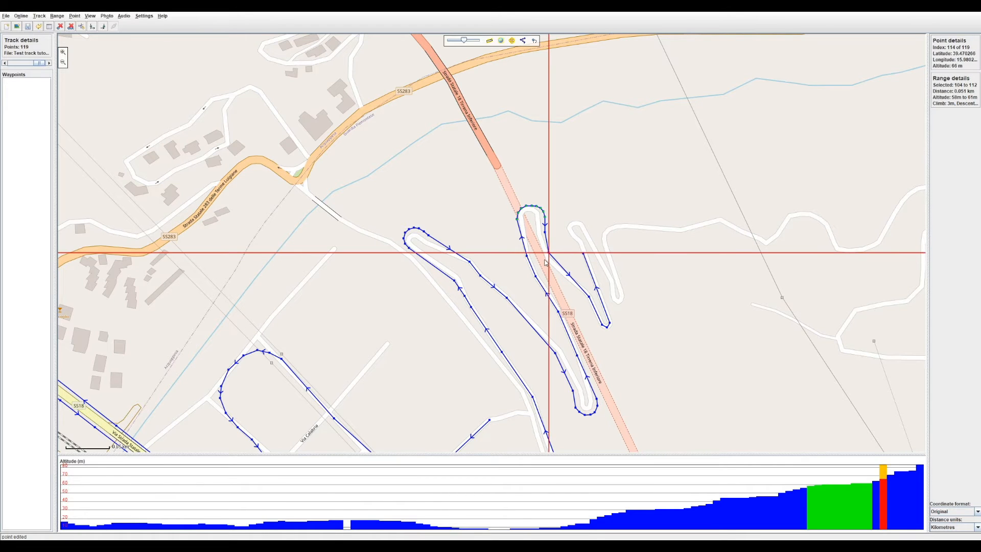
left_click_drag(589, 297, 615, 323)
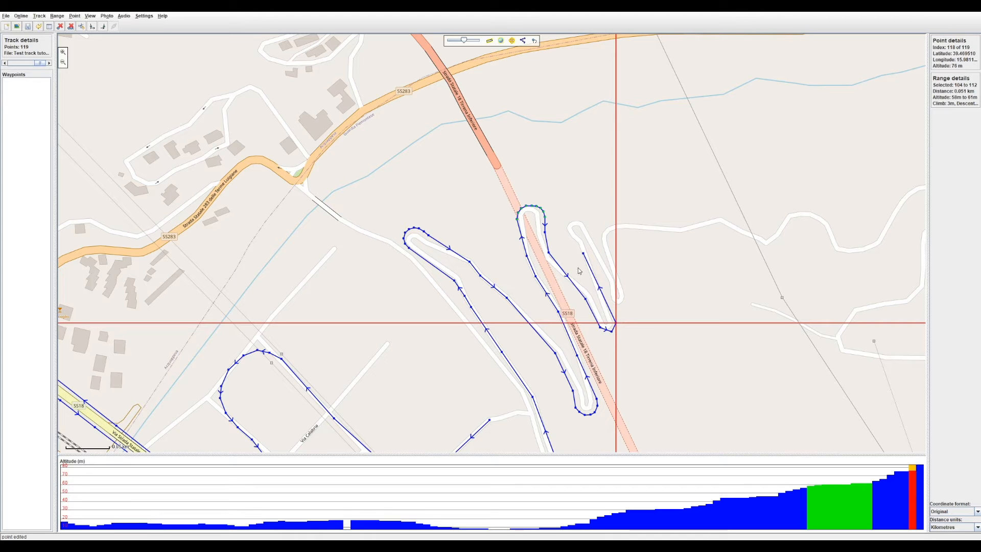
Set the range from point 116 to point 118 around the final hairpin and interpolate two additional points.
left_click(599, 328)
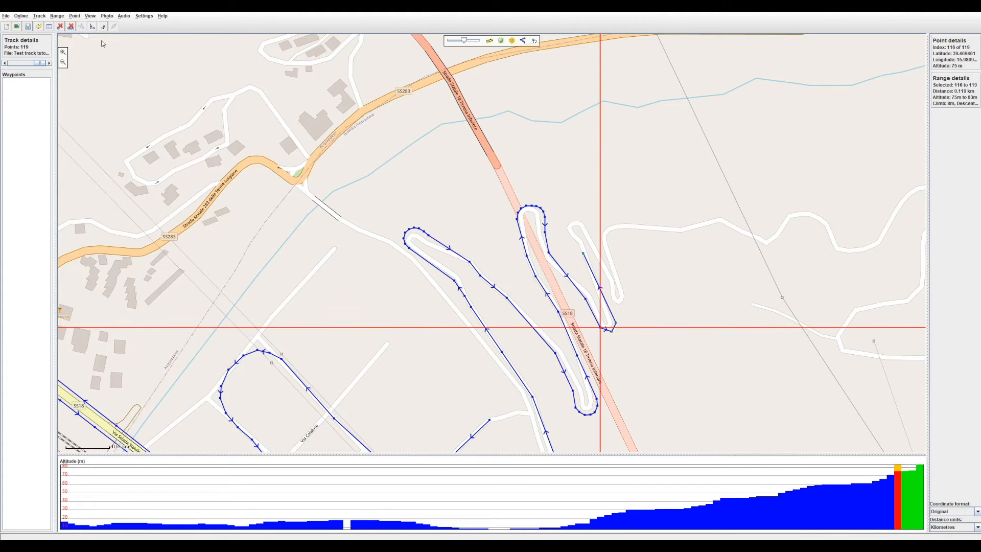
left_click(614, 323, "shift")
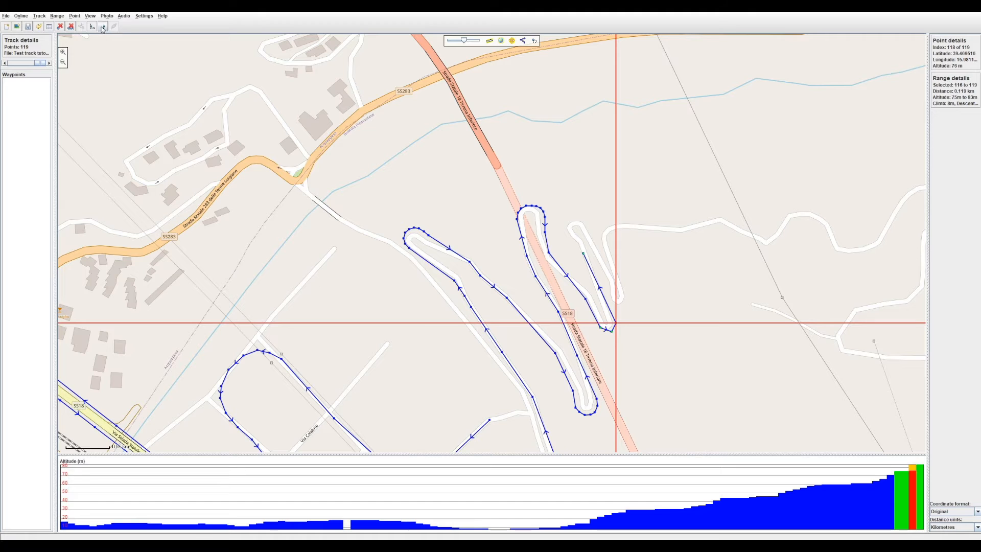
left_click(57, 16)
left_click(92, 128)
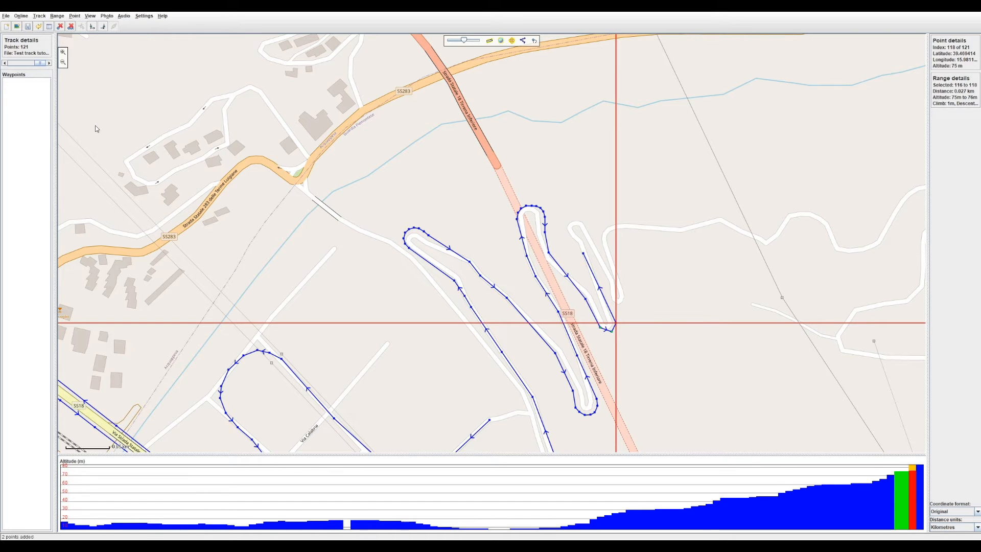
Adjust the points between 116 and 120 to round the southern end of the final hairpin.
scroll(616, 324, "up", 1)
left_click(593, 337)
left_click_drag(592, 339, 615, 319)
left_click(593, 338)
left_click(622, 339)
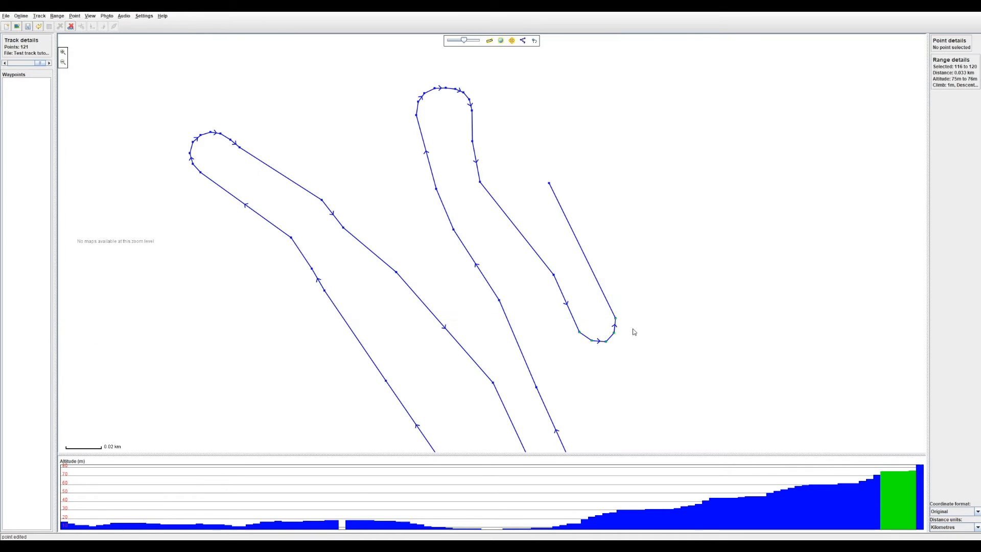
Shift points 115 and 114 slightly to smooth the stretch leading into the final hairpin.
scroll(624, 340, "down", 1)
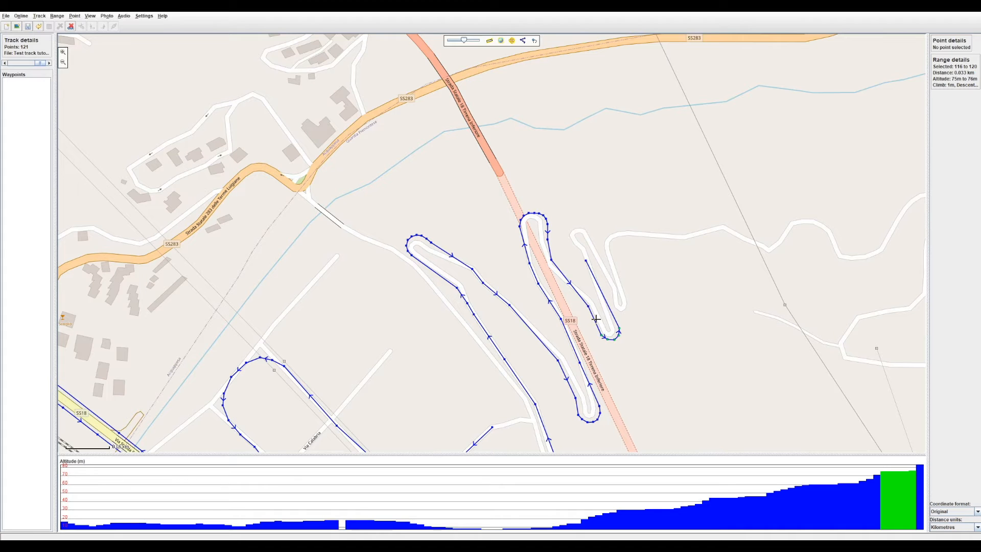
left_click_drag(587, 306, 589, 303)
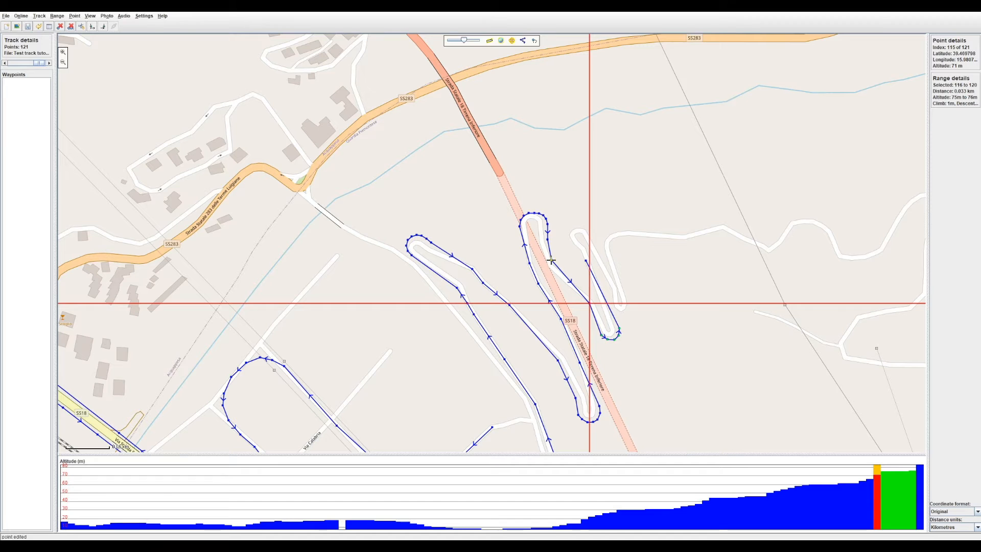
left_click_drag(553, 261, 552, 265)
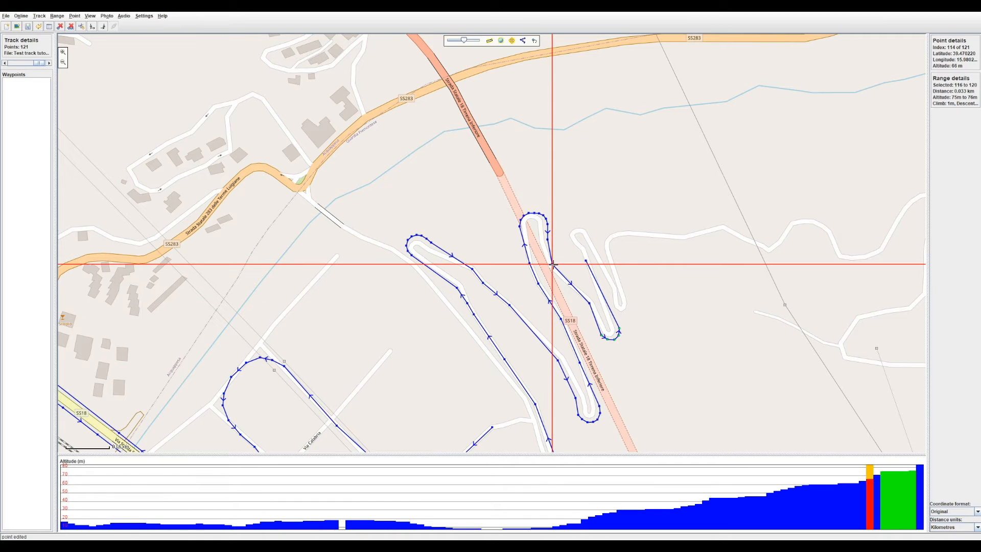
left_click(695, 308)
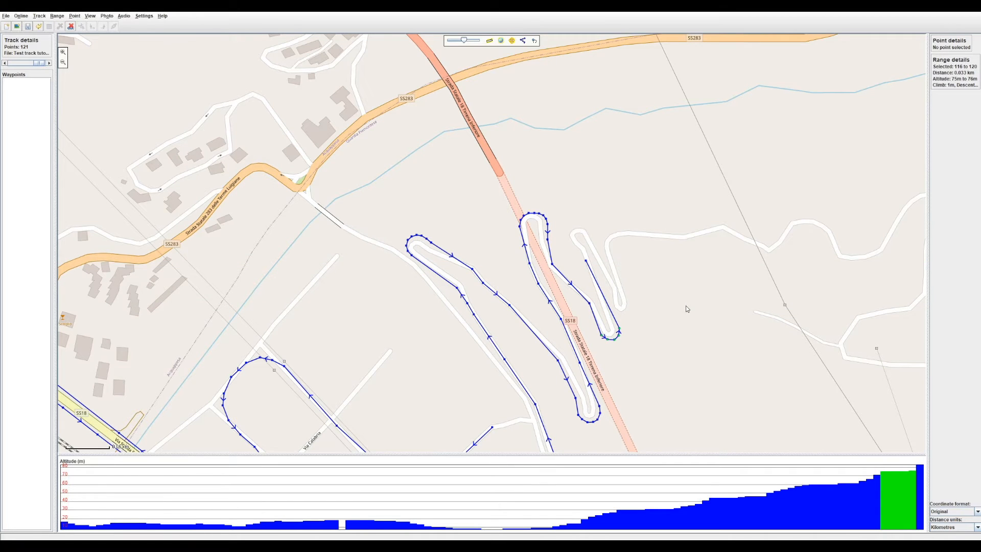
Set the range to cover the whole track, from point 1 to point 121.
left_click_drag(703, 367, 701, 278)
left_click_drag(690, 319, 704, 312)
scroll(704, 312, "down", 2)
left_click_drag(719, 345, 645, 282)
scroll(655, 261, "up", 1)
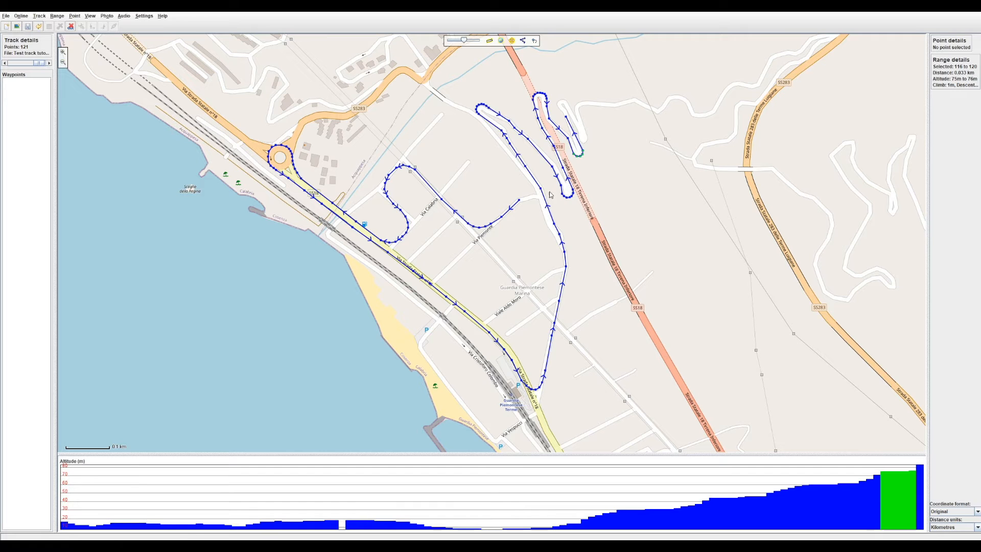
left_click(519, 201)
left_click(92, 28)
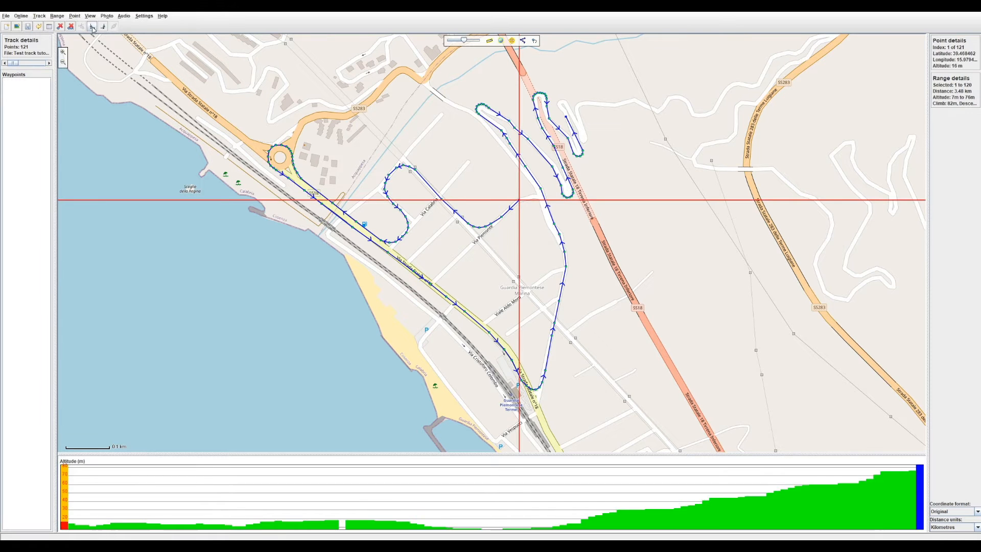
left_click(566, 117)
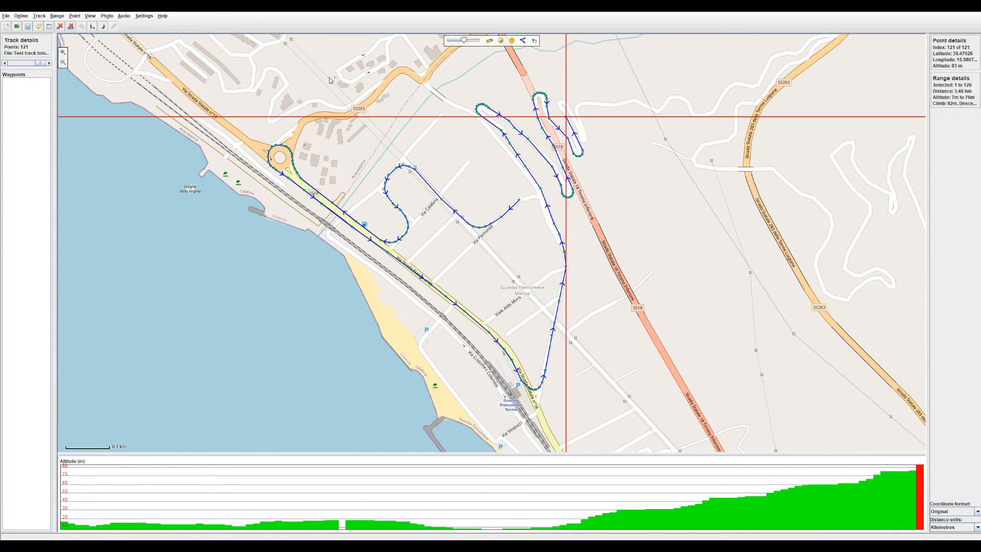
left_click(103, 27)
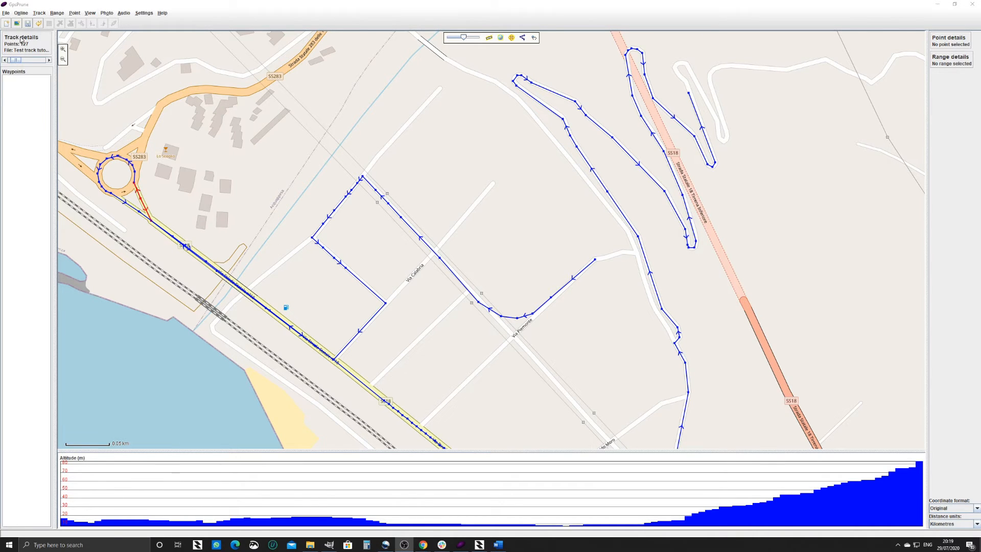
left_click(6, 12)
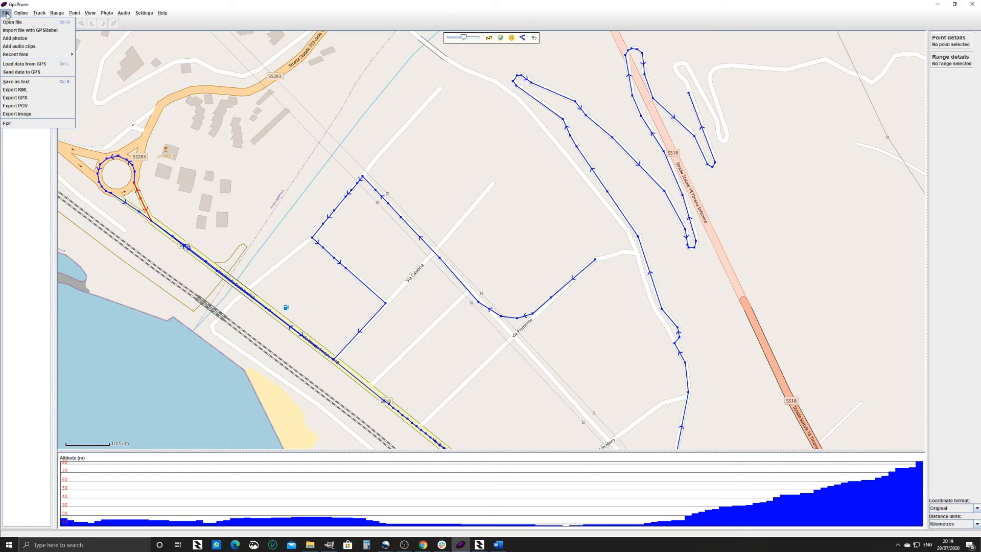
left_click(29, 100)
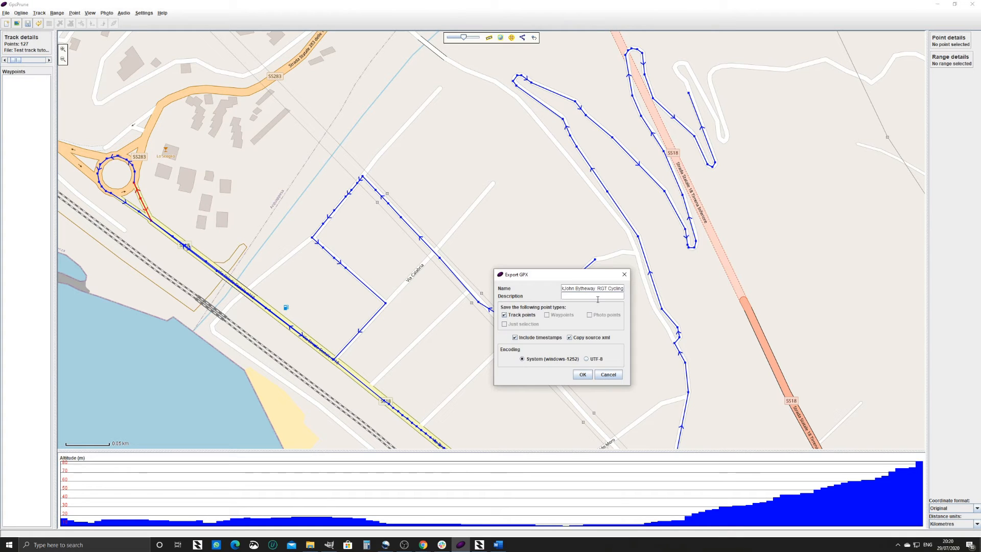
left_click(582, 375)
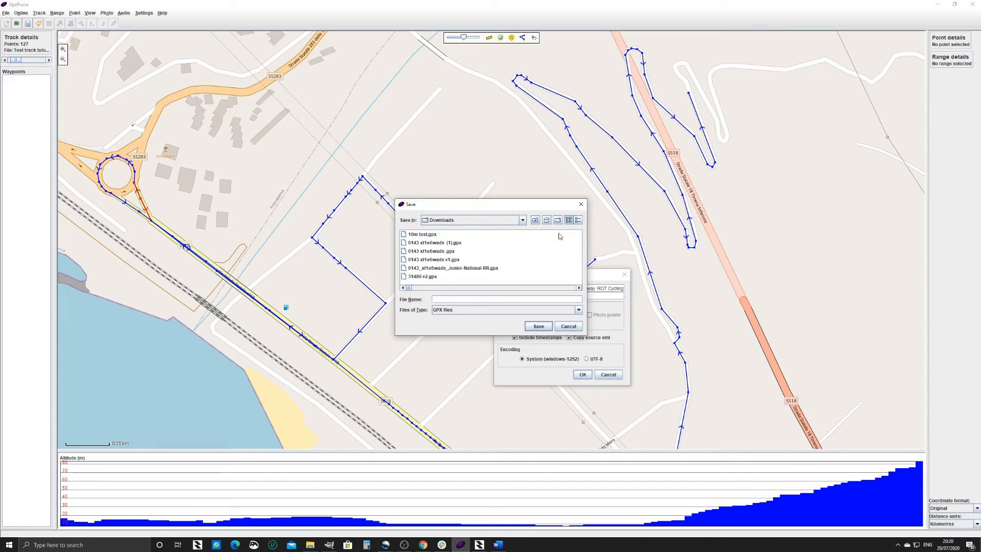
left_click(581, 205)
left_click(625, 275)
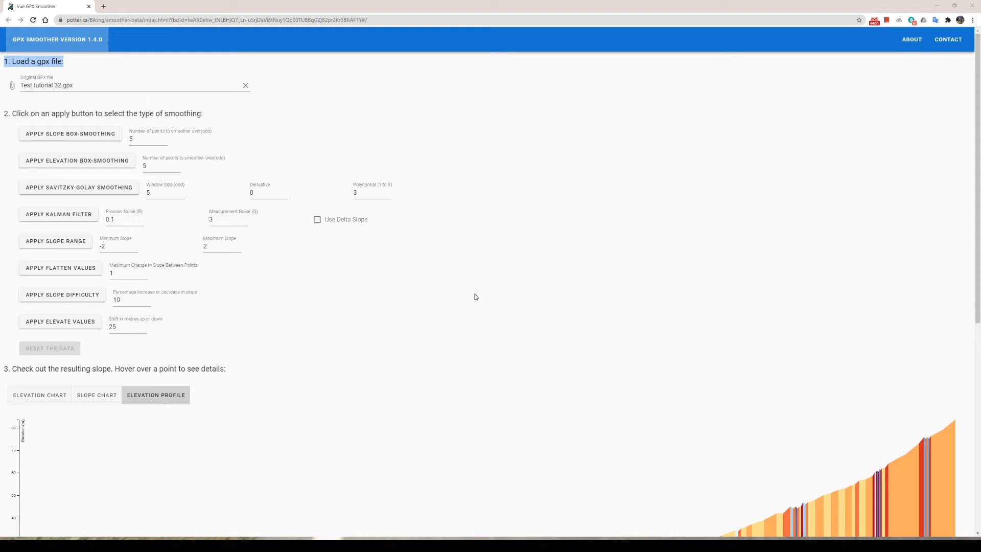
Switch to GPX Smoother and review the smoothing options and the elevation profile of Test tutorial 32.gpx.
scroll(475, 296, "down", 2)
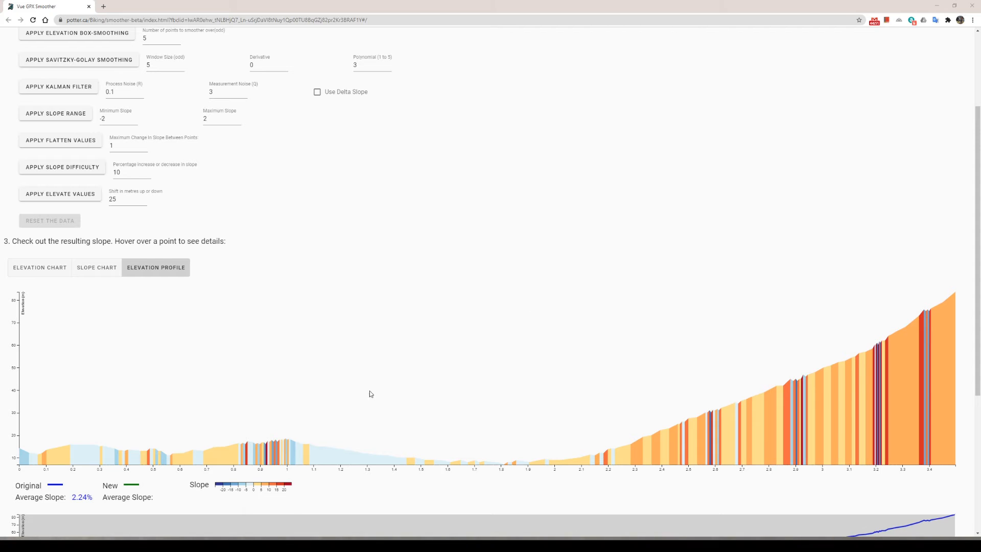
mouse_move(237, 452)
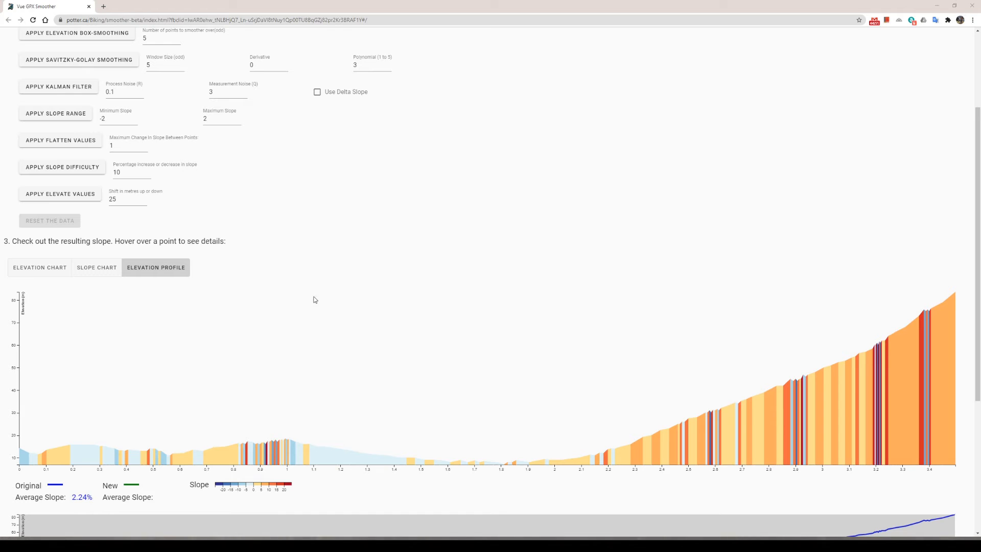
scroll(284, 244, "up", 2)
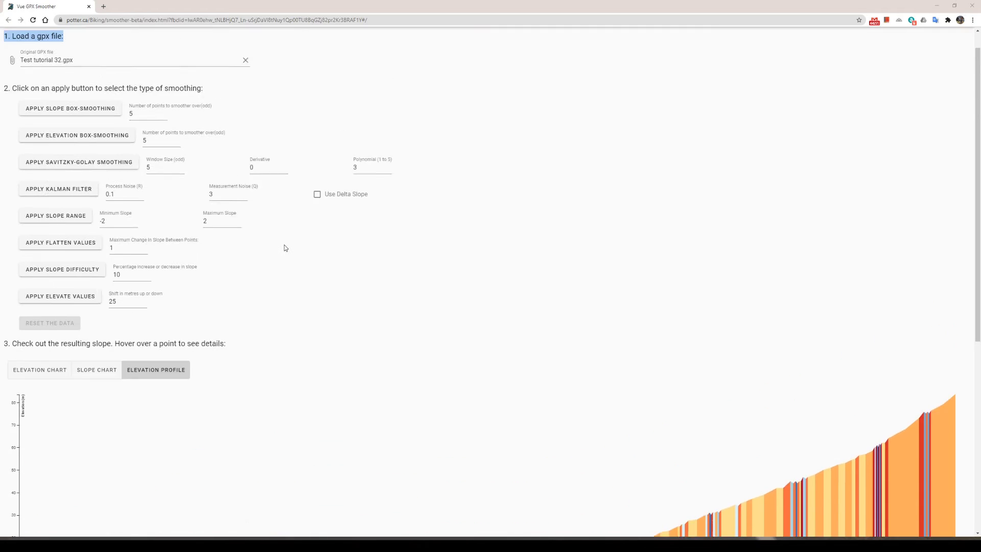
scroll(285, 248, "up", 1)
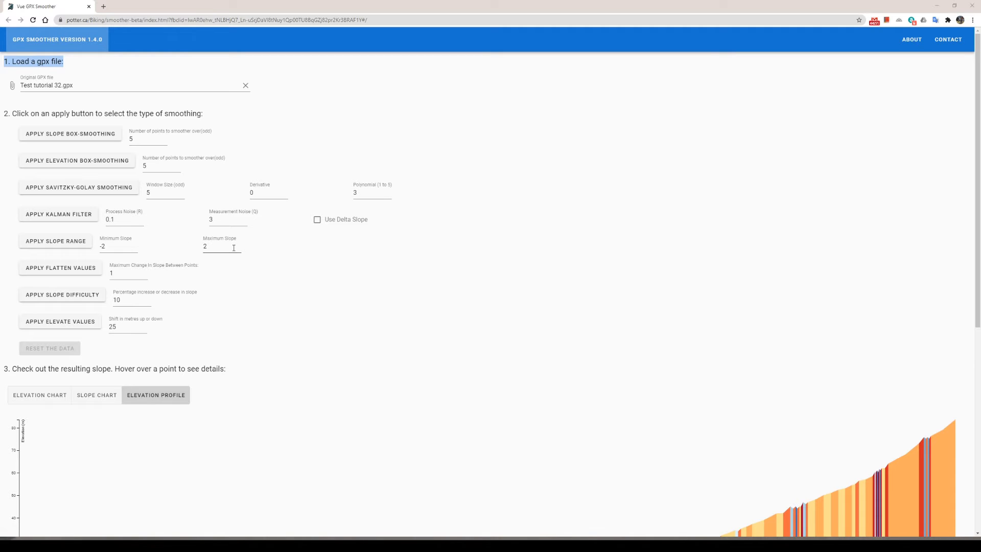
scroll(233, 248, "down", 1)
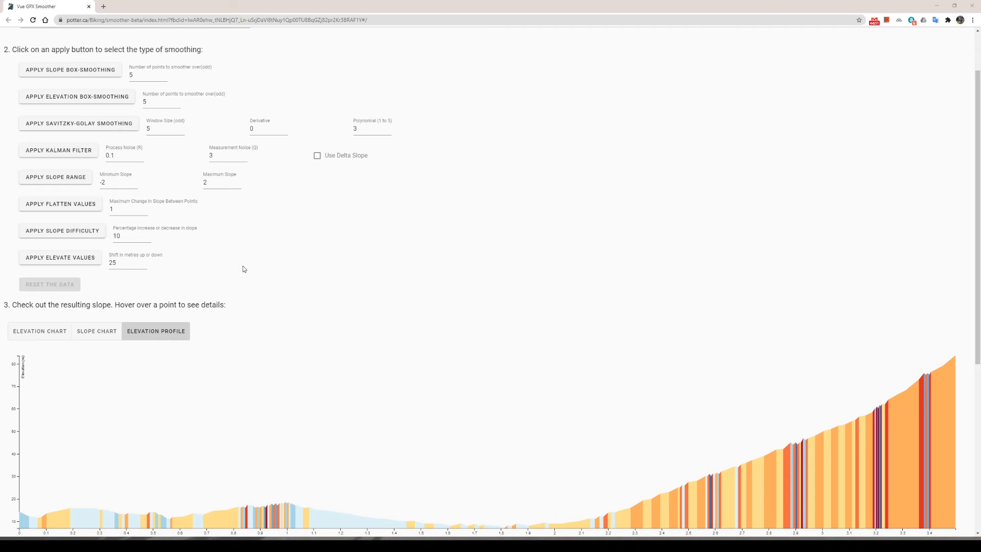
scroll(243, 265, "up", 2)
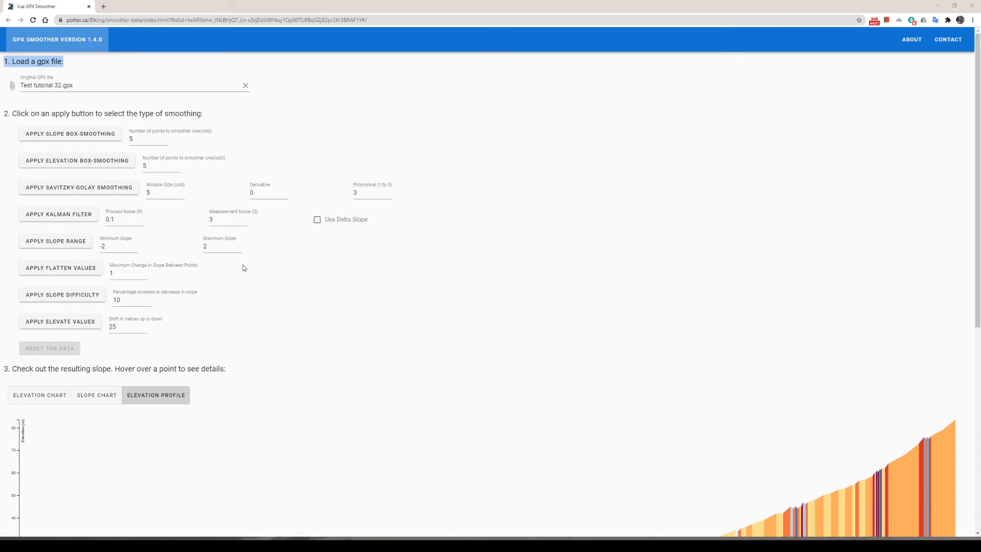
scroll(262, 289, "down", 3)
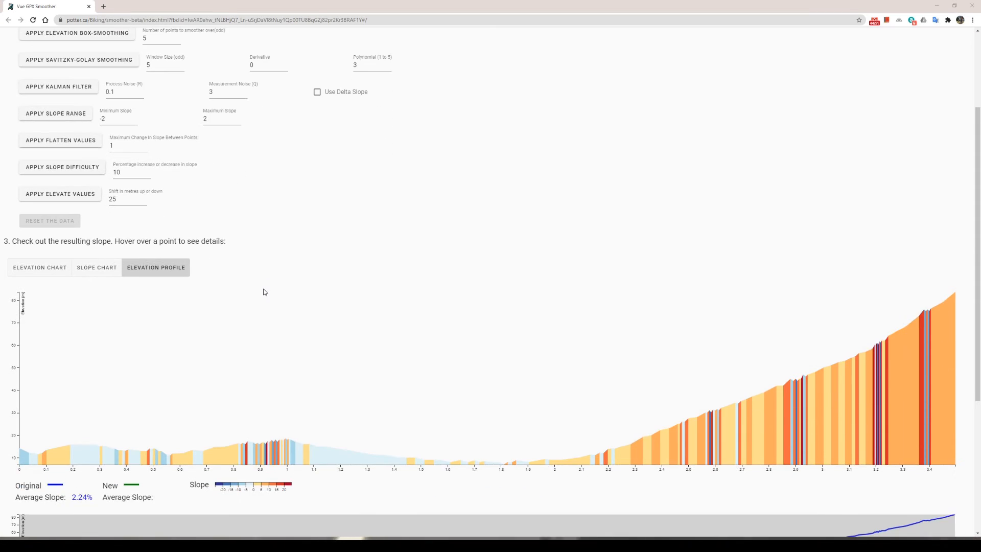
Narrow the displayed chart range to the stretch from about 0.8 km to about 1.2 km.
scroll(264, 292, "down", 4)
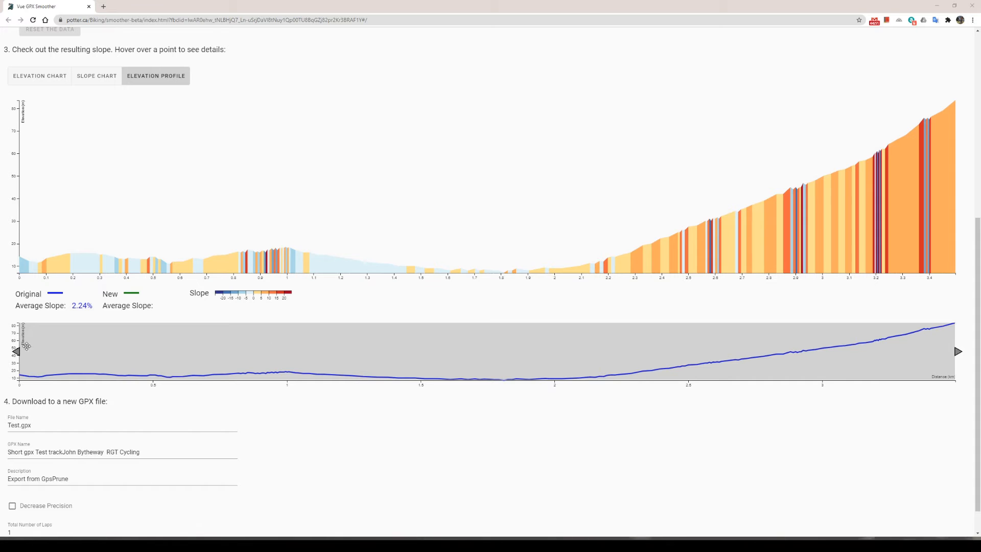
left_click_drag(17, 351, 232, 344)
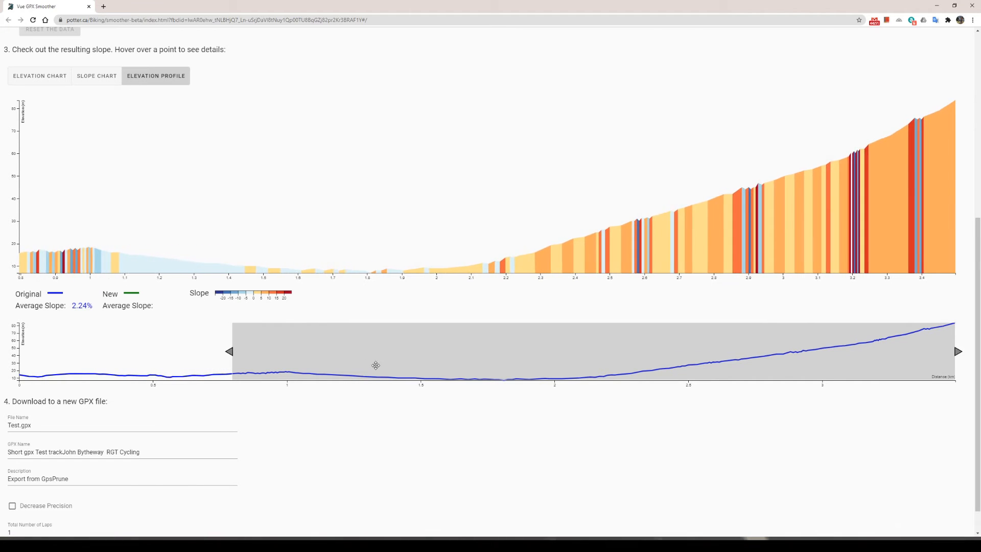
left_click_drag(958, 351, 323, 358)
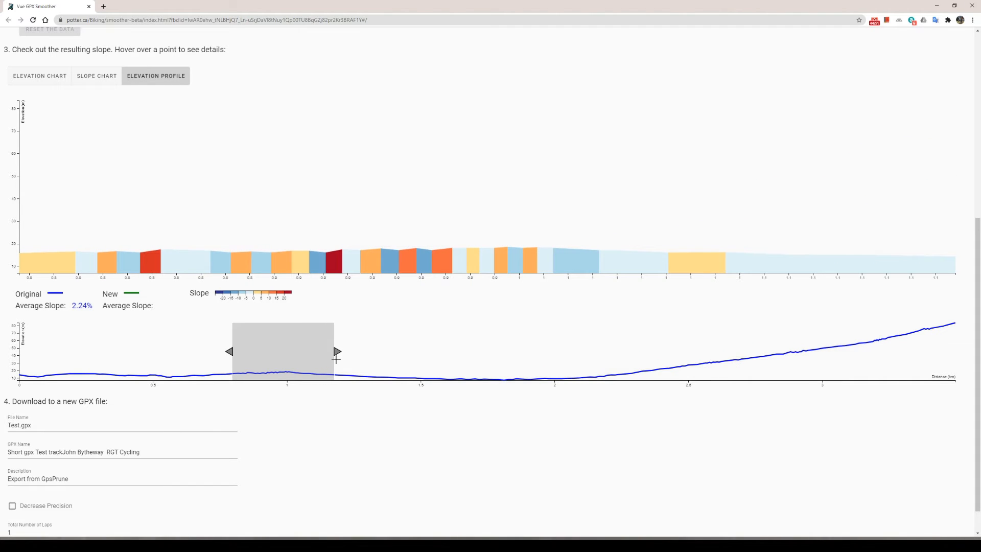
Compare the slope chart and the elevation chart for the selected stretch, ending on the slope chart.
scroll(521, 328, "up", 4)
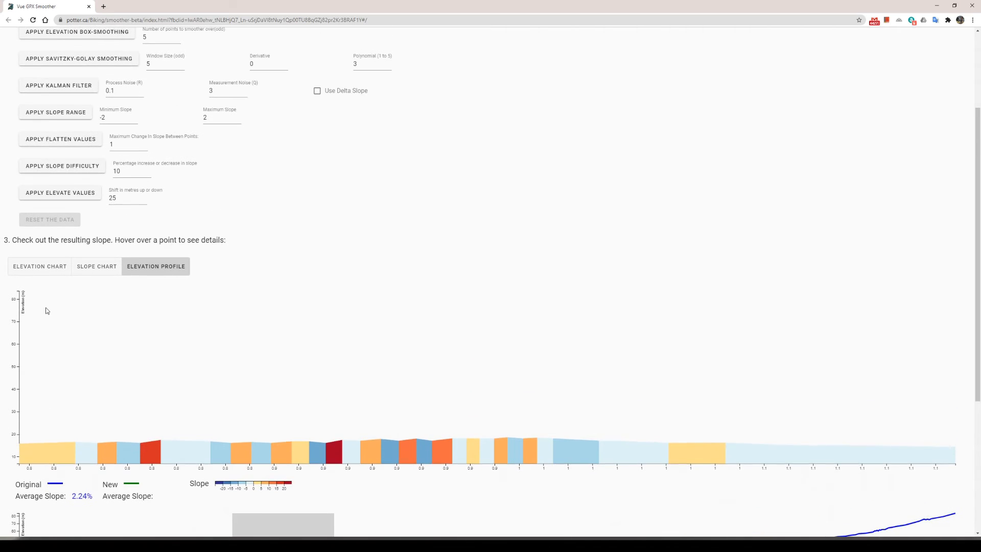
scroll(225, 306, "down", 1)
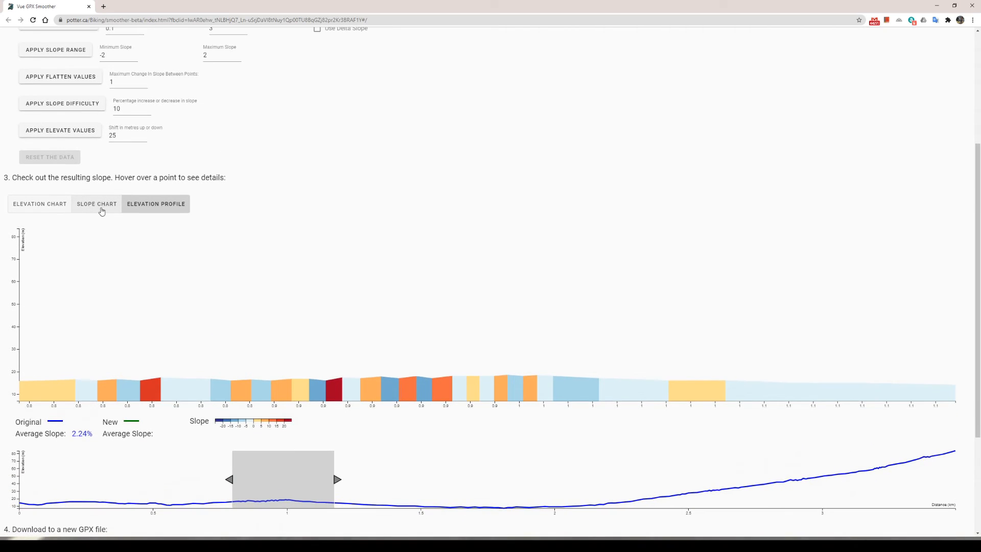
left_click(102, 210)
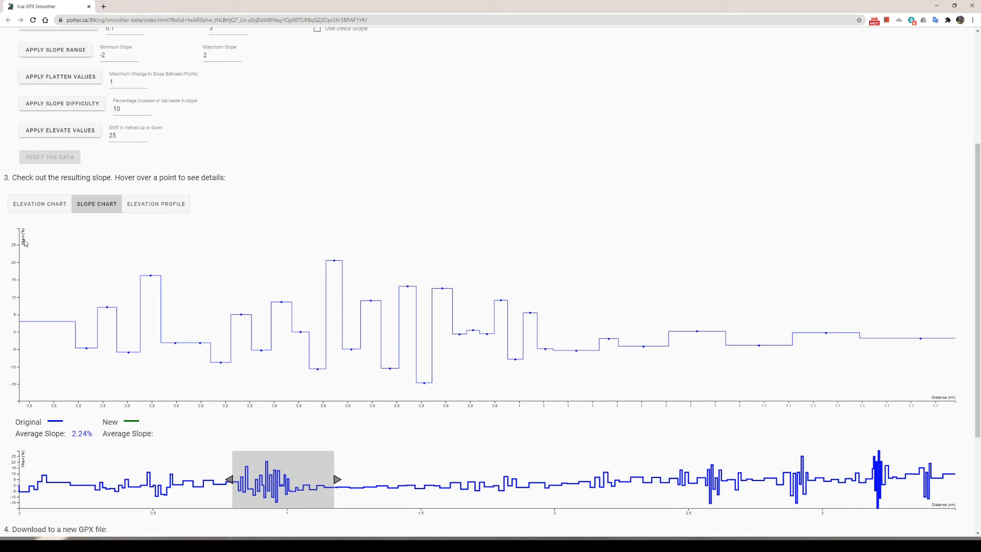
left_click(39, 203)
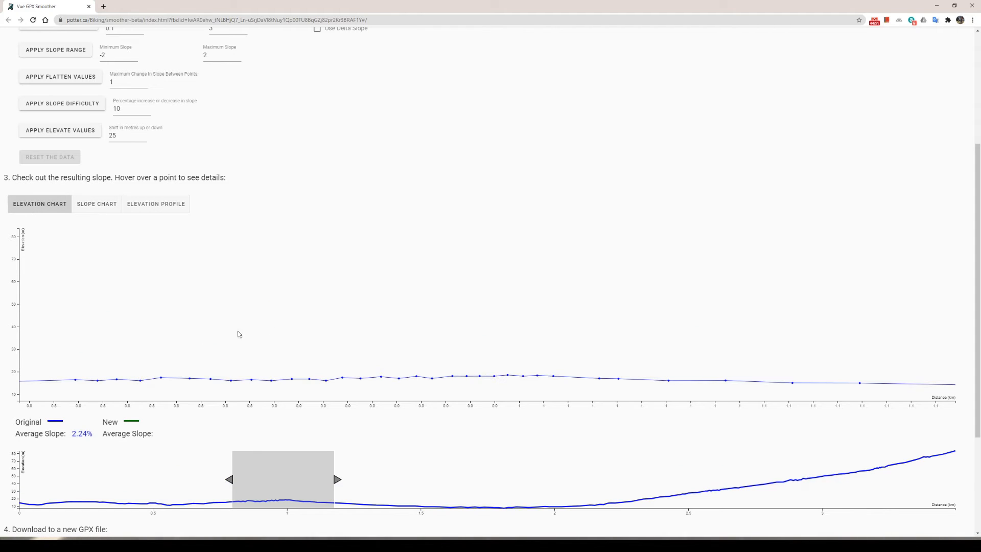
left_click(96, 205)
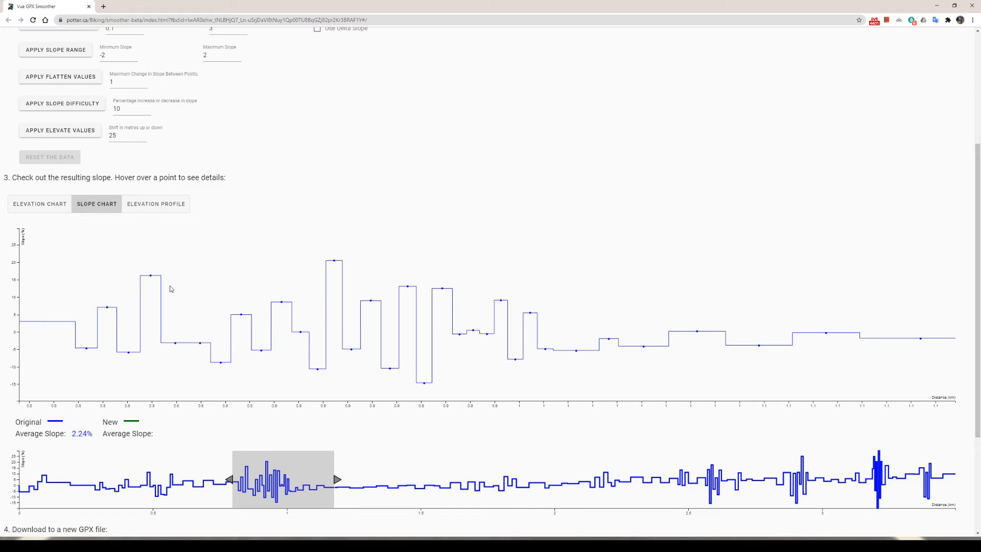
Extend the displayed chart range back to the whole track and show the elevation profile.
scroll(242, 409, "down", 3)
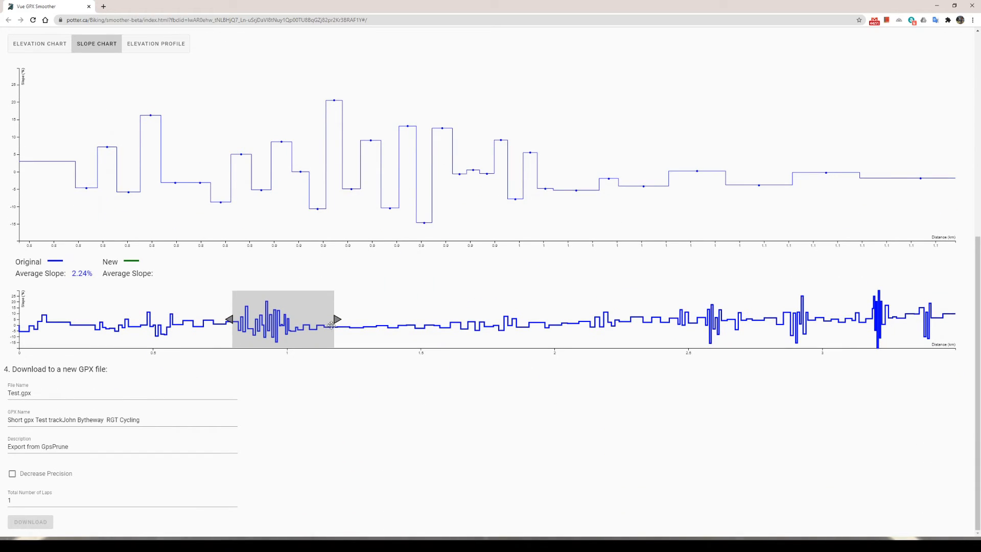
left_click_drag(341, 318, 956, 319)
left_click_drag(228, 318, 8, 322)
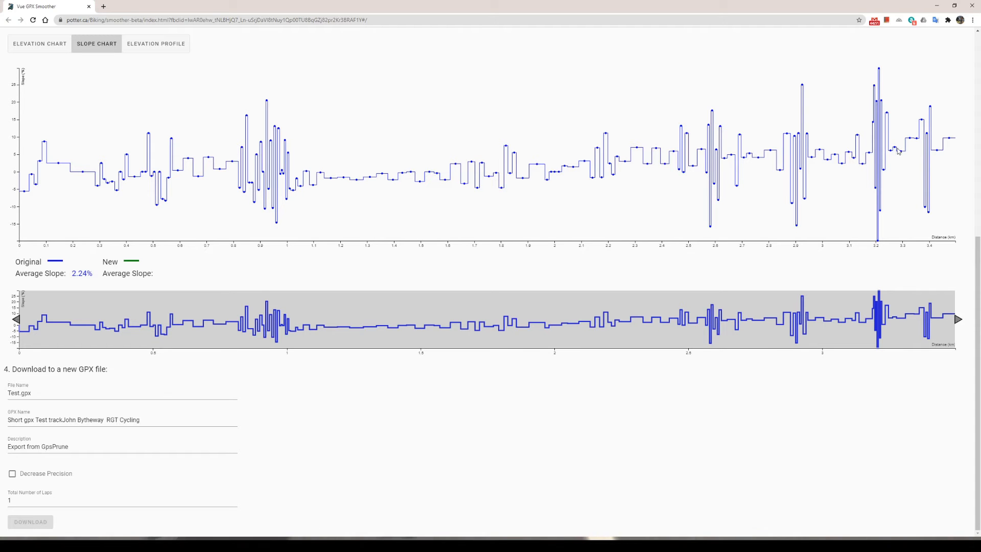
scroll(258, 168, "up", 4)
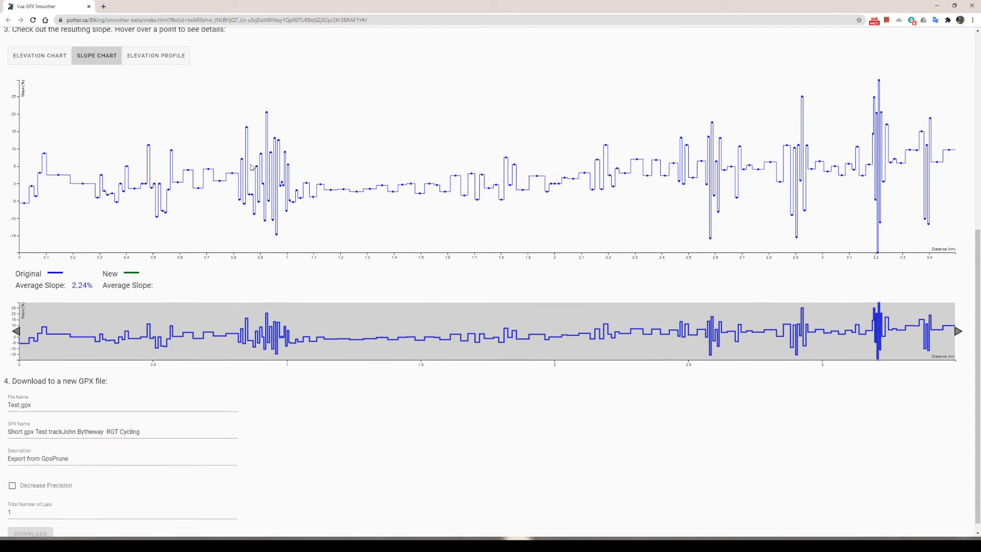
left_click(150, 235)
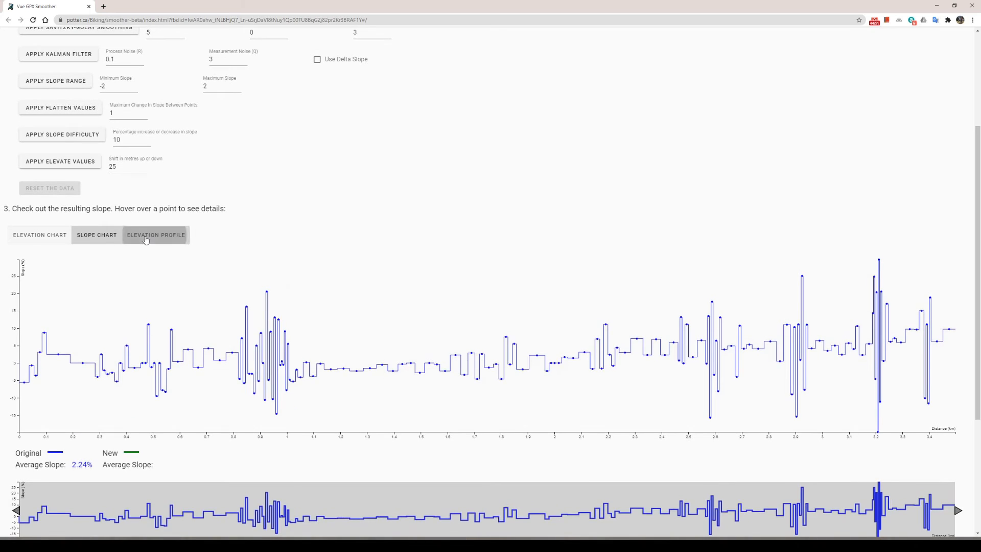
Apply the Kalman filter with process noise 0.1 and measurement noise 3, and compare original and new elevations in the elevation chart.
scroll(371, 235, "up", 3)
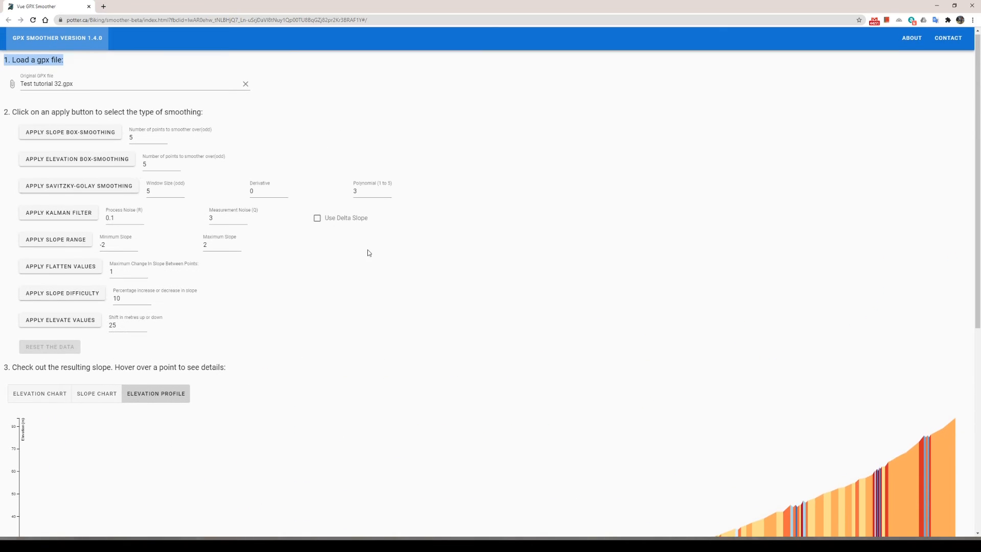
left_click(71, 215)
scroll(431, 325, "down", 5)
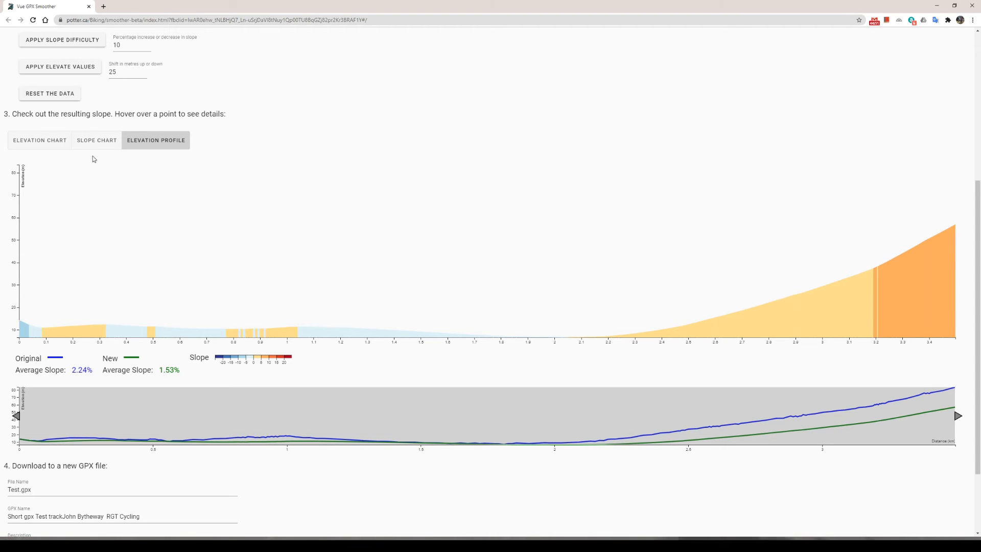
left_click(48, 145)
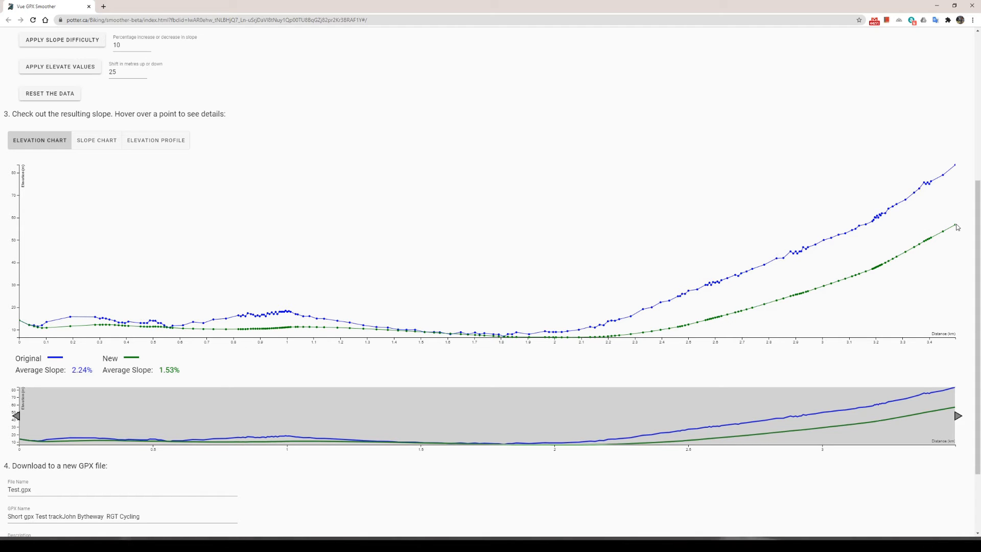
mouse_move(956, 227)
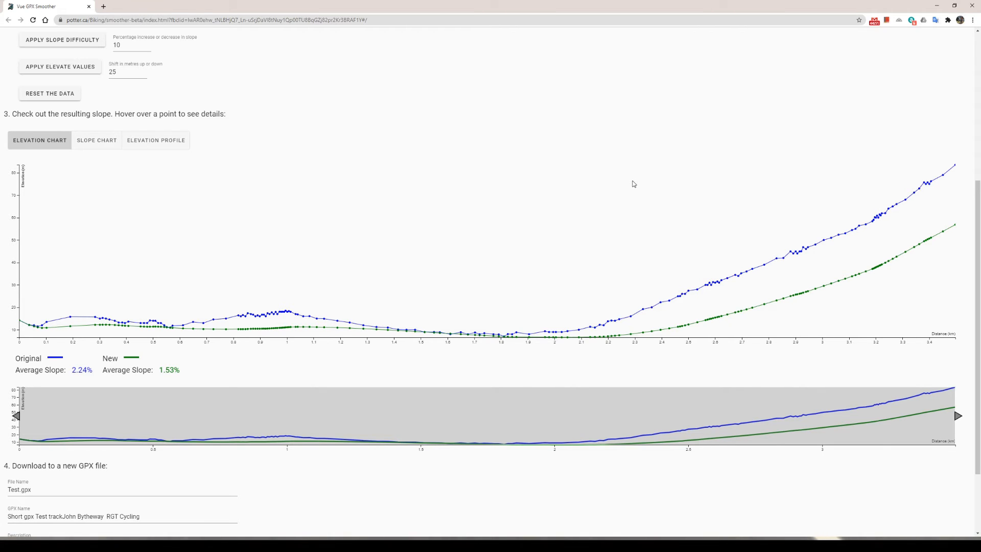
Reset the data to discard the Kalman filtering and show the original elevation profile.
scroll(568, 202, "up", 3)
scroll(568, 202, "up", 2)
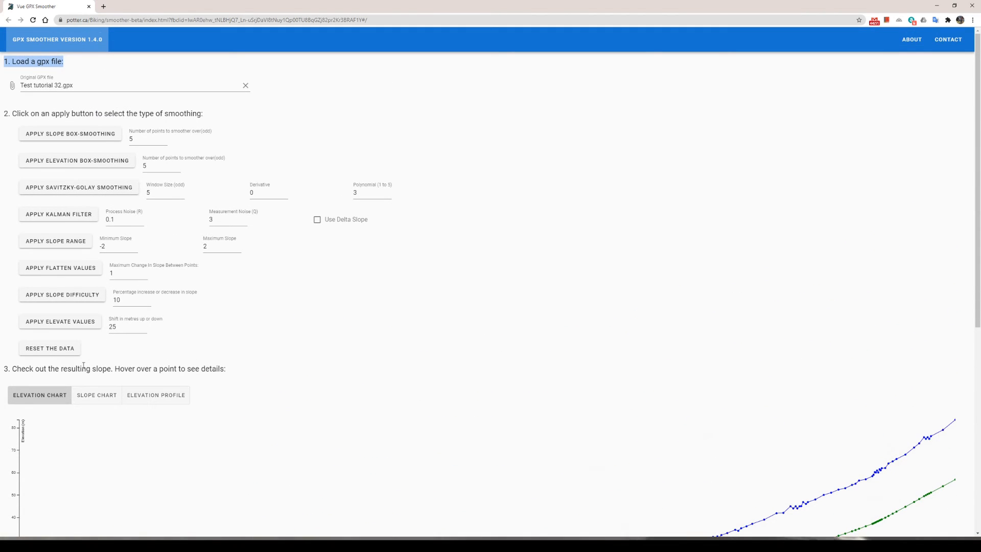
left_click(62, 349)
scroll(463, 332, "down", 1)
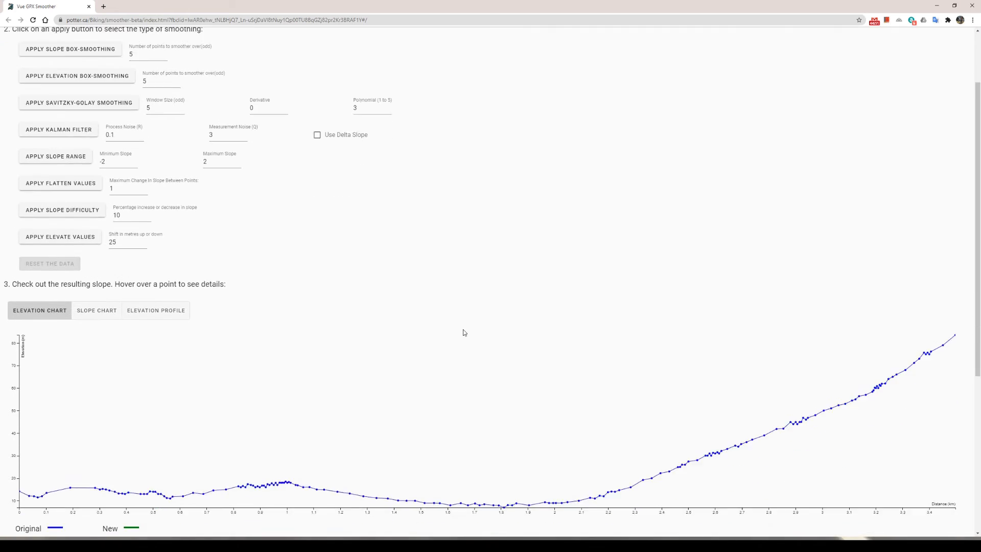
scroll(464, 332, "down", 2)
left_click(160, 205)
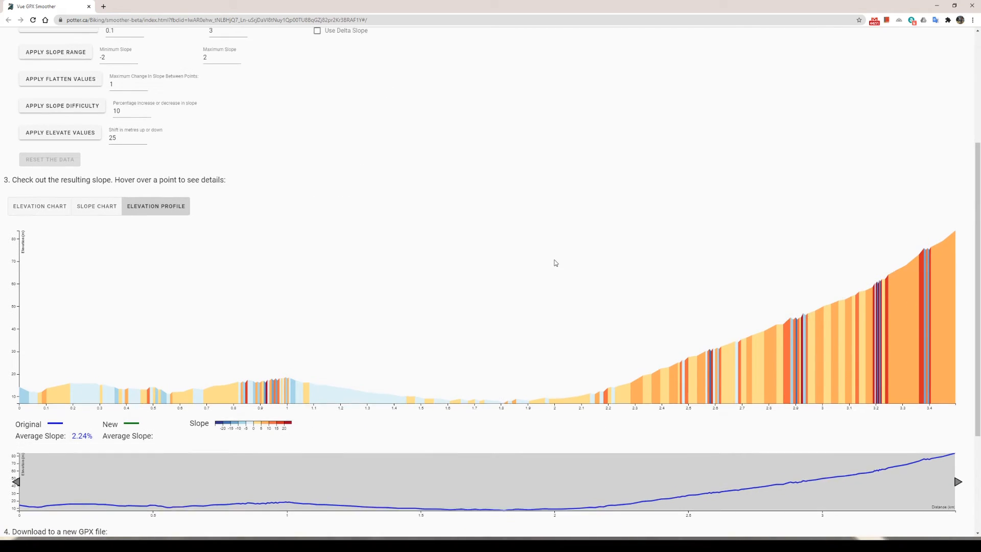
Apply slope box-smoothing over 5 points and compare original and new elevations in the elevation chart.
scroll(554, 263, "up", 2)
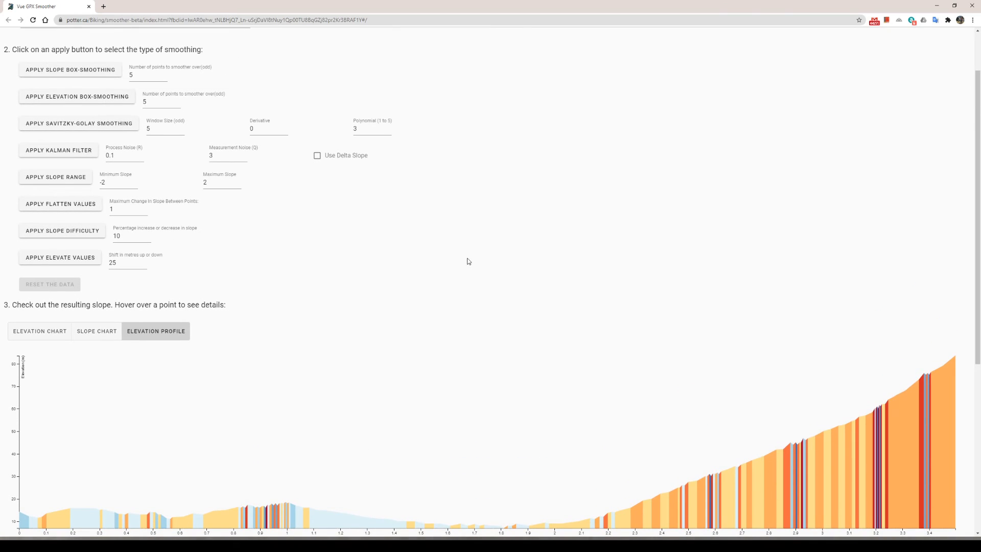
left_click(89, 74)
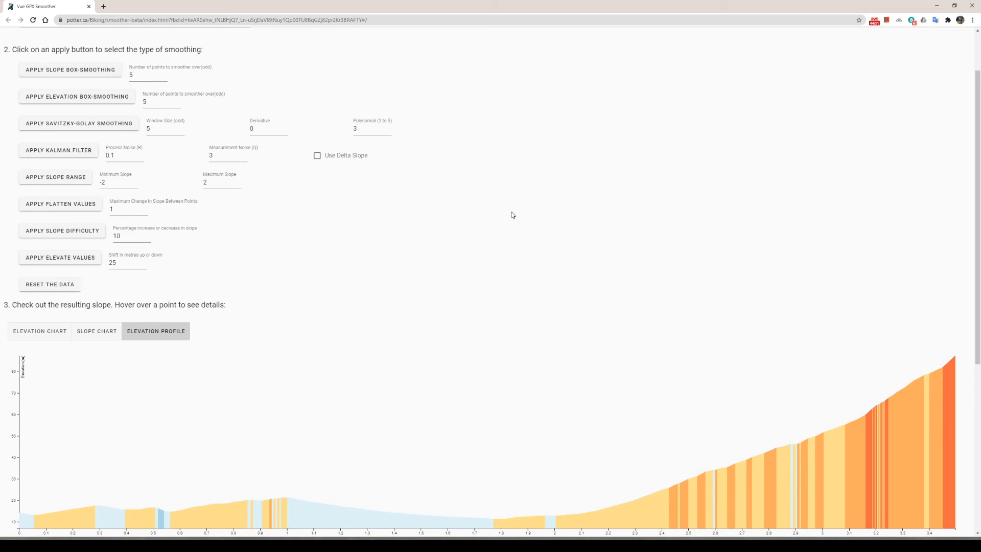
scroll(685, 352, "down", 3)
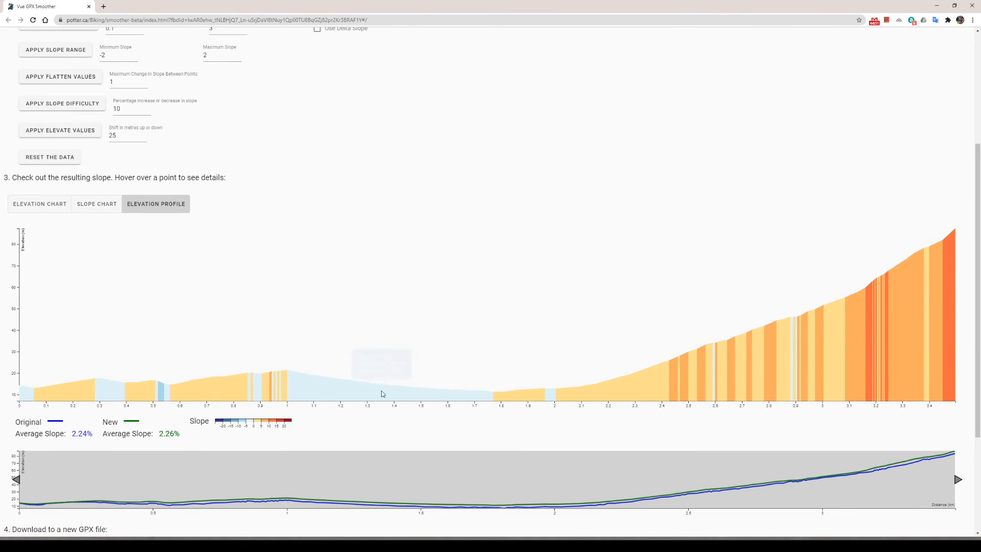
left_click(33, 209)
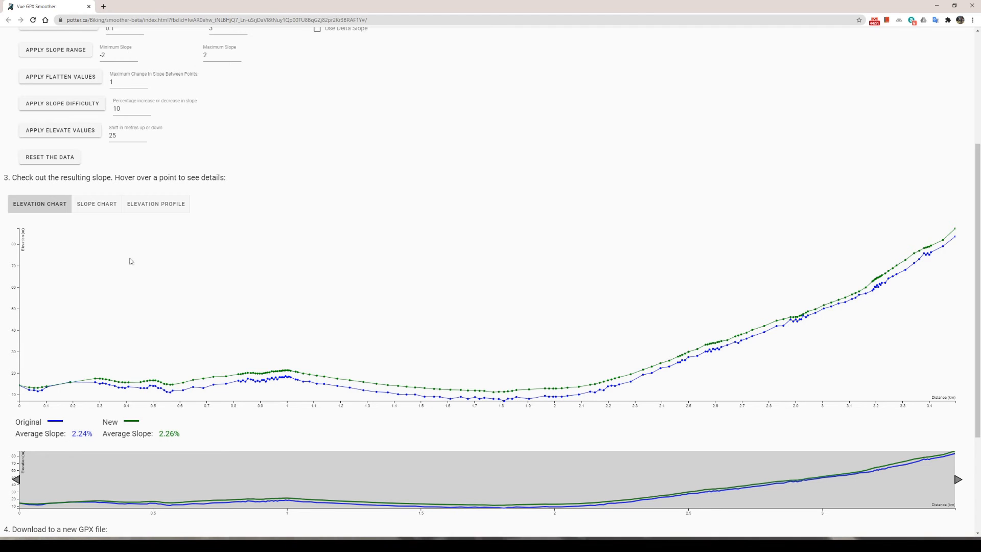
Review the smoothing options and the download settings for the new GPX file.
scroll(187, 251, "up", 2)
scroll(187, 251, "up", 4)
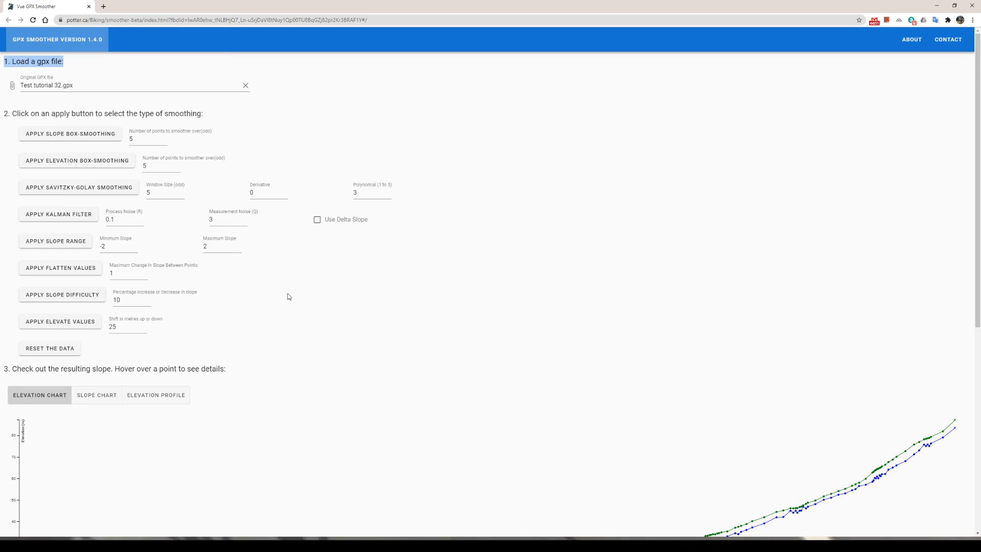
scroll(270, 289, "down", 2)
scroll(269, 287, "down", 5)
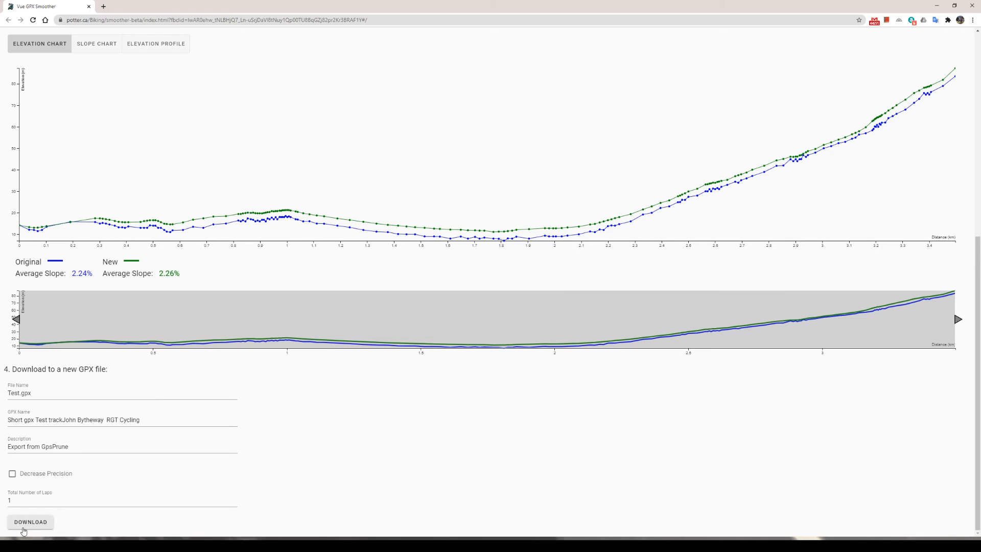
scroll(364, 289, "up", 3)
scroll(363, 290, "up", 5)
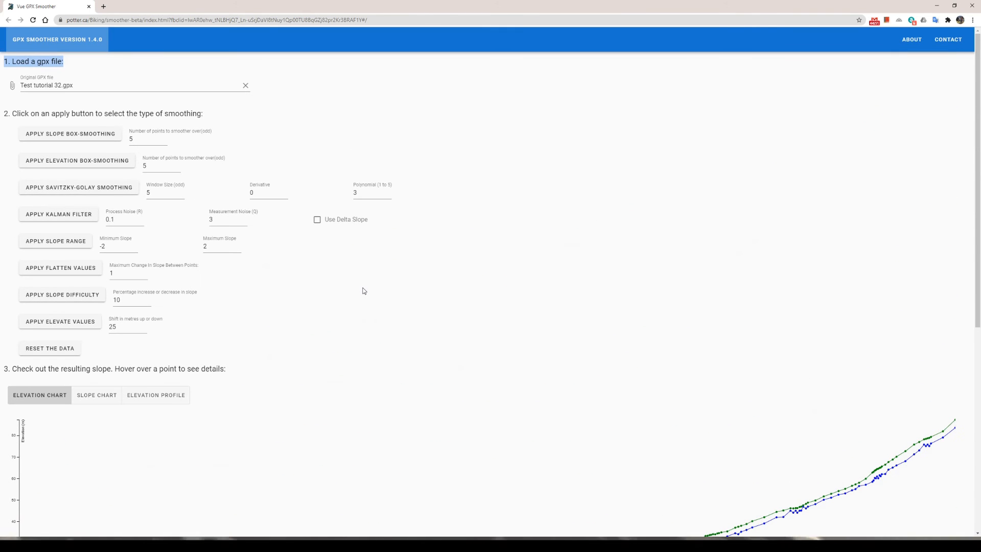